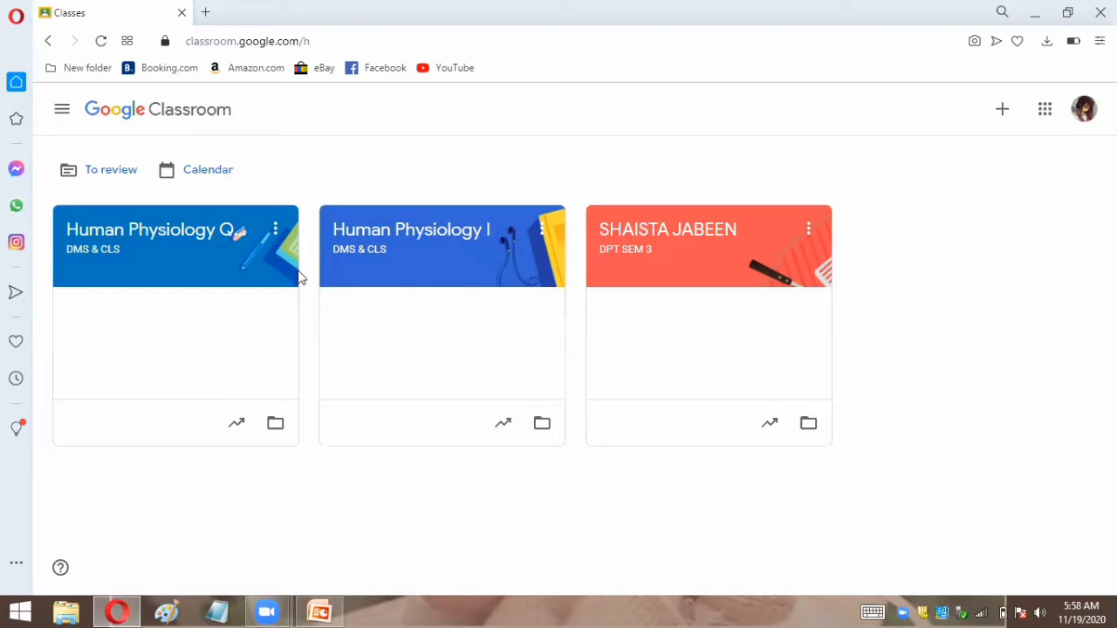
# Step: Open the Human Physiology Quizzes class and start a new quiz assignment in its classwork
pyautogui.click(136, 243)
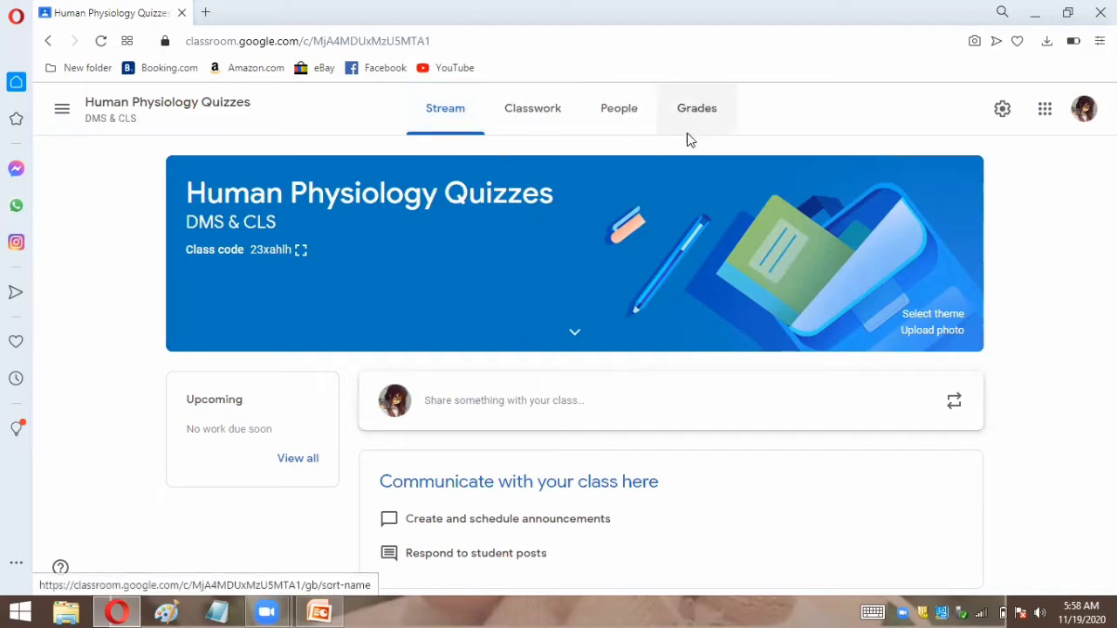
pyautogui.click(535, 119)
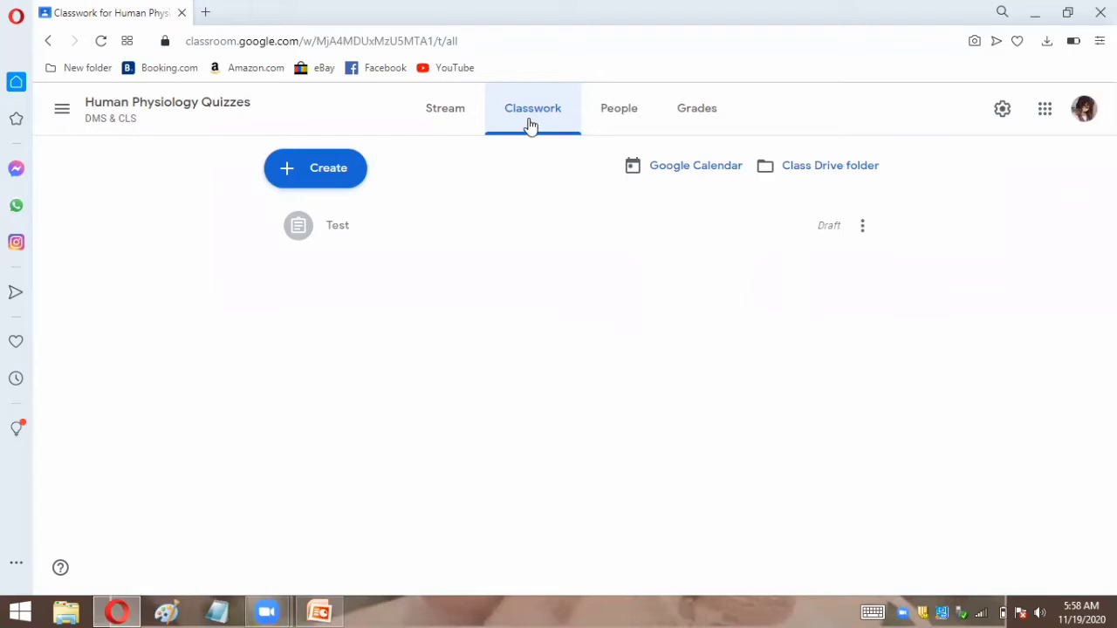
pyautogui.click(315, 185)
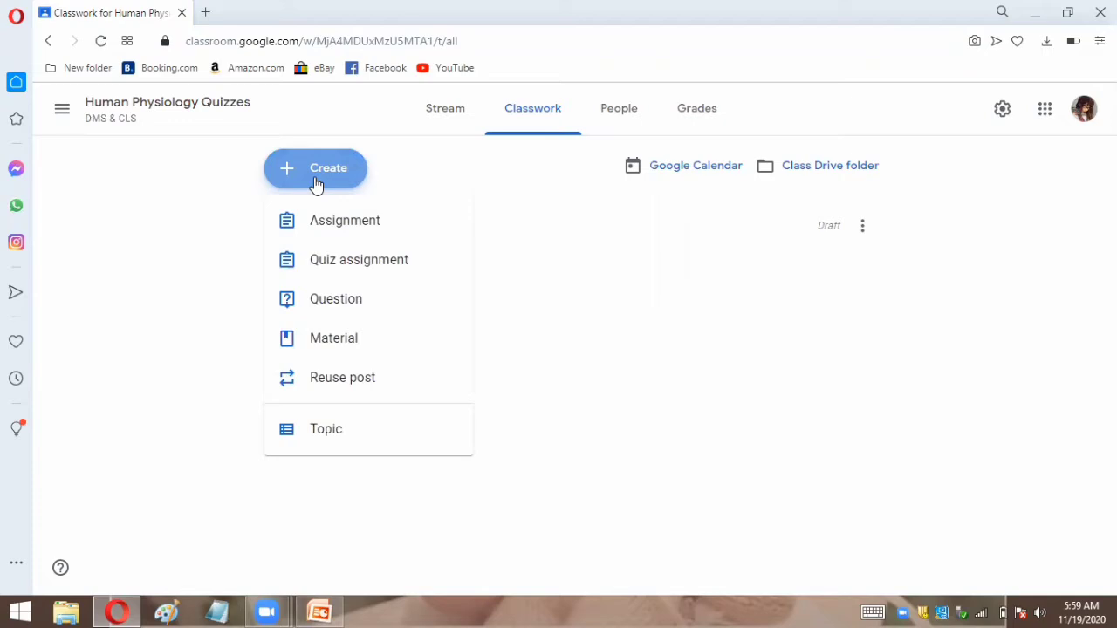
pyautogui.click(321, 272)
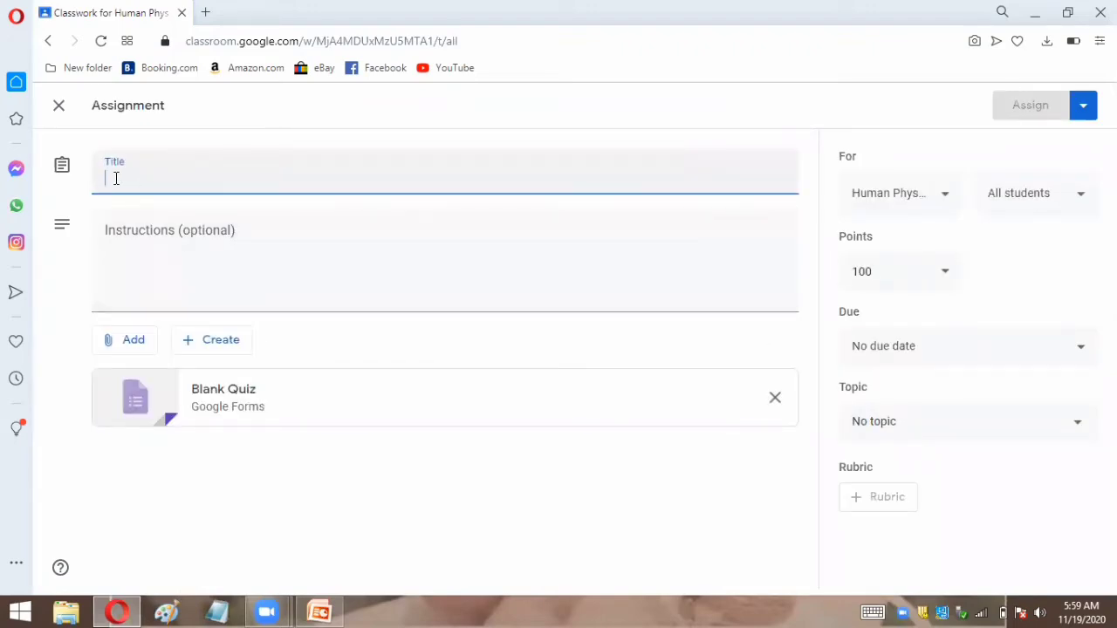
# Step: Title the assignment "Quiz"
pyautogui.write('Q')
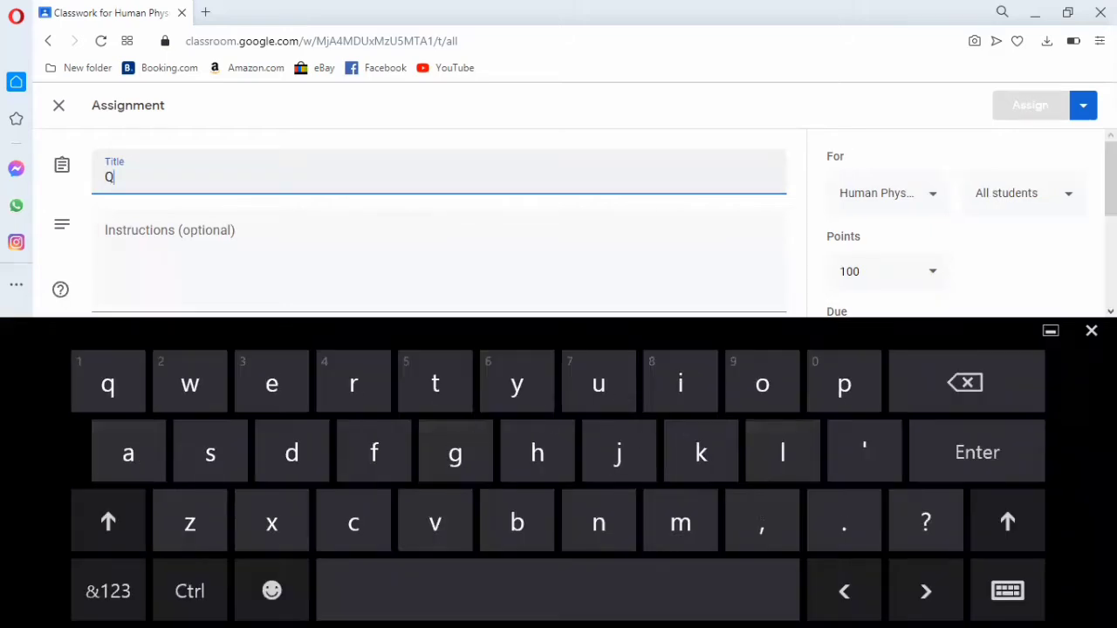
pyautogui.write('uiz')
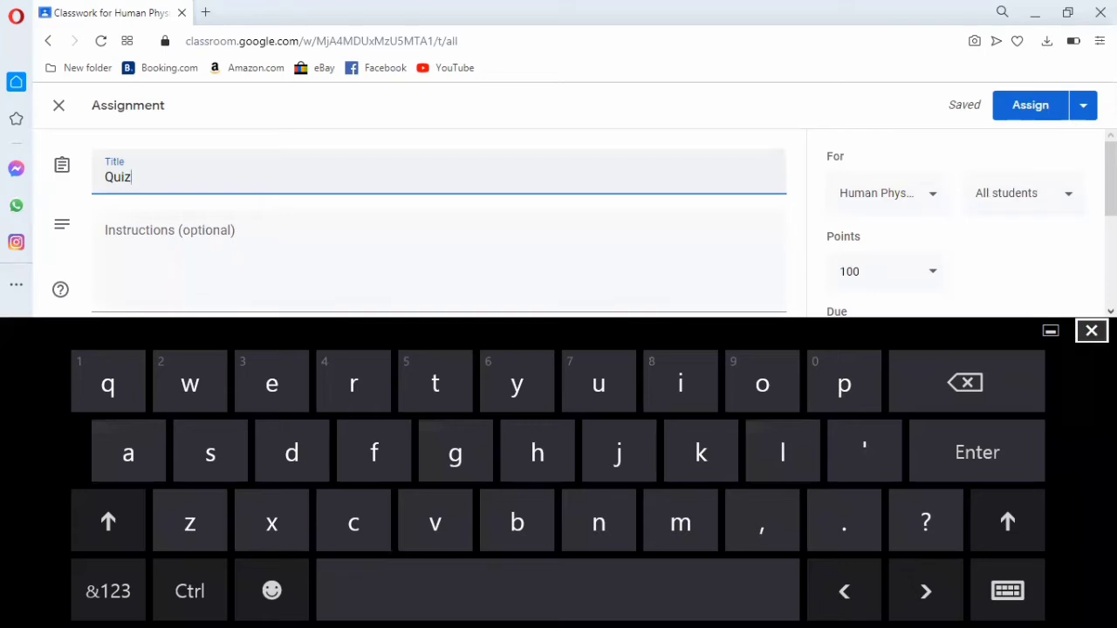
pyautogui.click(1091, 330)
# Step: Enter "General Instructions" as the assignment's instructions
pyautogui.click(142, 240)
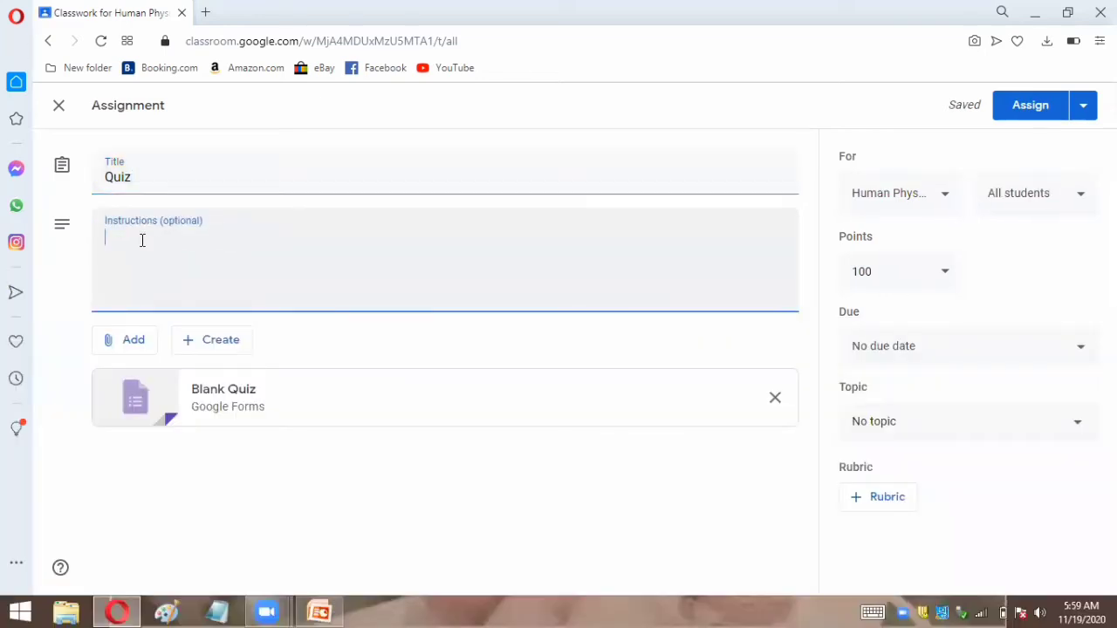
pyautogui.click(143, 240)
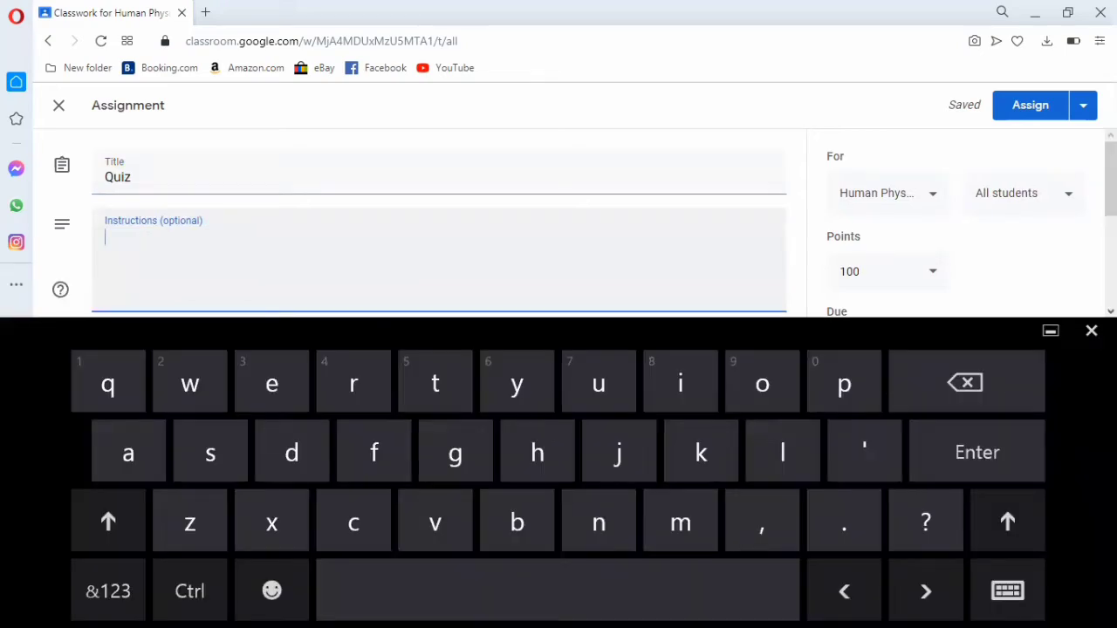
pyautogui.write('Generq')
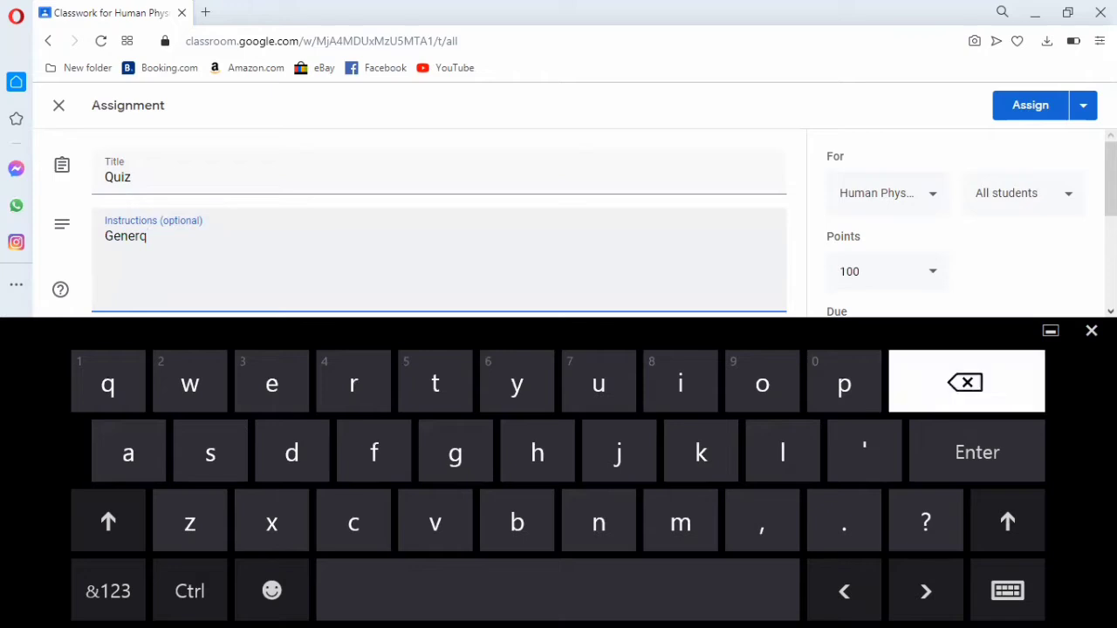
pyautogui.press('BackSpace')
pyautogui.write('al')
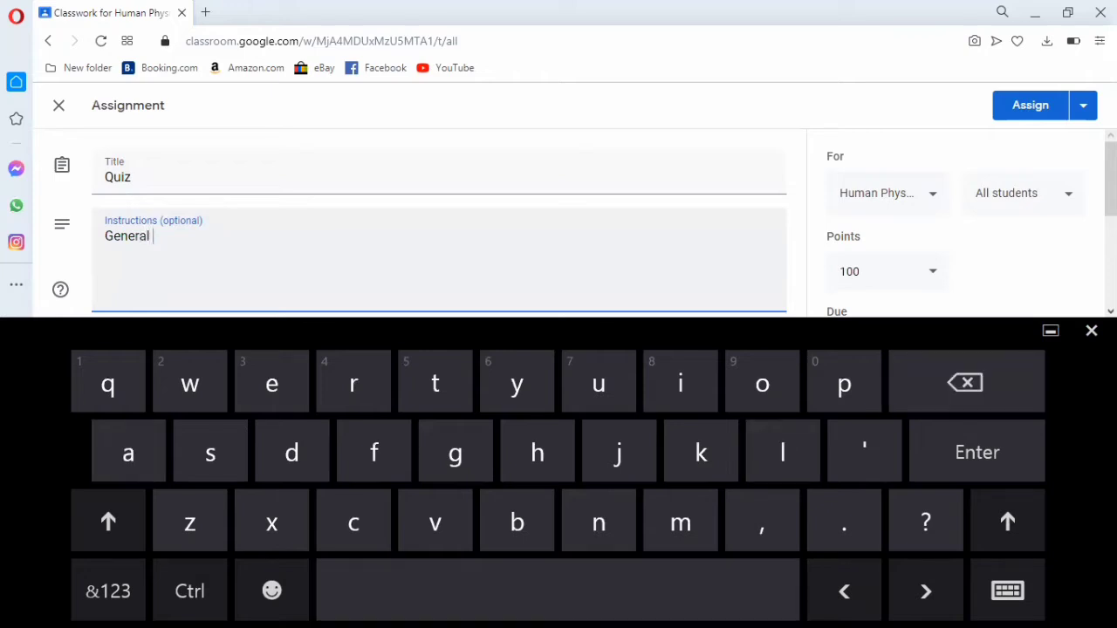
pyautogui.write(' Instruct')
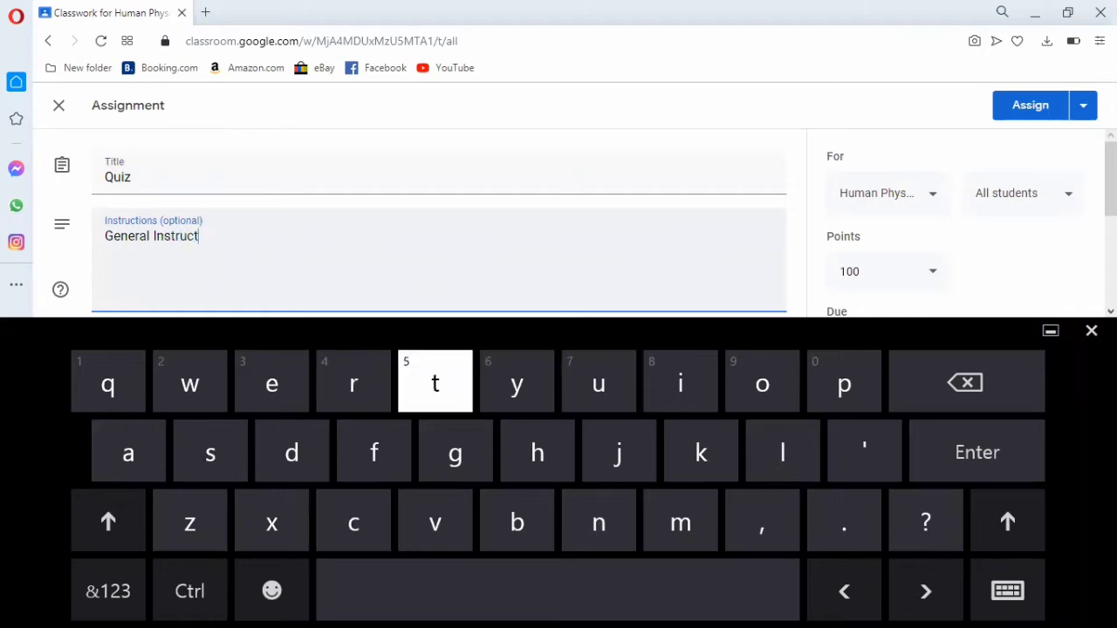
pyautogui.write('ions')
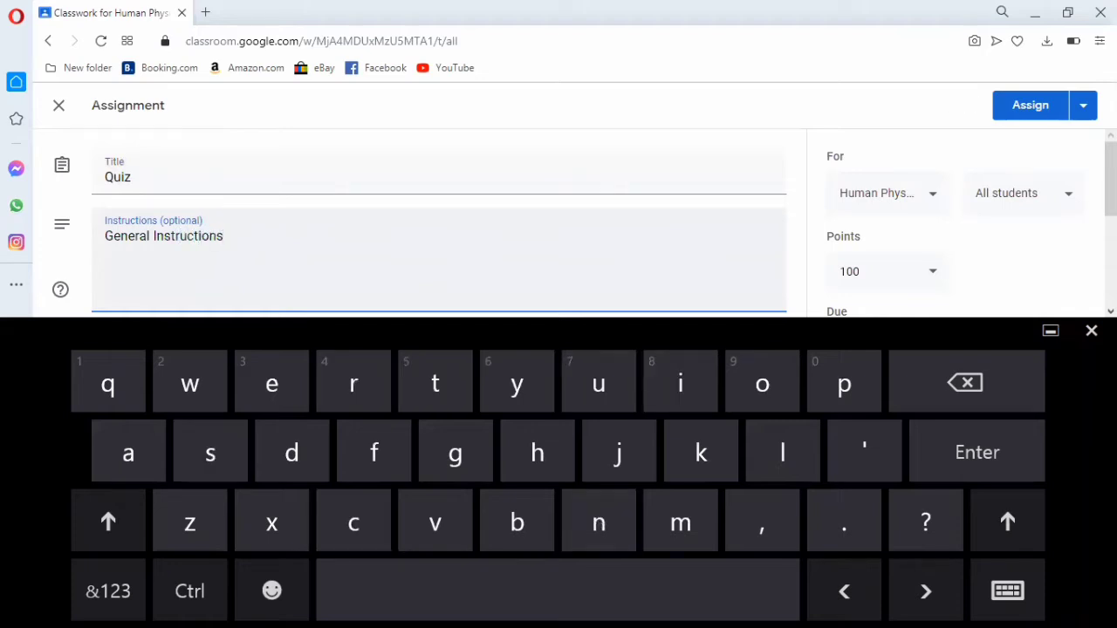
pyautogui.click(1091, 329)
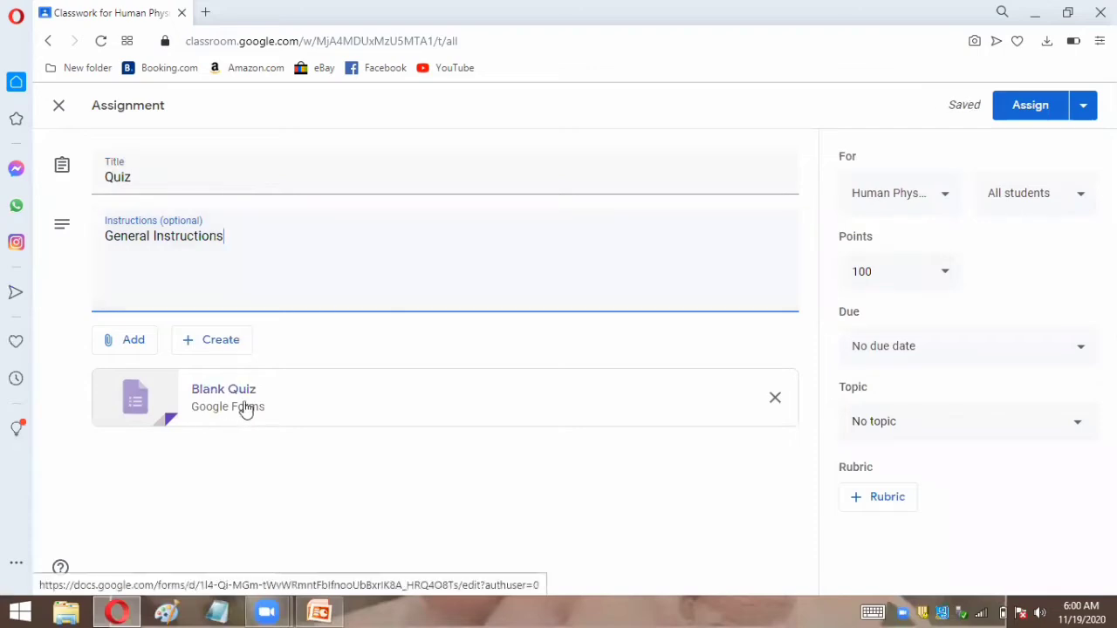
# Step: Create a new Google Form from the assignment and title the form "Quiz"
pyautogui.click(225, 346)
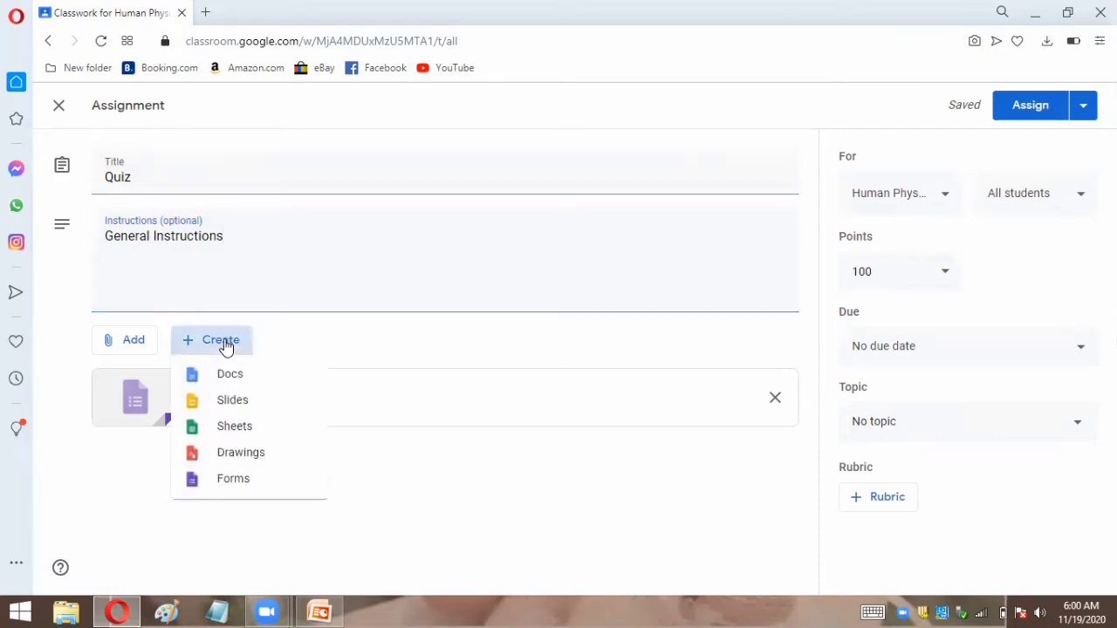
pyautogui.click(224, 482)
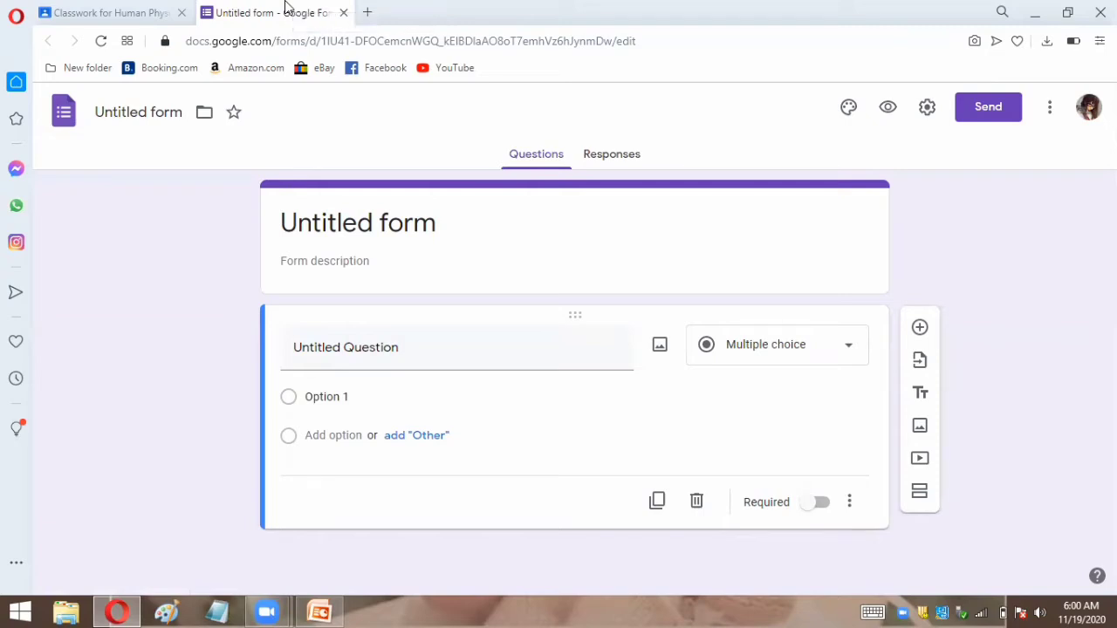
pyautogui.click(387, 231)
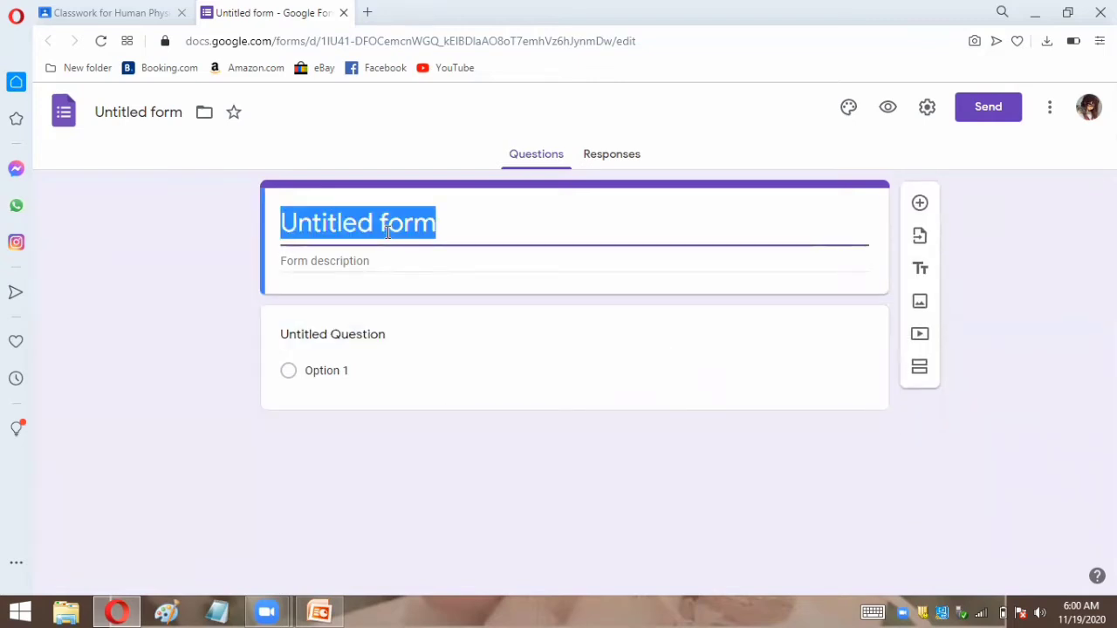
pyautogui.click(388, 232)
pyautogui.write('Qui')
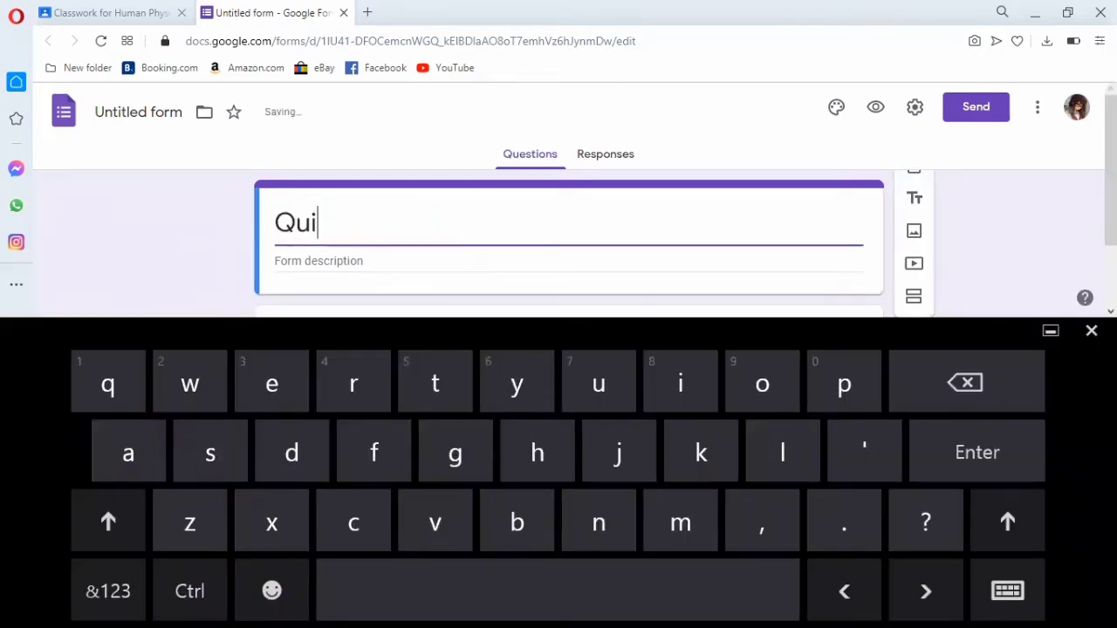
pyautogui.write('z')
pyautogui.click(1081, 328)
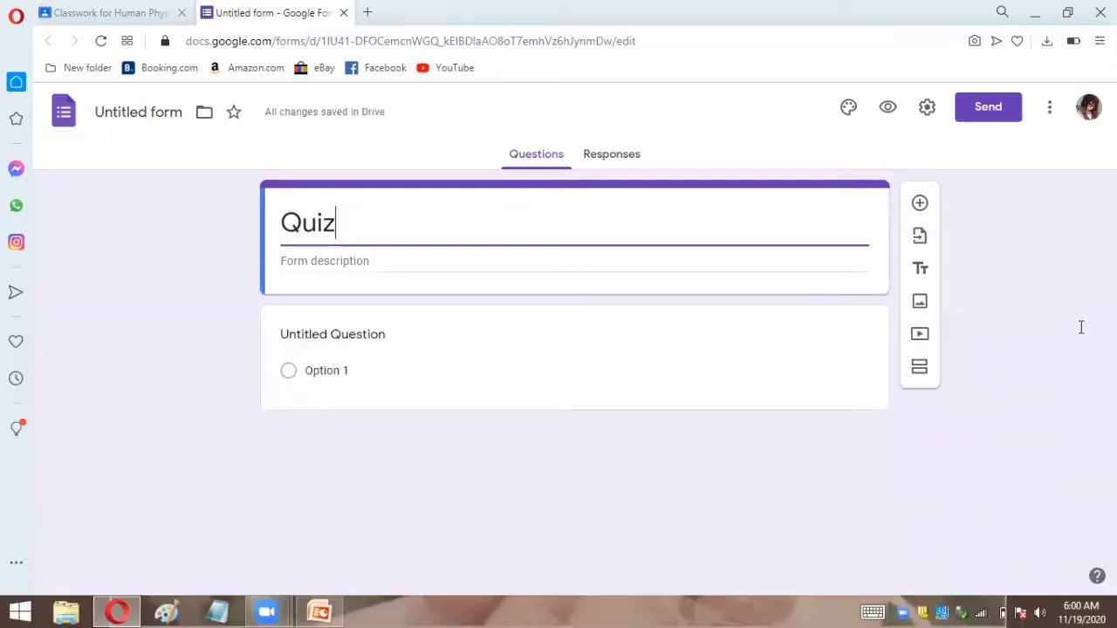
# Step: Set the form's first question to the Short answer type
pyautogui.click(356, 328)
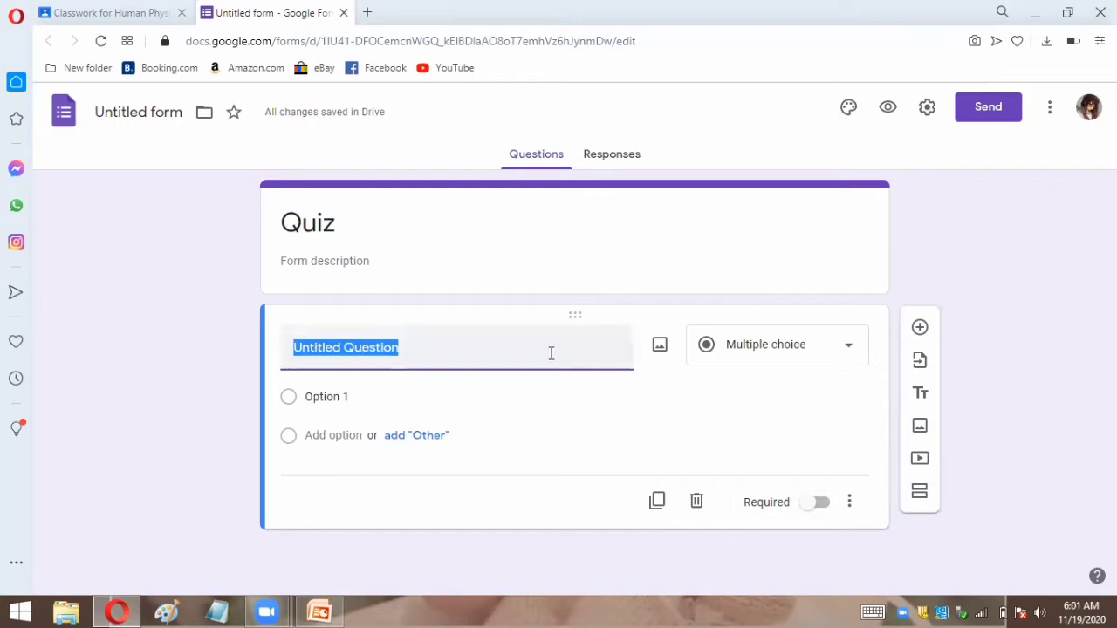
pyautogui.click(845, 349)
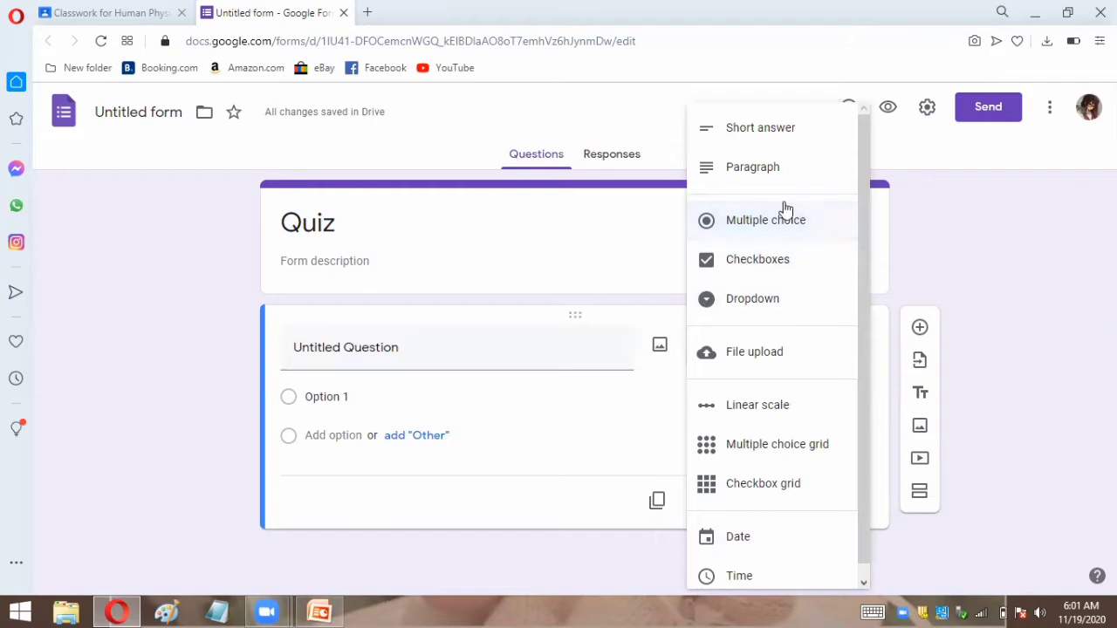
pyautogui.click(758, 129)
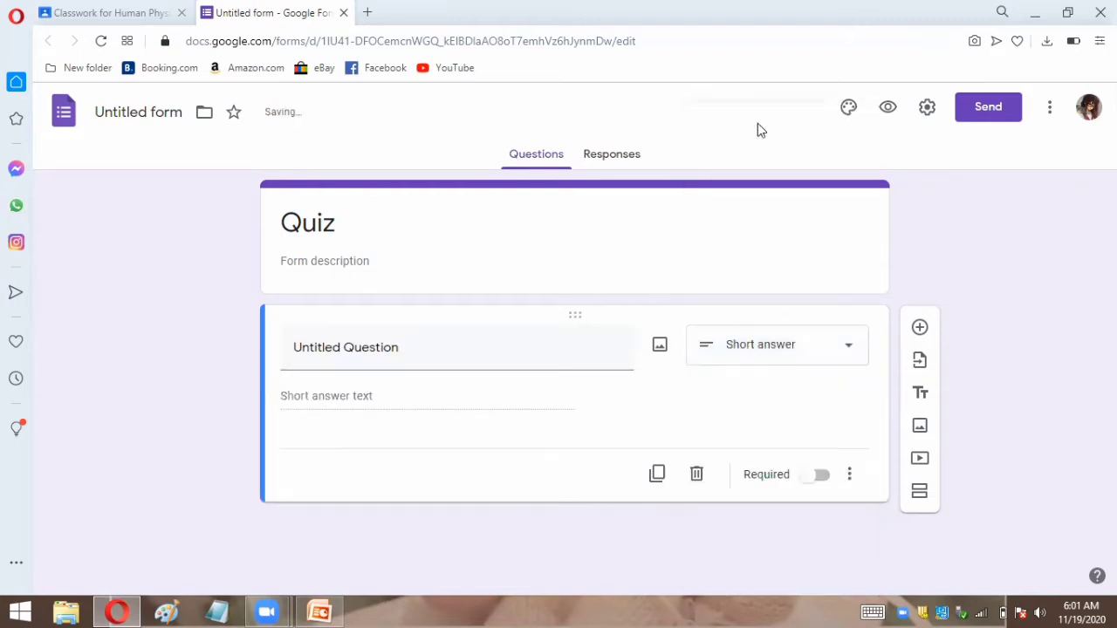
# Step: Replace the first question's text with "Name" and make the question required
pyautogui.click(423, 355)
pyautogui.click(872, 613)
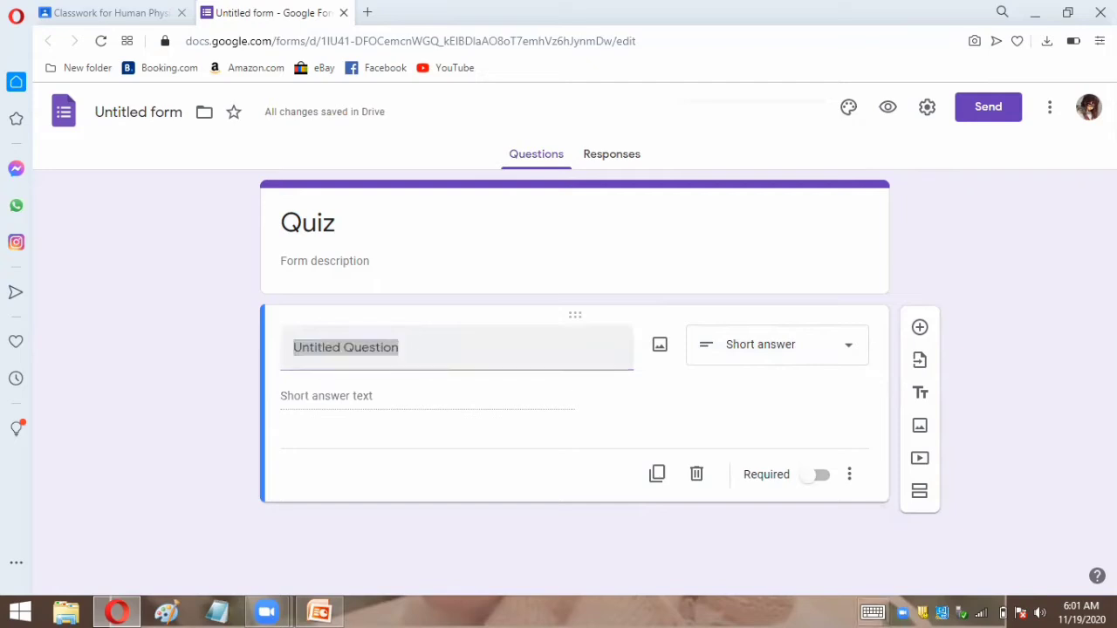
pyautogui.click(384, 348)
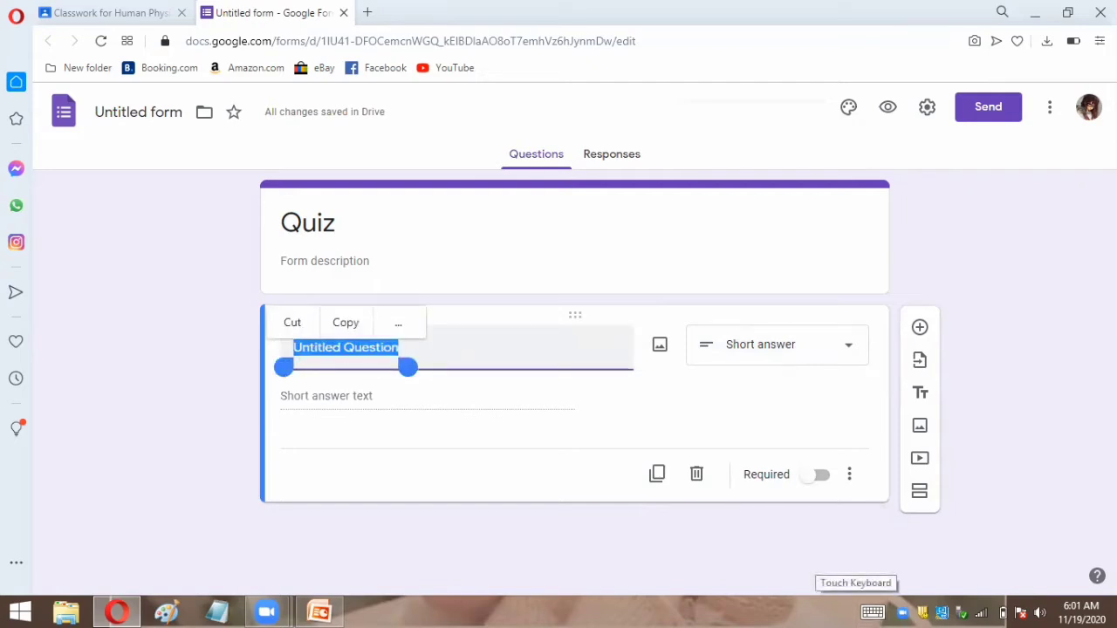
pyautogui.click(873, 612)
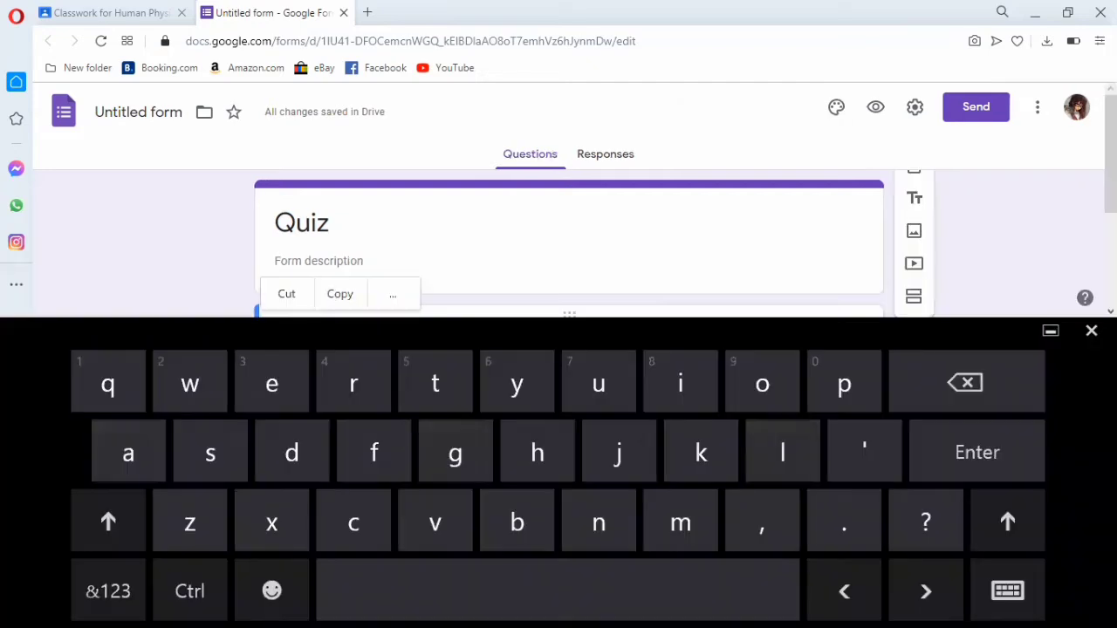
pyautogui.click(109, 522)
pyautogui.click(598, 521)
pyautogui.click(129, 452)
pyautogui.click(681, 522)
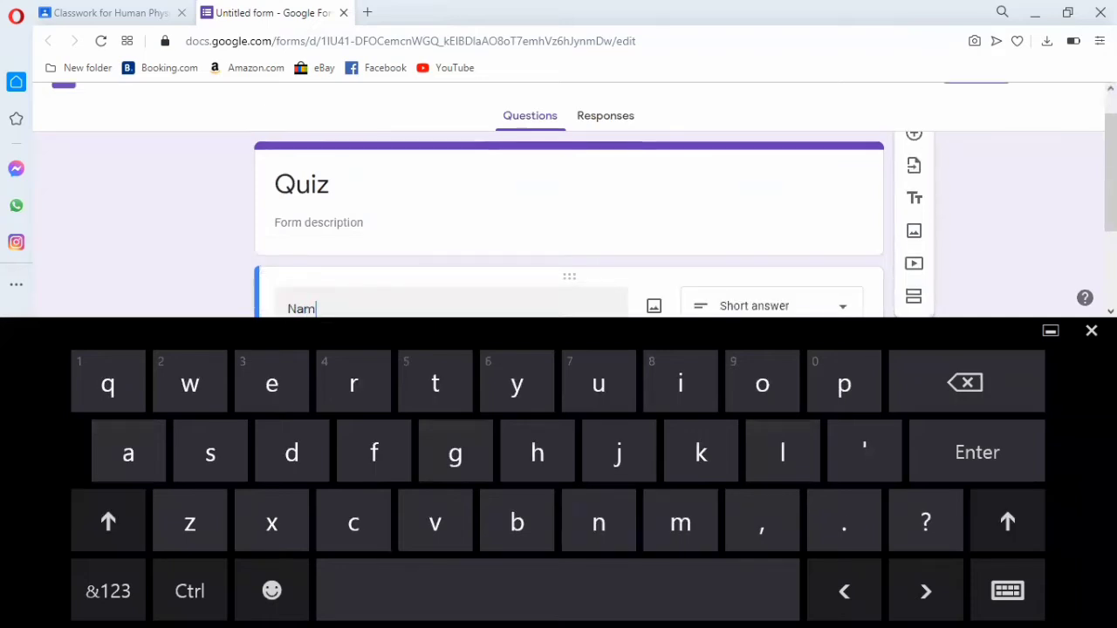
pyautogui.click(272, 384)
pyautogui.click(1091, 330)
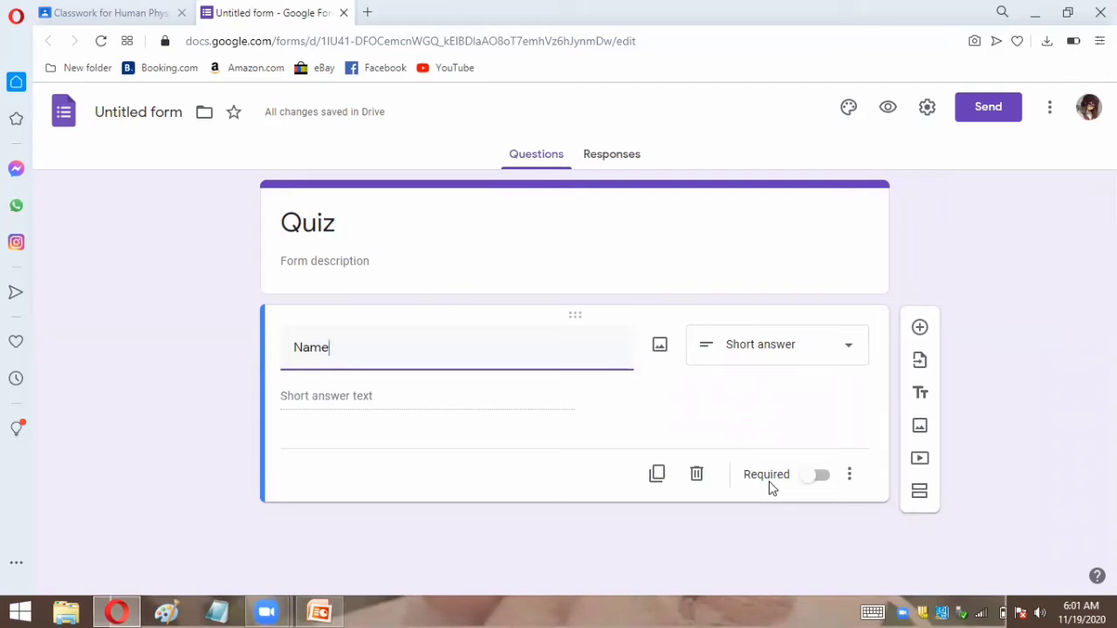
pyautogui.click(815, 485)
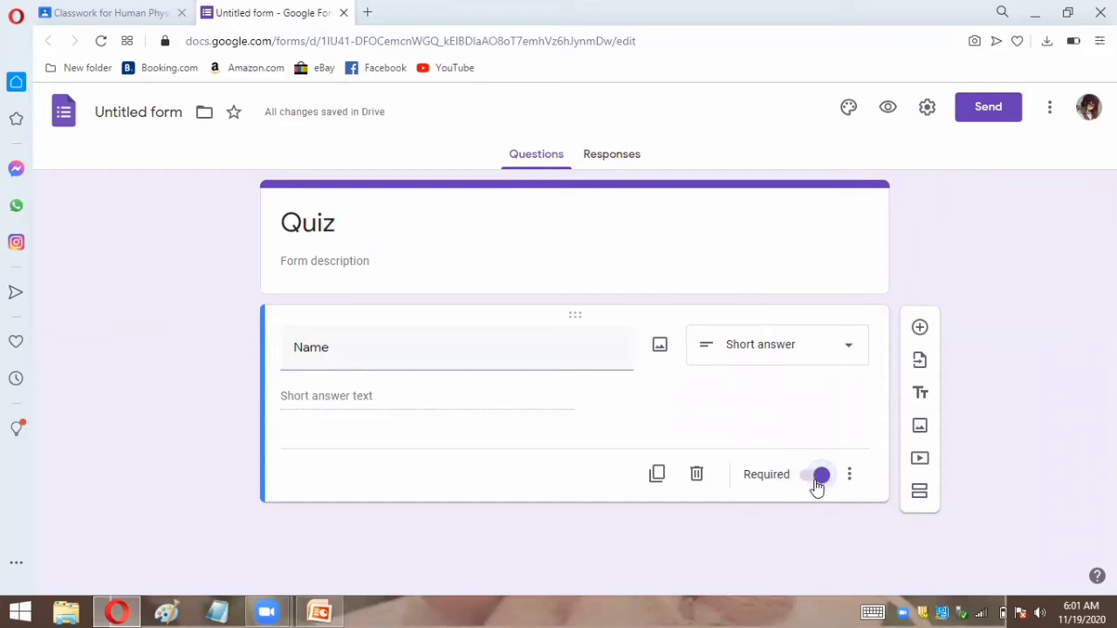
# Step: Add a second question below Name with the Multiple choice type
pyautogui.click(920, 329)
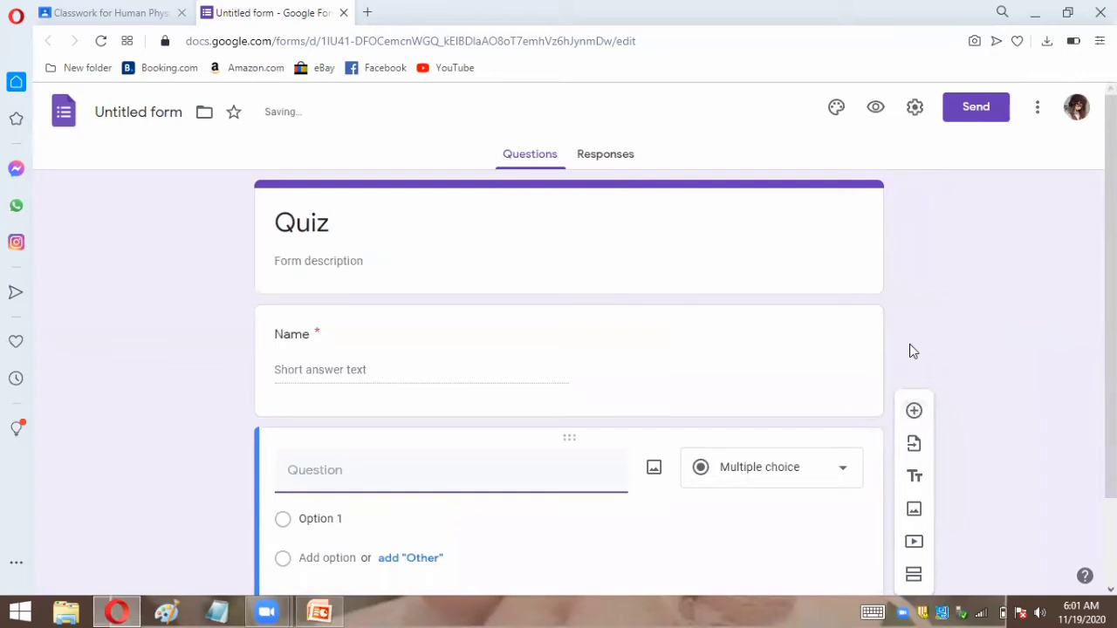
pyautogui.scroll(-1, 825, 500)
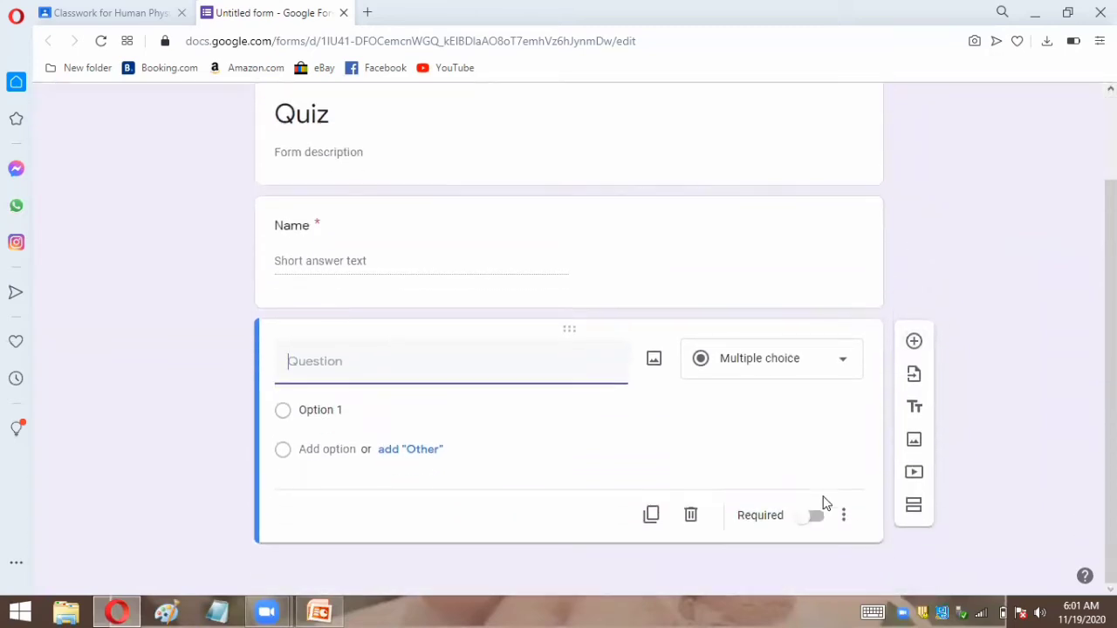
pyautogui.click(330, 380)
pyautogui.click(815, 359)
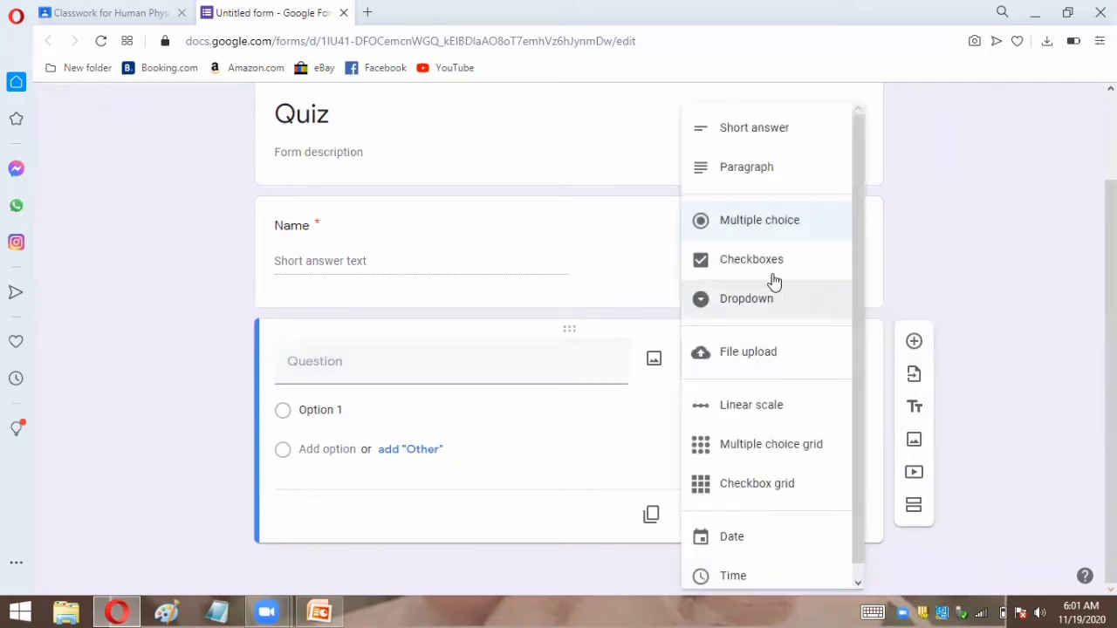
pyautogui.click(757, 224)
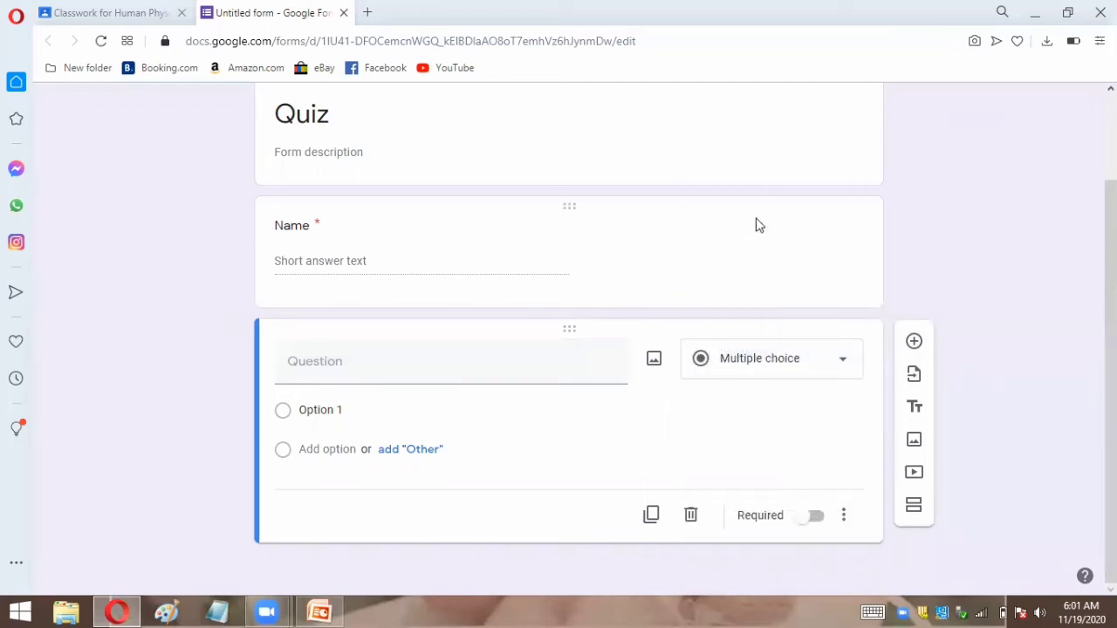
# Step: Enter "Department" as the text of the second question, below Name
pyautogui.click(371, 365)
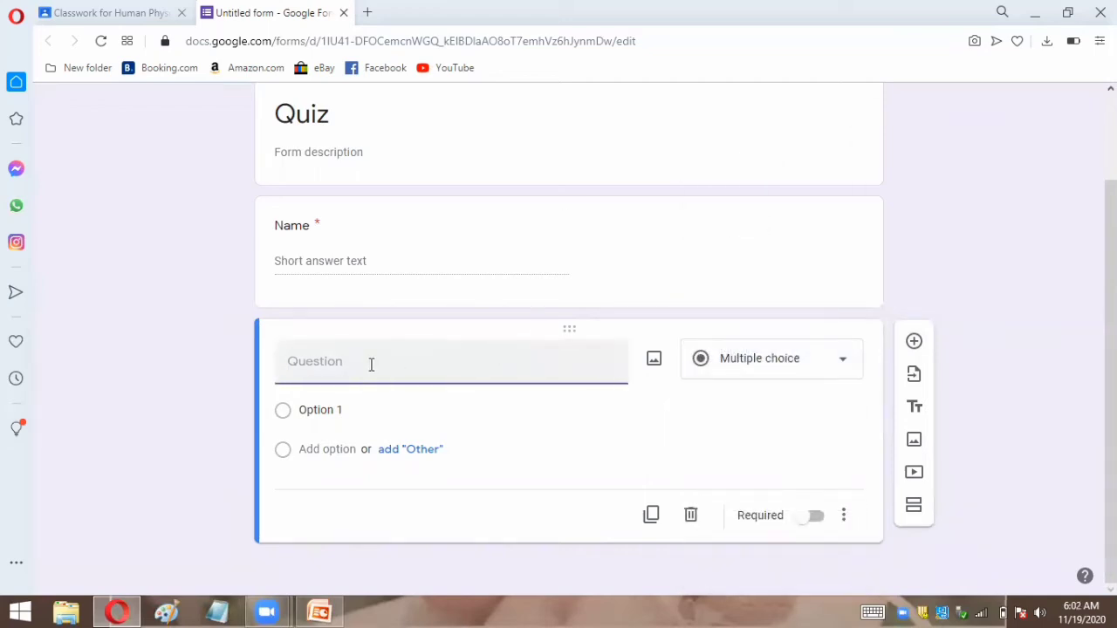
pyautogui.click(873, 612)
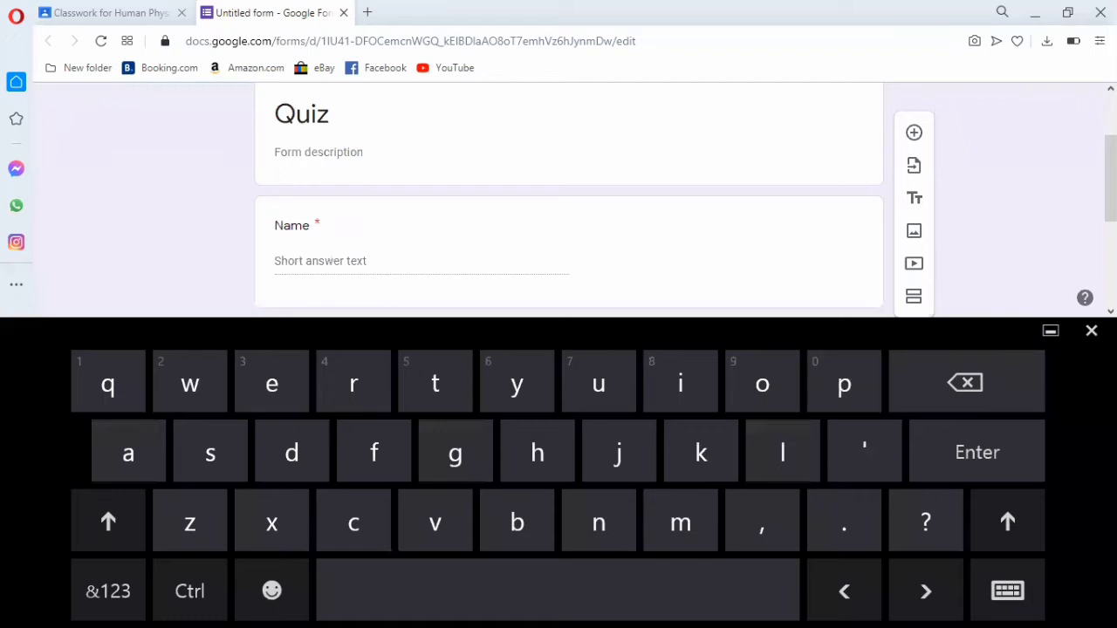
pyautogui.click(680, 521)
pyautogui.scroll(-2, 569, 201)
pyautogui.click(398, 172)
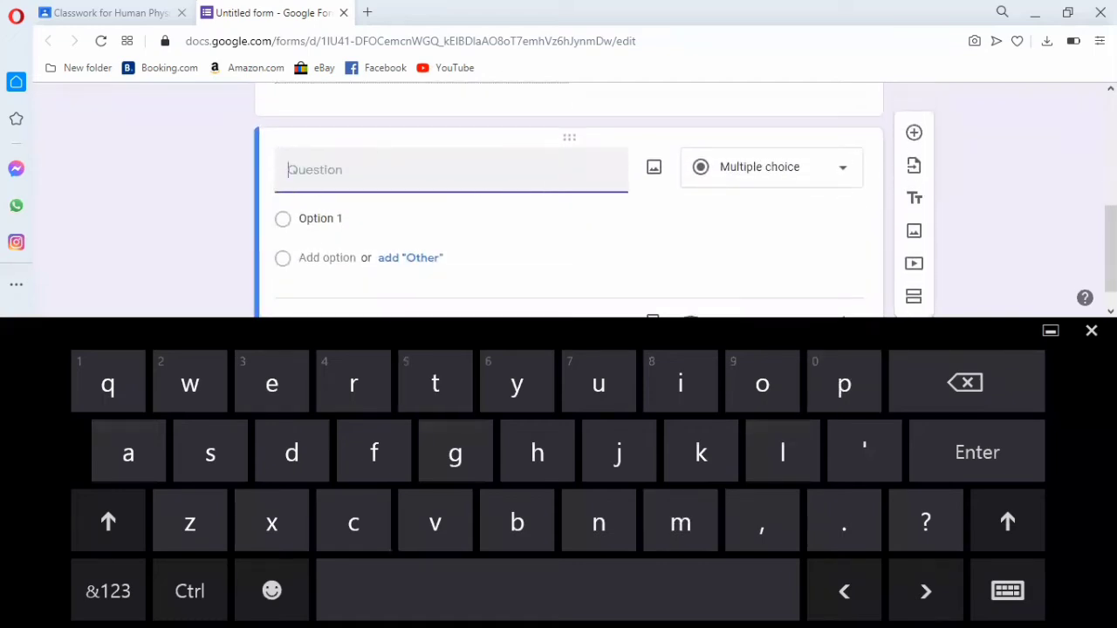
pyautogui.click(108, 521)
pyautogui.click(291, 452)
pyautogui.click(272, 383)
pyautogui.click(844, 383)
pyautogui.click(128, 452)
pyautogui.click(354, 383)
pyautogui.click(434, 383)
pyautogui.click(681, 521)
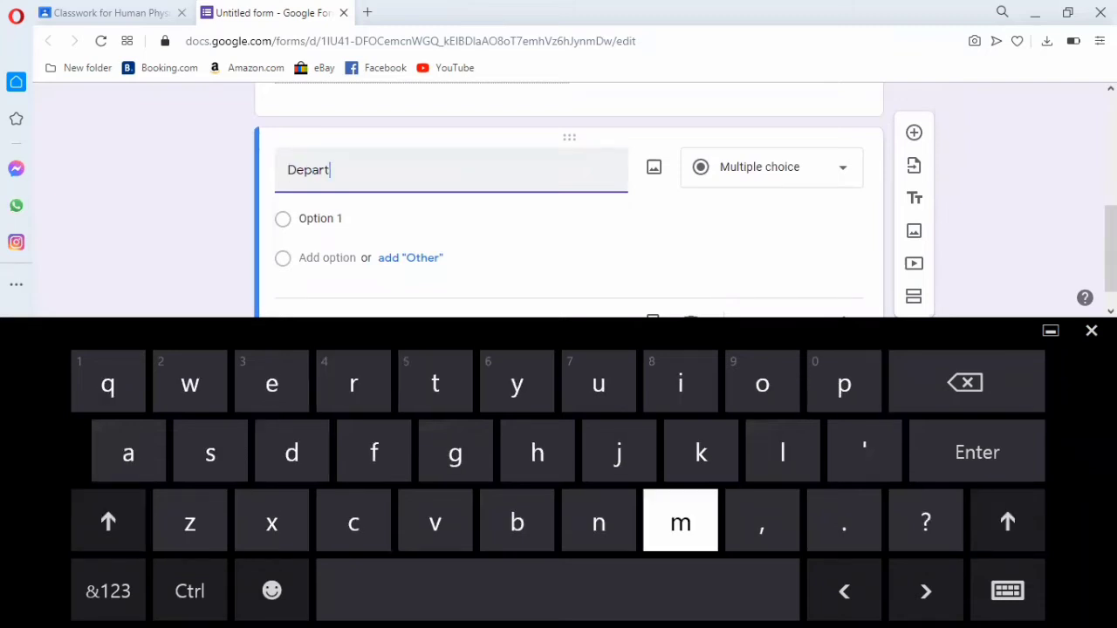
pyautogui.click(271, 383)
pyautogui.click(599, 521)
pyautogui.click(435, 383)
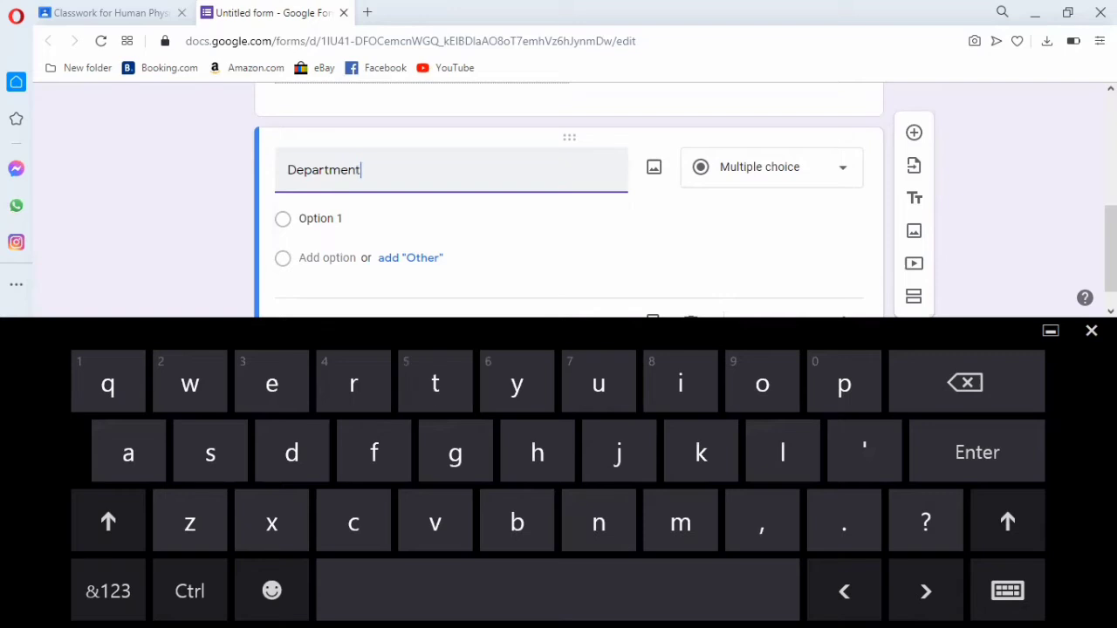
pyautogui.click(1091, 331)
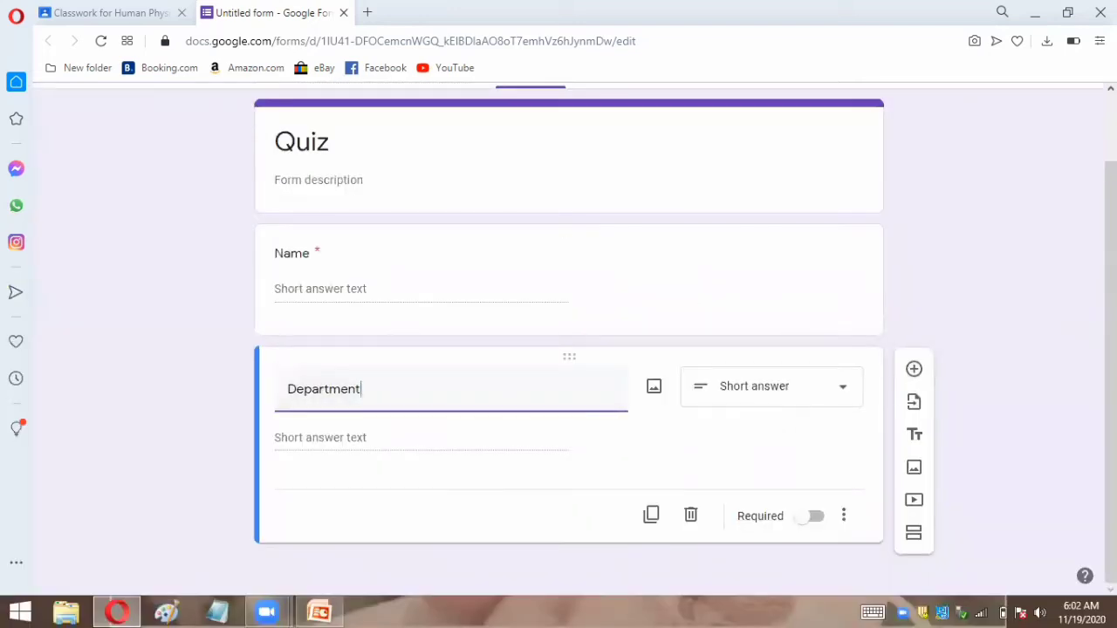
# Step: Set the Department question to the Multiple choice type and give it the options CLS, DMS, MMB and HI
pyautogui.click(843, 389)
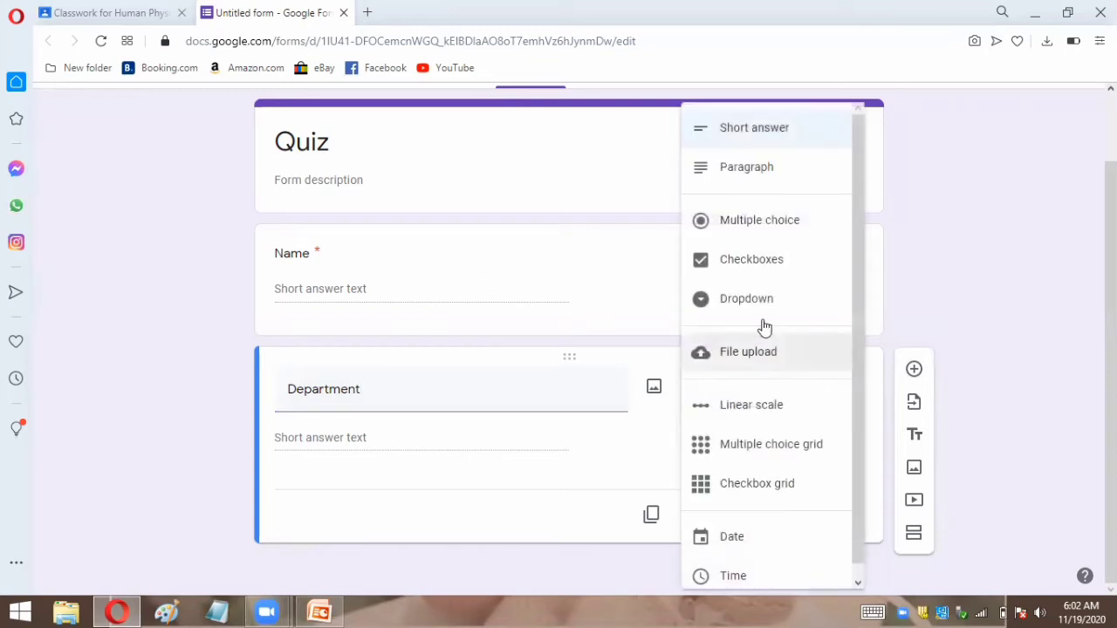
pyautogui.click(749, 225)
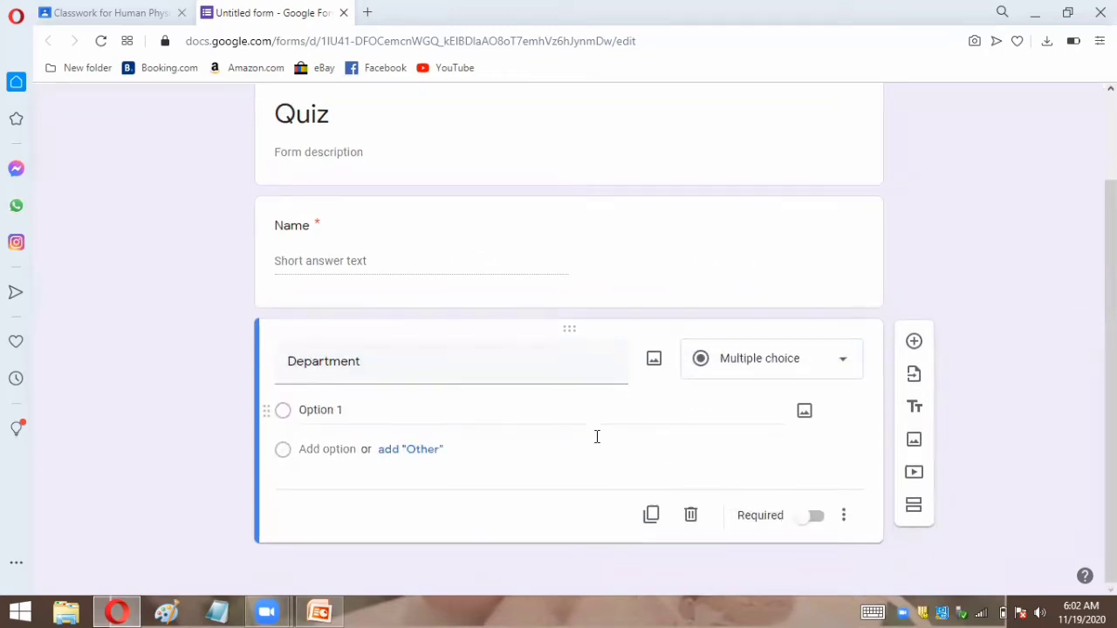
pyautogui.click(345, 414)
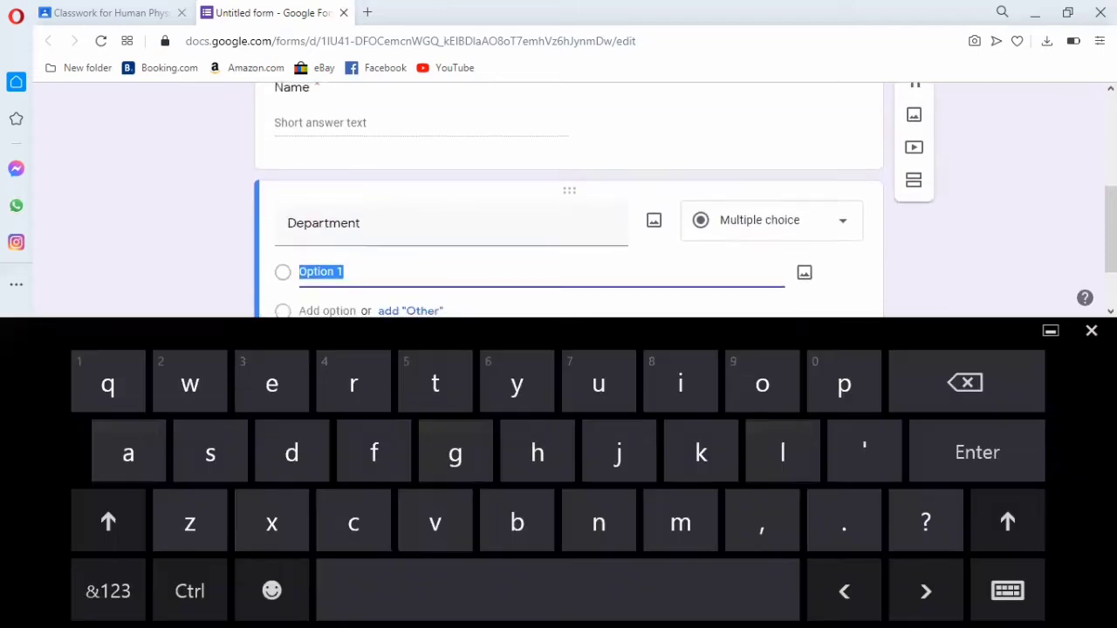
pyautogui.write('CLS')
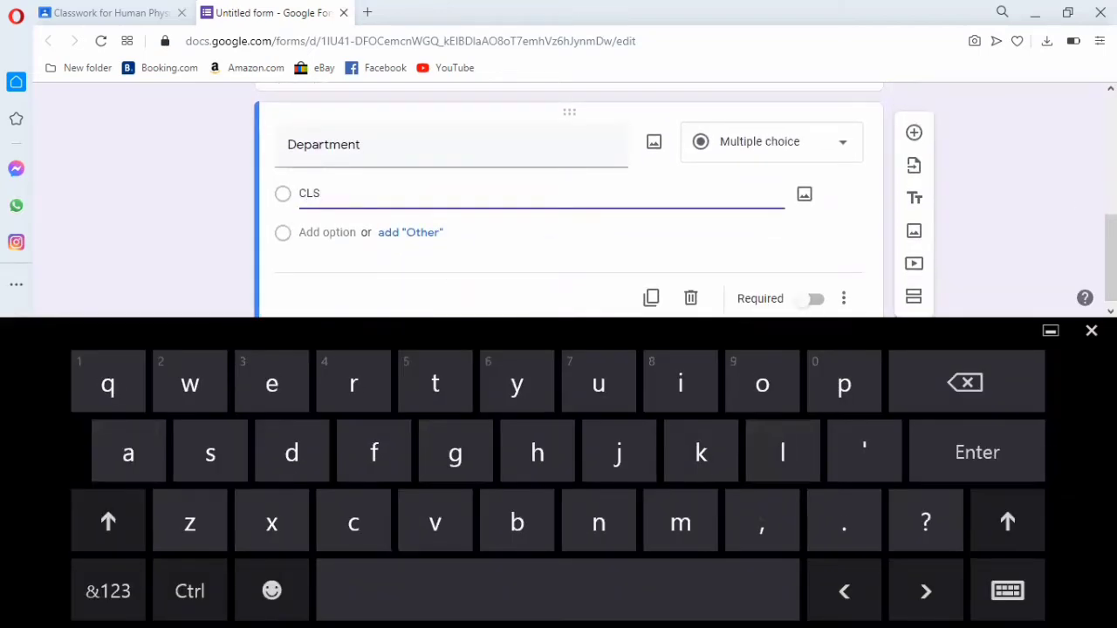
pyautogui.press('Return')
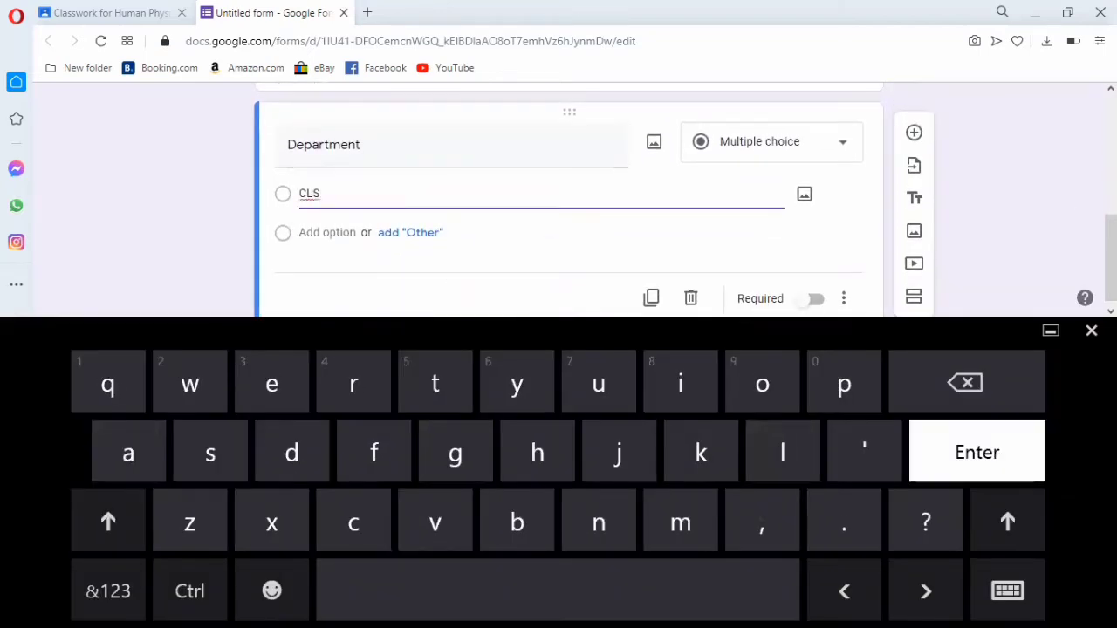
pyautogui.write('DMS')
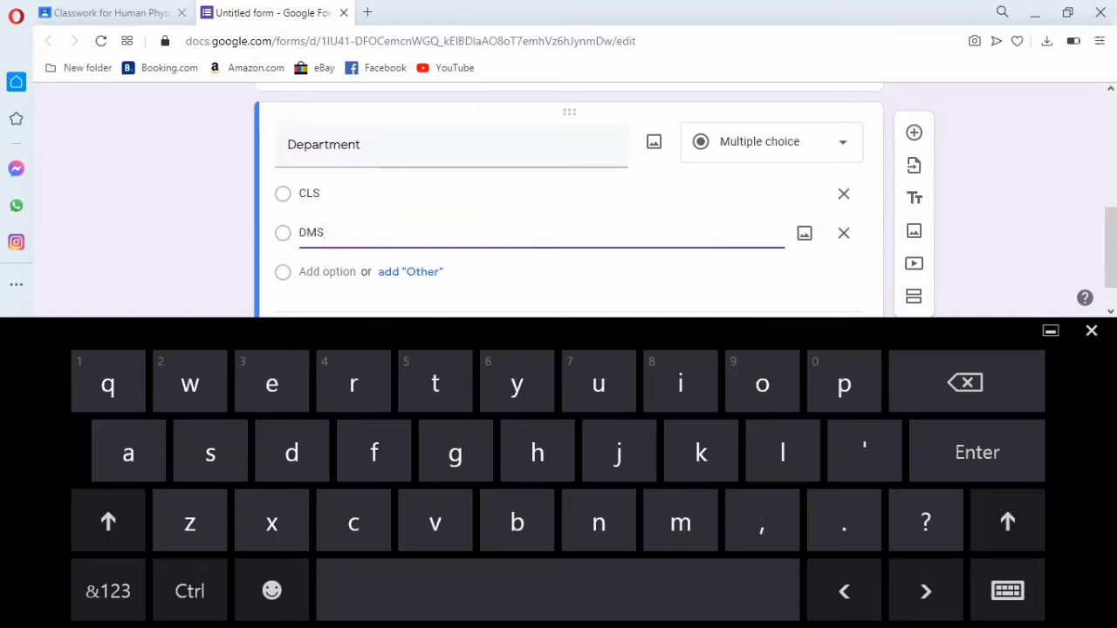
pyautogui.press('Return')
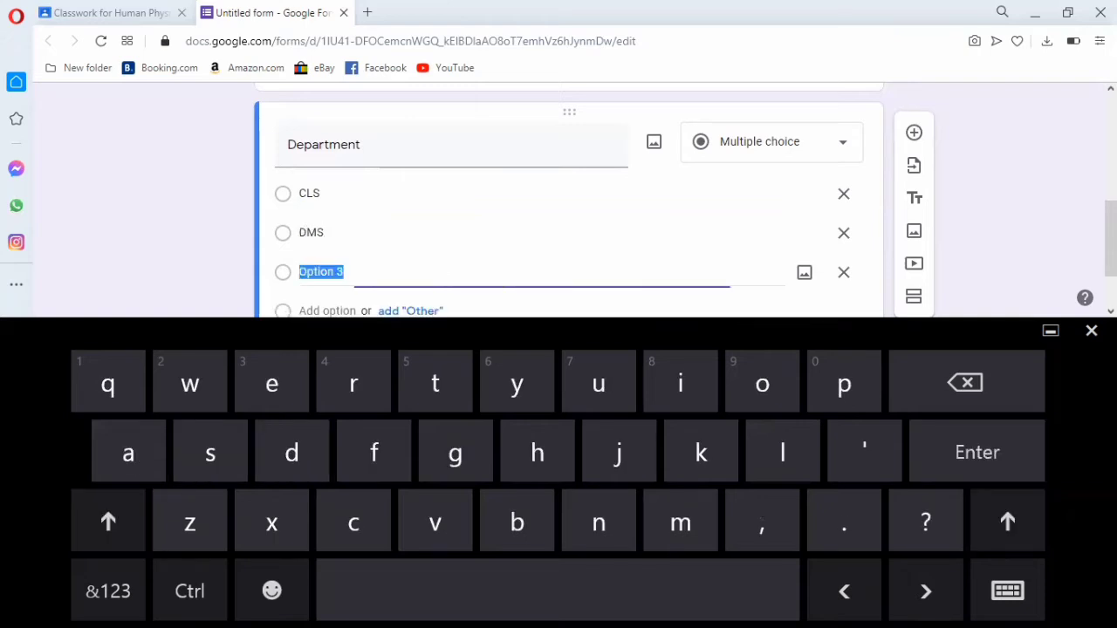
pyautogui.write('Mm')
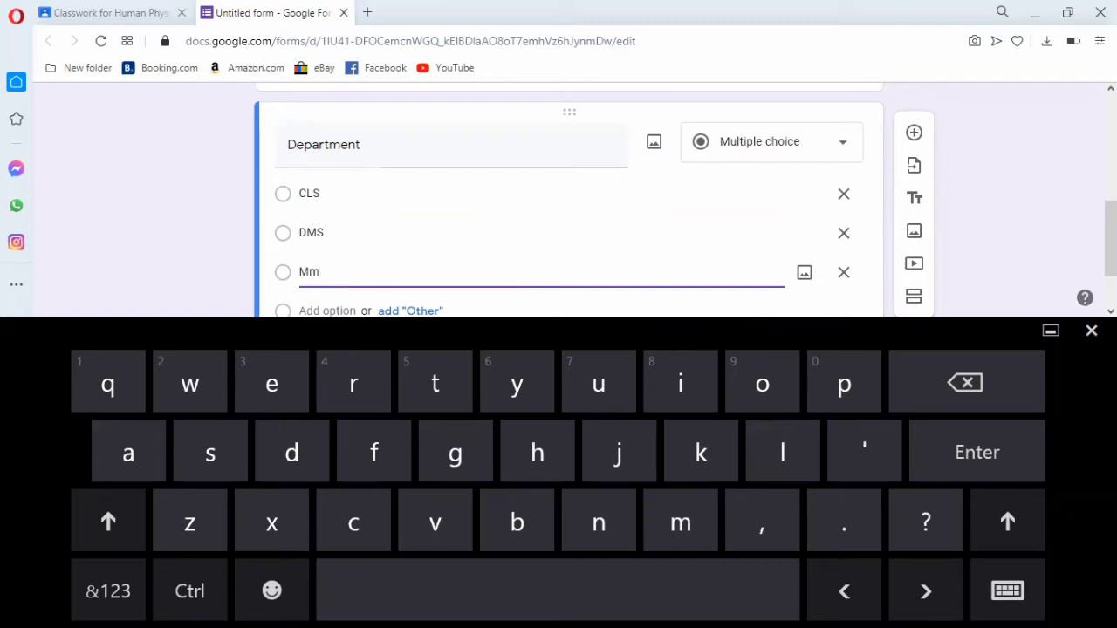
pyautogui.press('BackSpace')
pyautogui.write('MB')
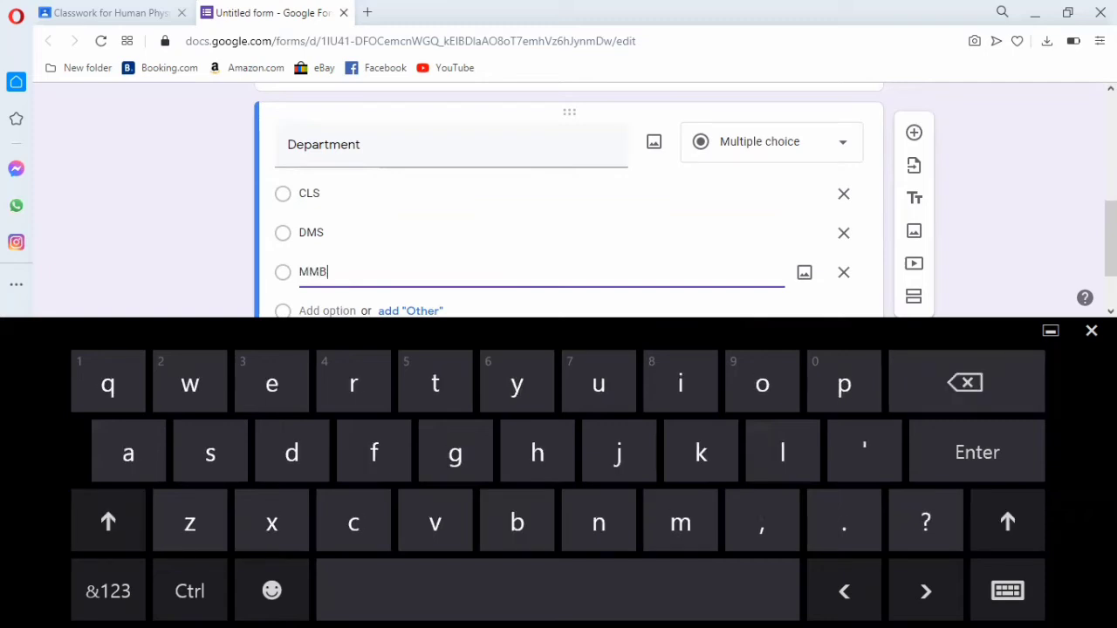
pyautogui.press('Return')
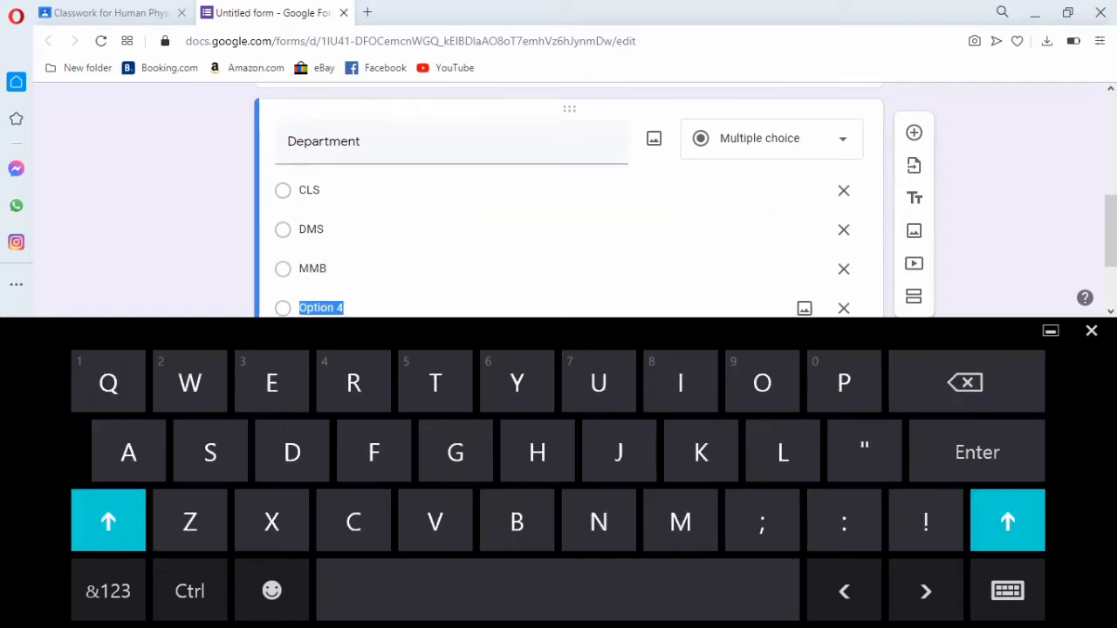
pyautogui.write('HI')
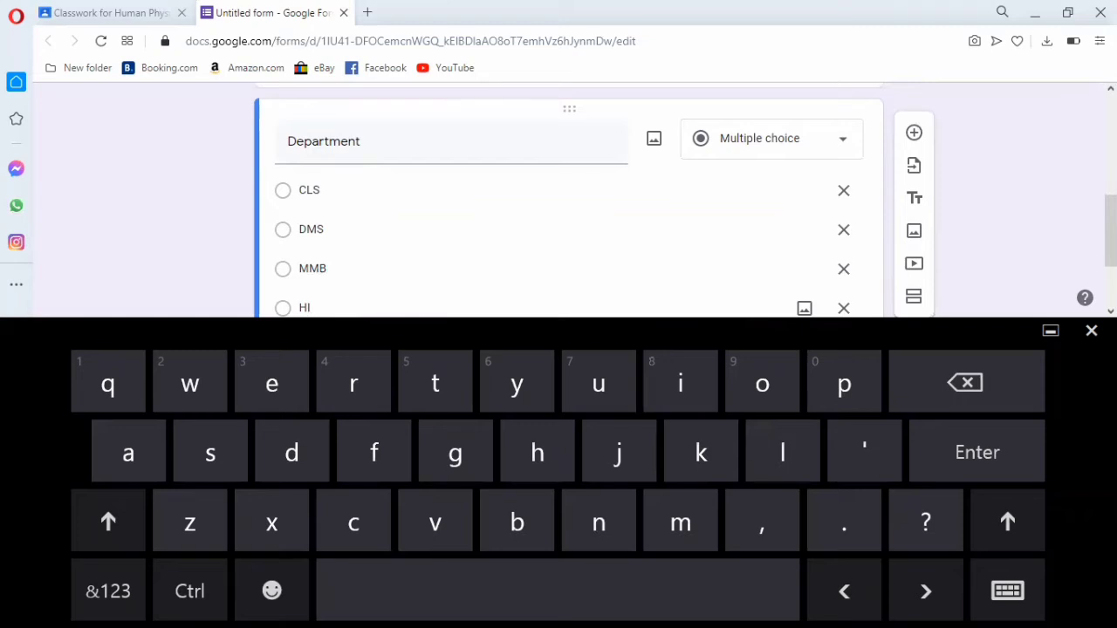
pyautogui.click(1091, 331)
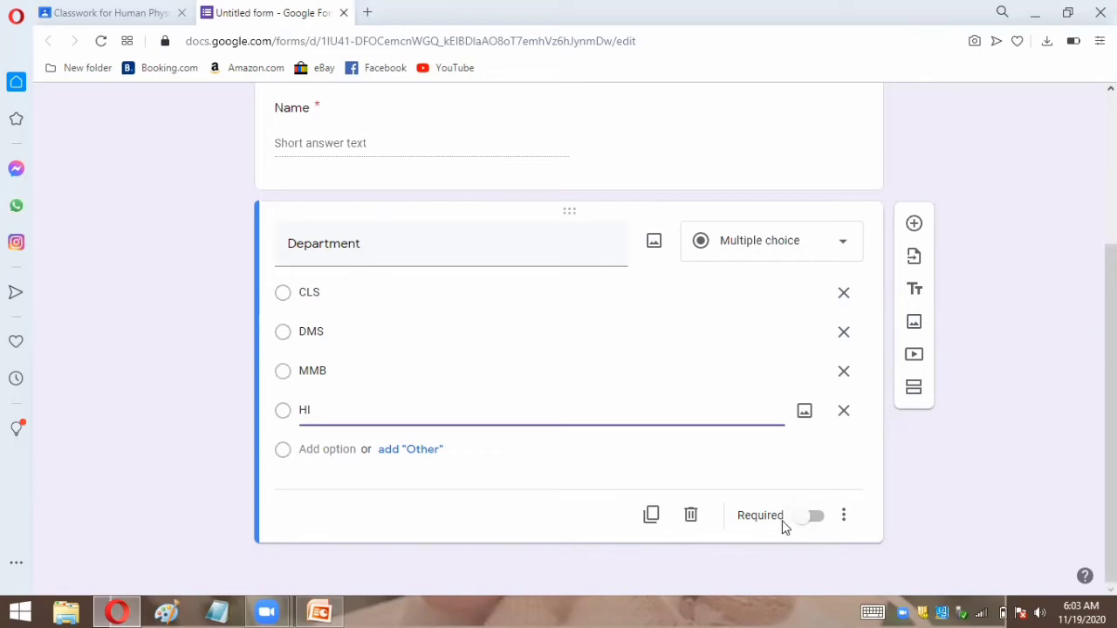
# Step: Add a third question below Department, keep it as Multiple choice, and enter "Semester" as its text
pyautogui.click(913, 225)
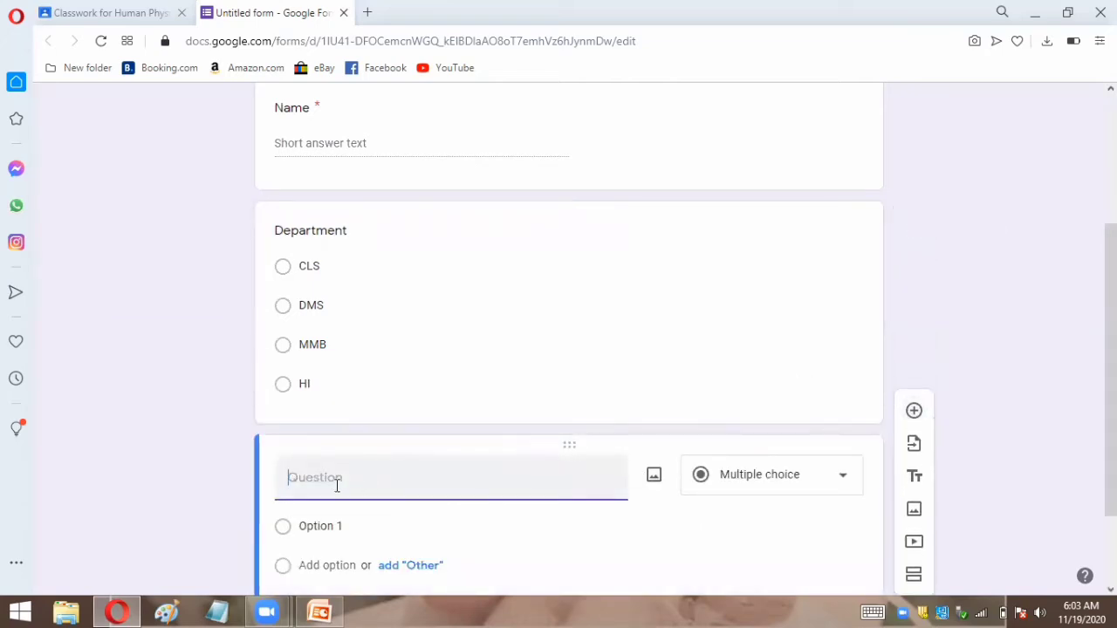
pyautogui.scroll(-2, 337, 486)
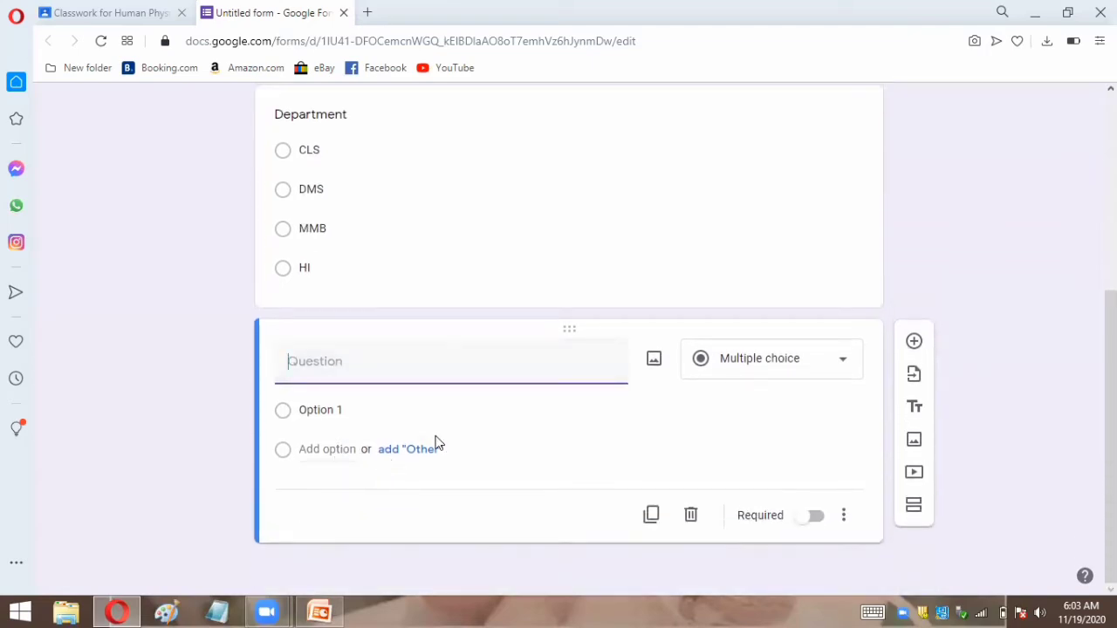
pyautogui.click(843, 365)
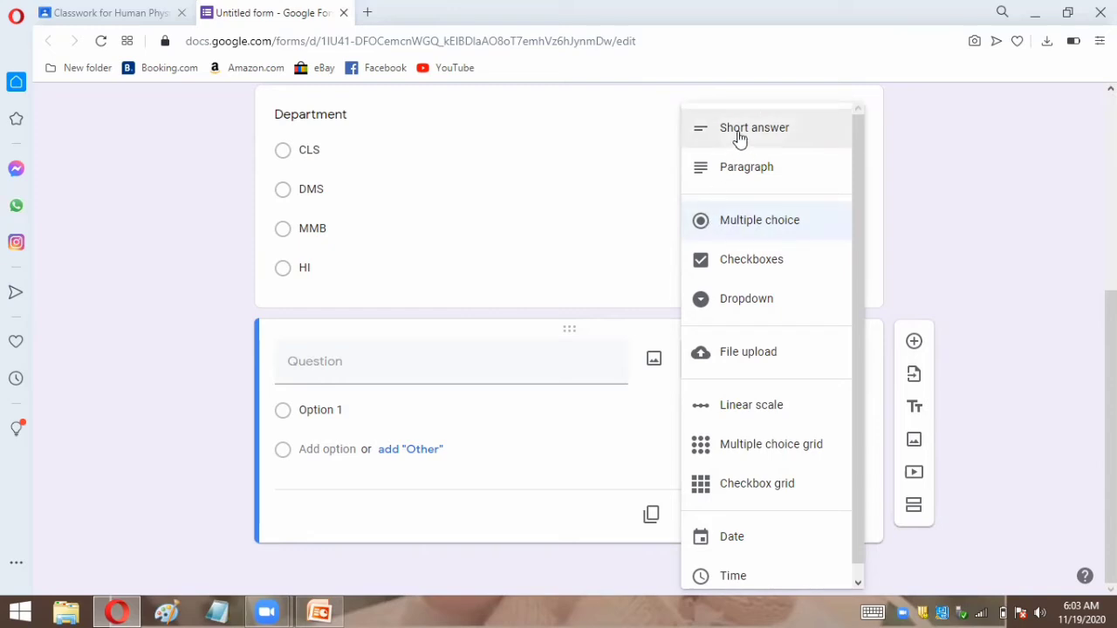
pyautogui.click(371, 355)
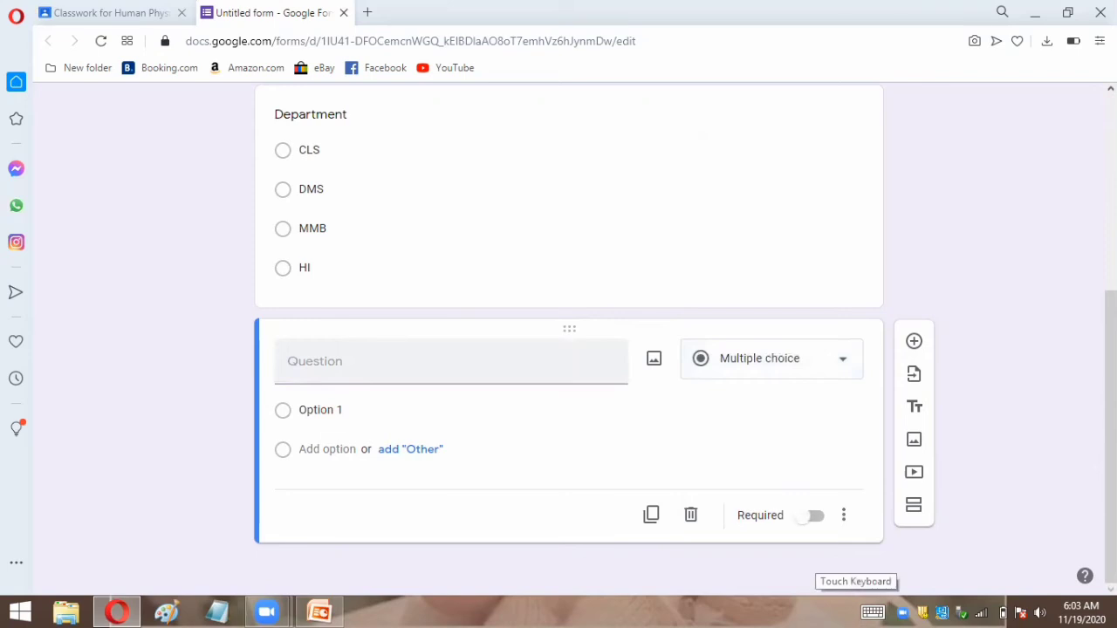
pyautogui.click(873, 612)
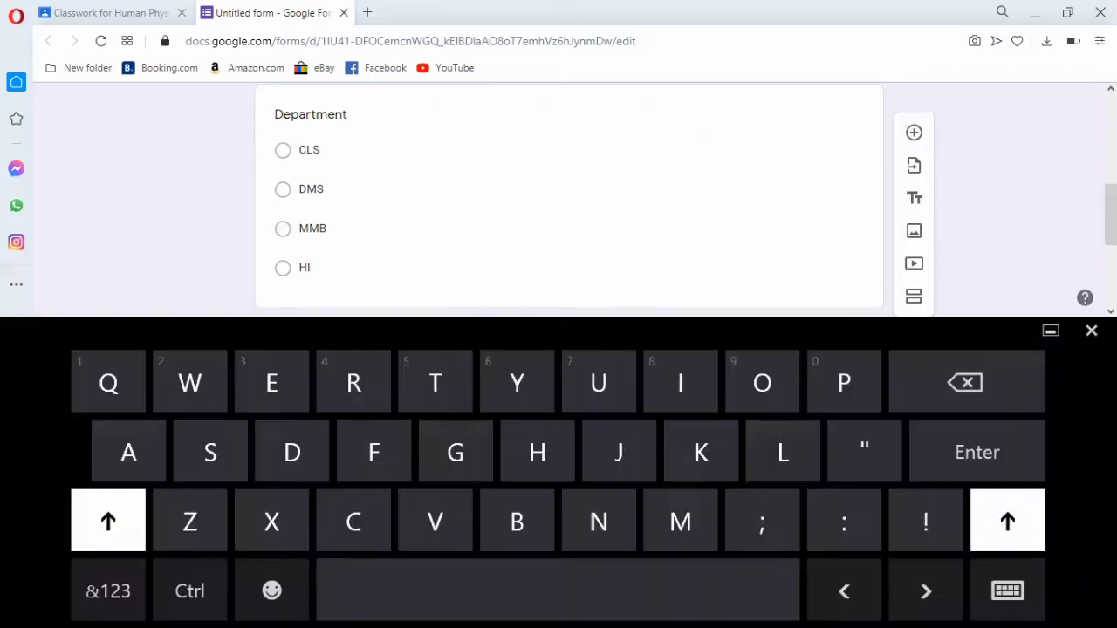
pyautogui.write('Semester')
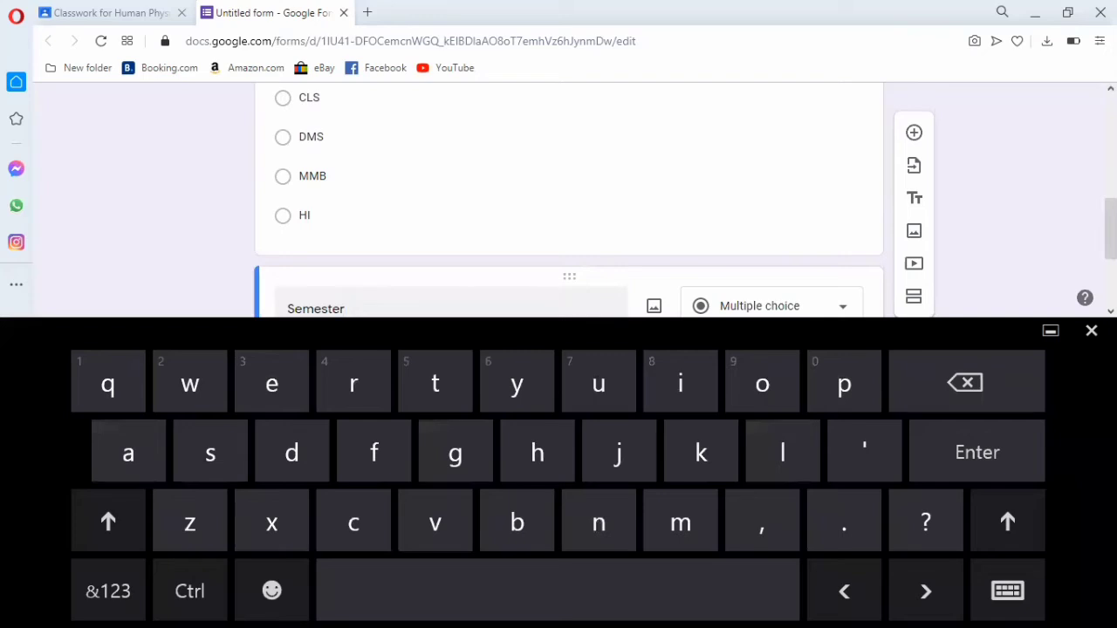
pyautogui.click(1091, 331)
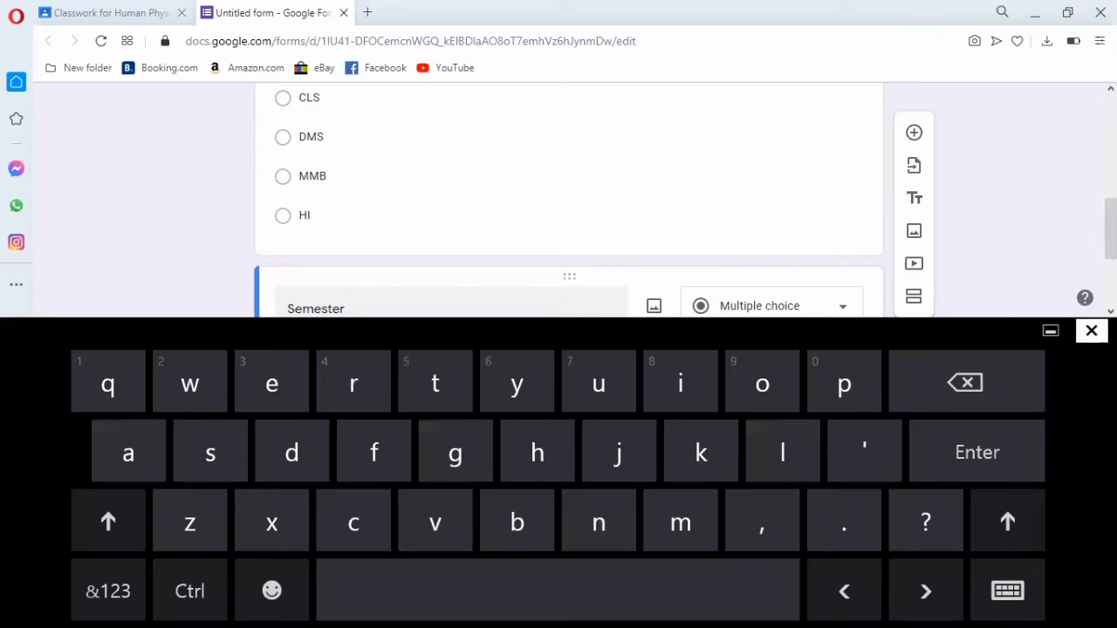
# Step: Give the Semester question the options First, Second, Third and Fourth
pyautogui.click(318, 411)
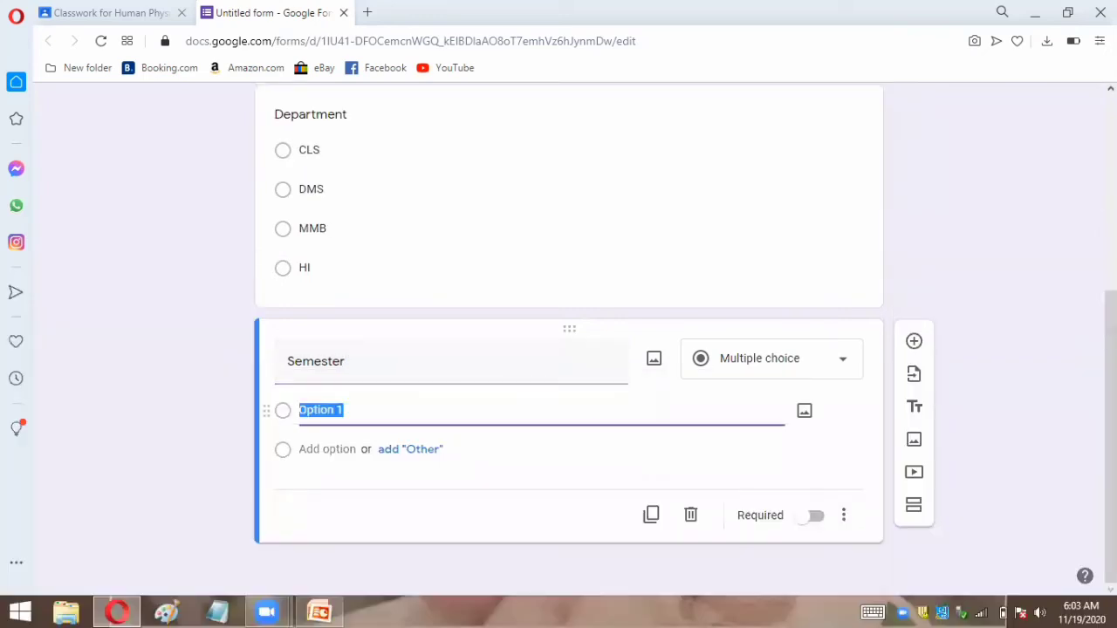
pyautogui.click(873, 612)
pyautogui.write('Fi')
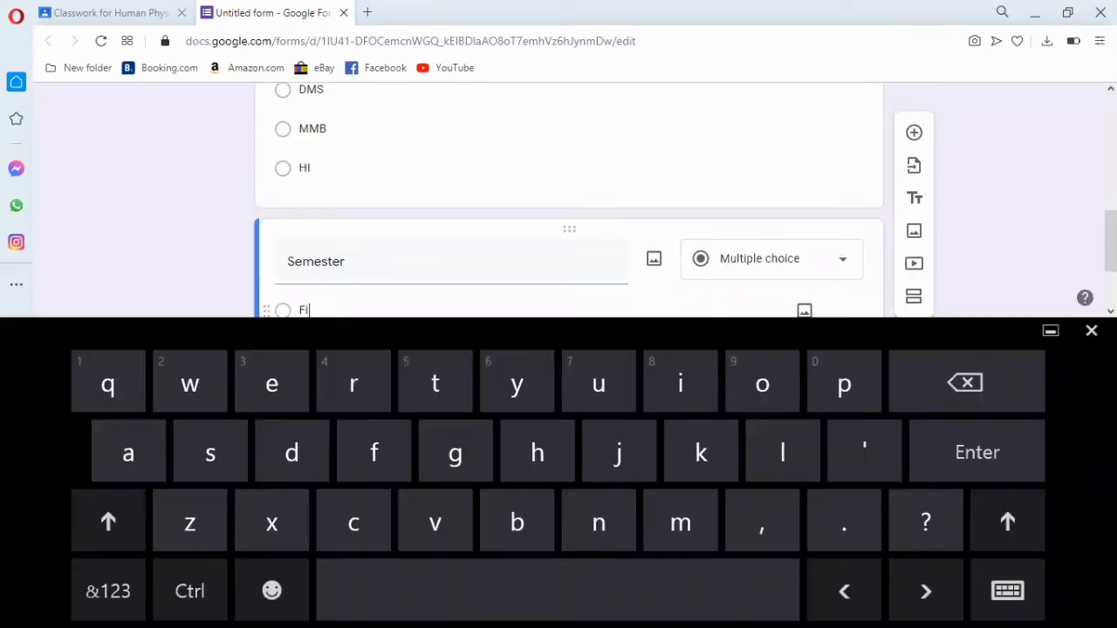
pyautogui.write('rst')
pyautogui.press('Return')
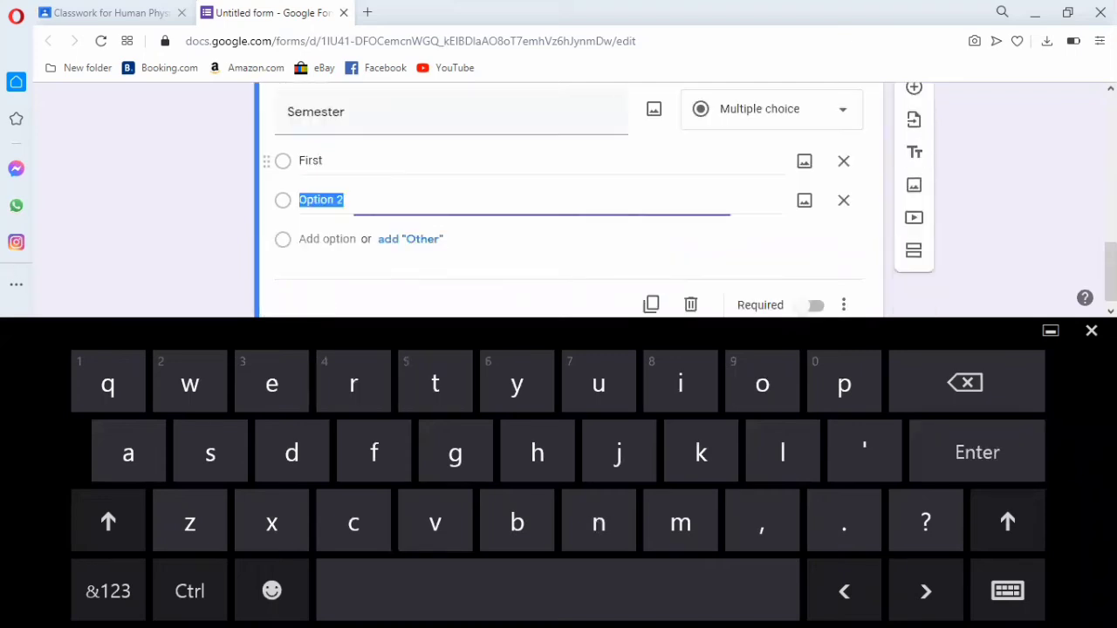
pyautogui.write('Second')
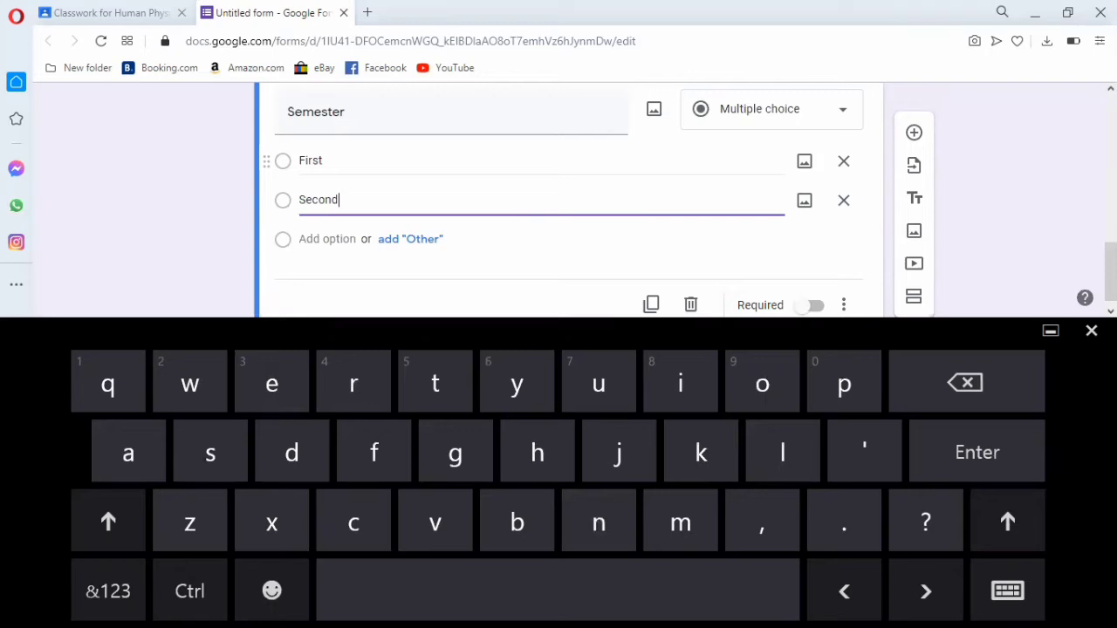
pyautogui.press('Return')
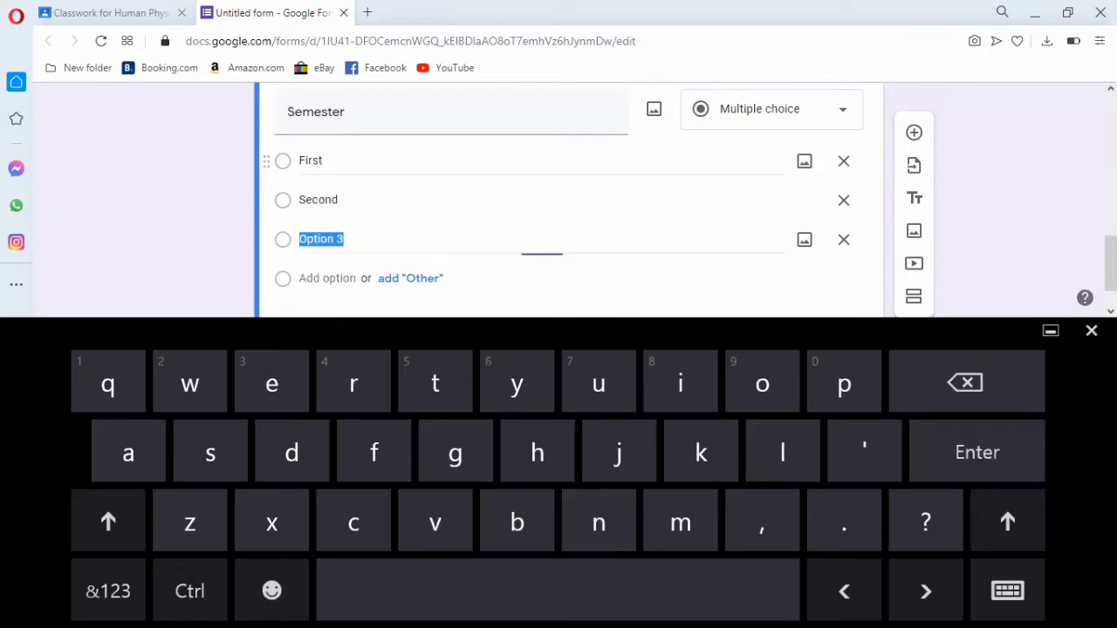
pyautogui.write('T')
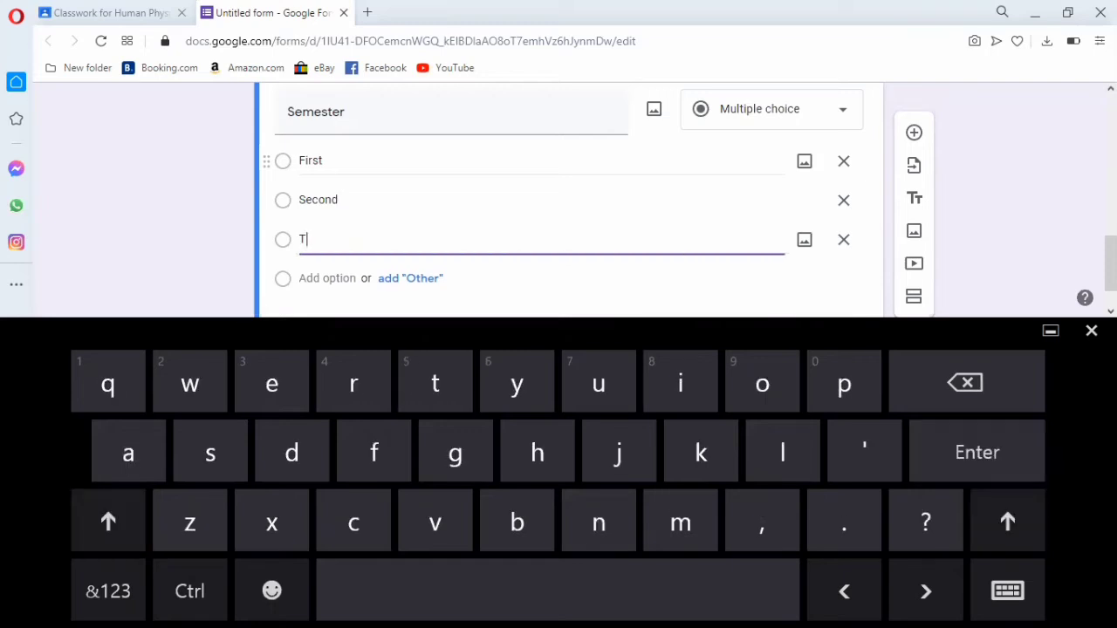
pyautogui.write('hird')
pyautogui.press('Return')
pyautogui.write('F')
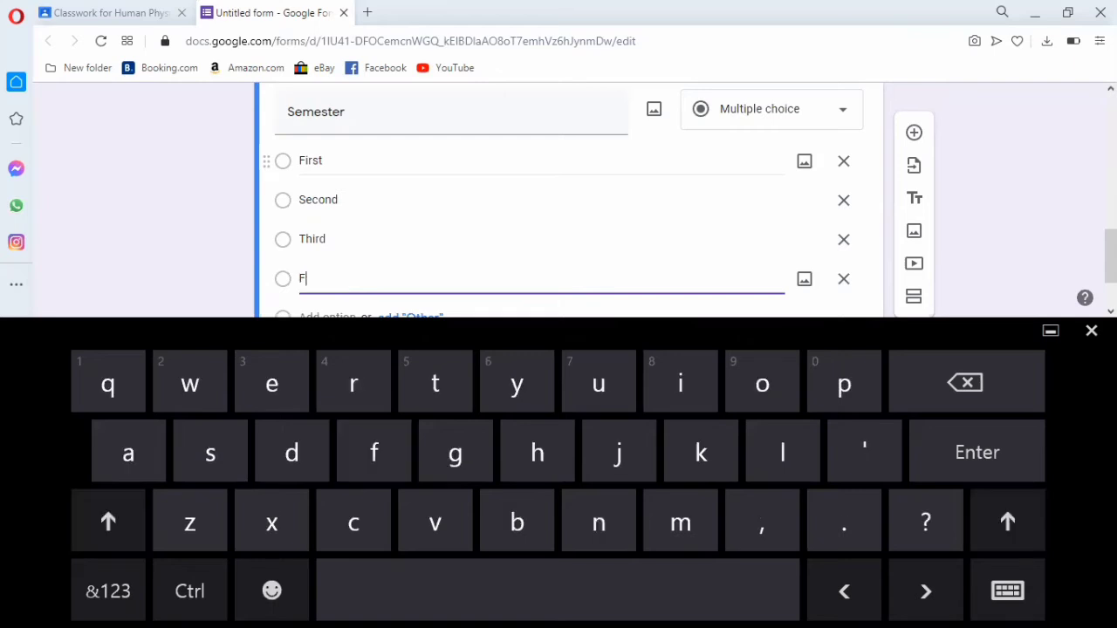
pyautogui.write('ourth')
pyautogui.click(1091, 331)
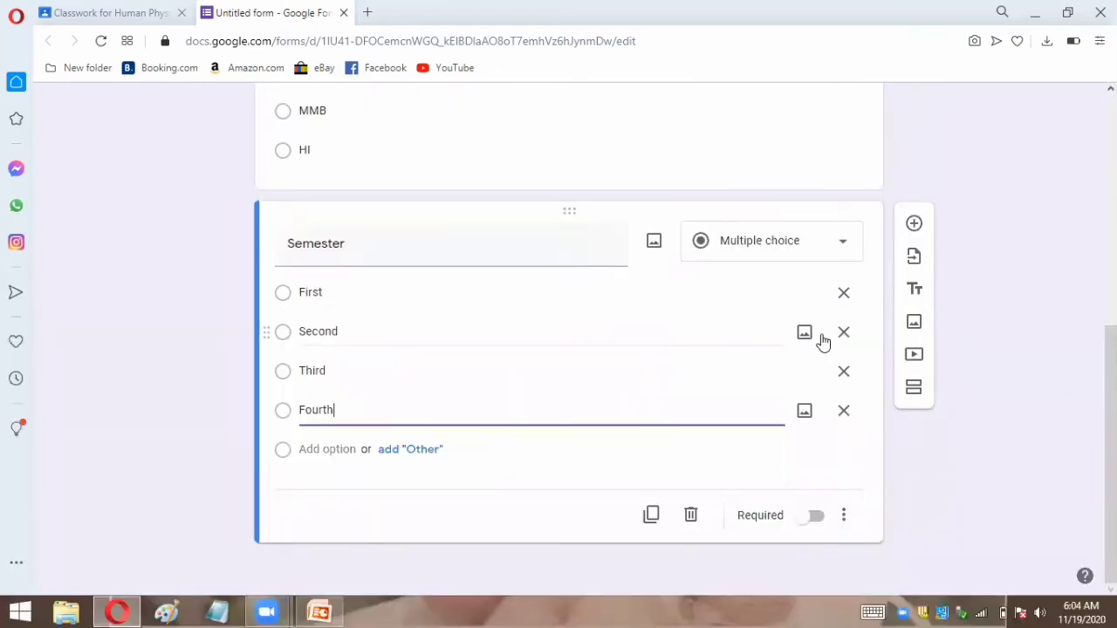
# Step: Add a fourth question below Semester with the text "Physiology is the branch of _________" and keep it as Multiple choice
pyautogui.click(915, 223)
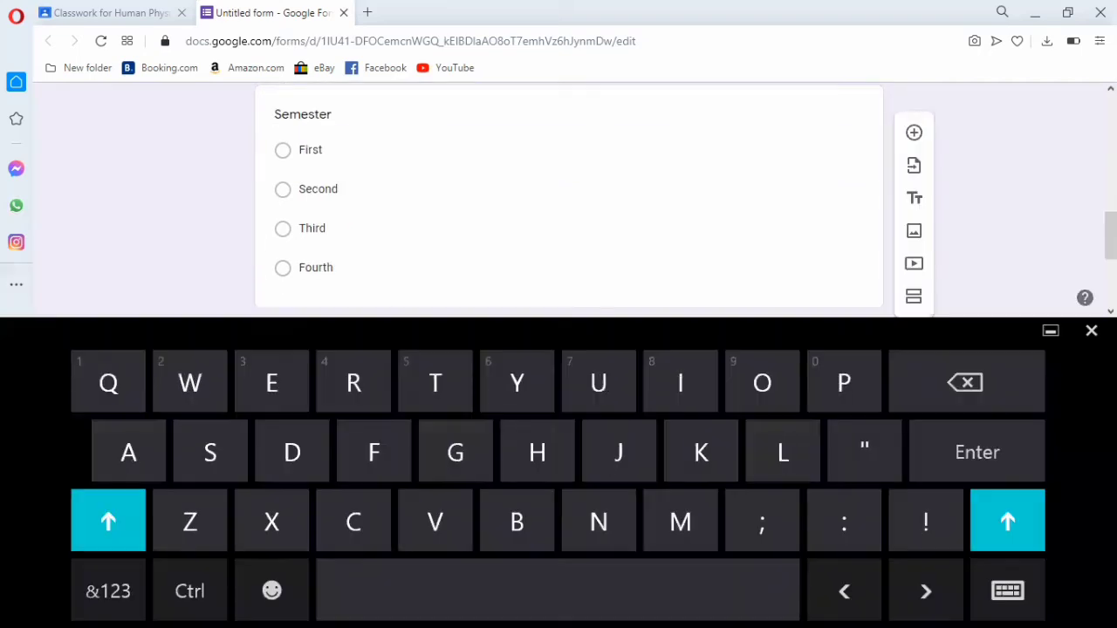
pyautogui.write('Phys')
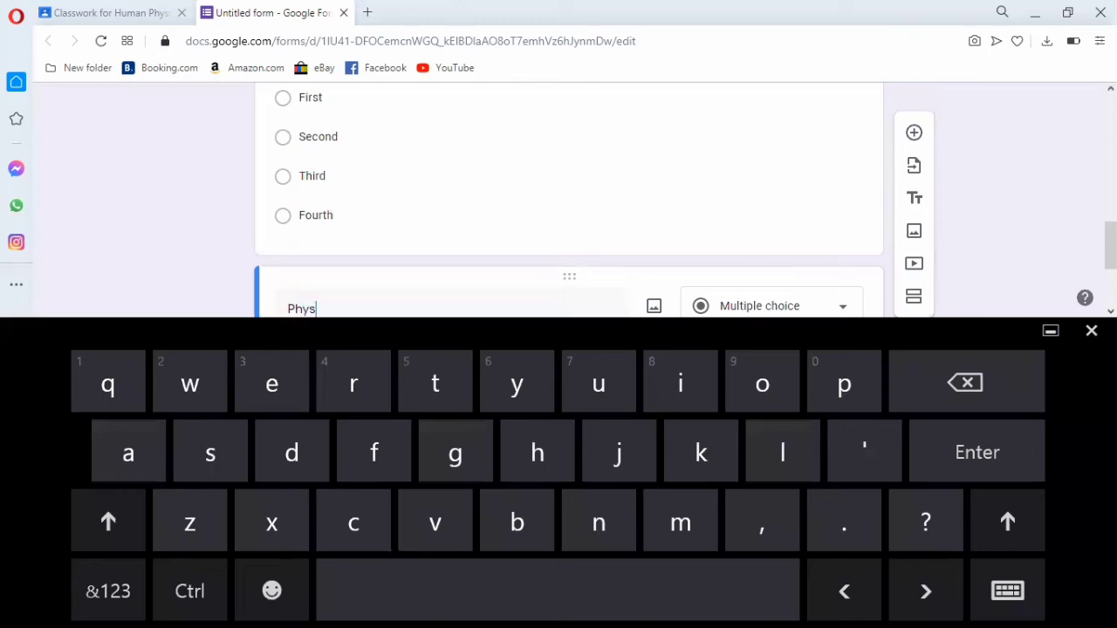
pyautogui.write('iology ')
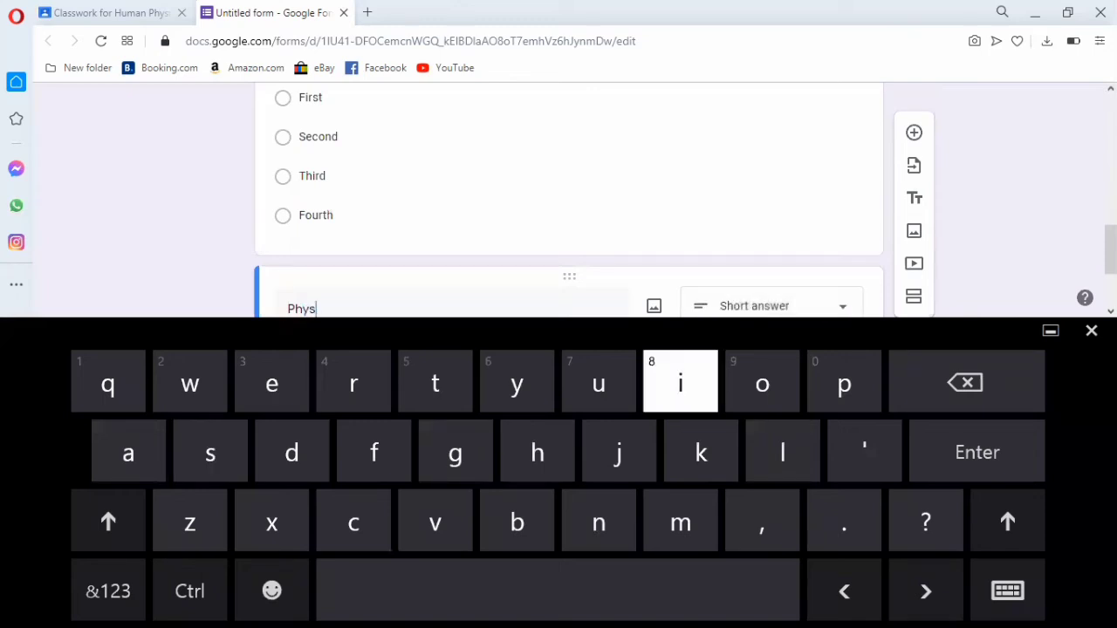
pyautogui.write('i')
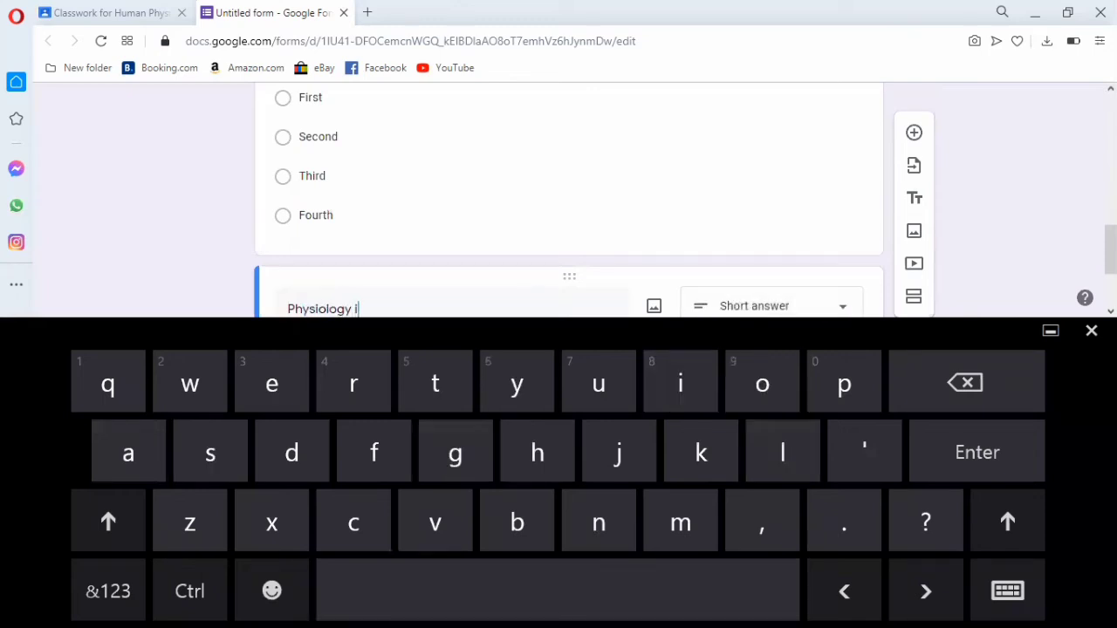
pyautogui.write('s the b')
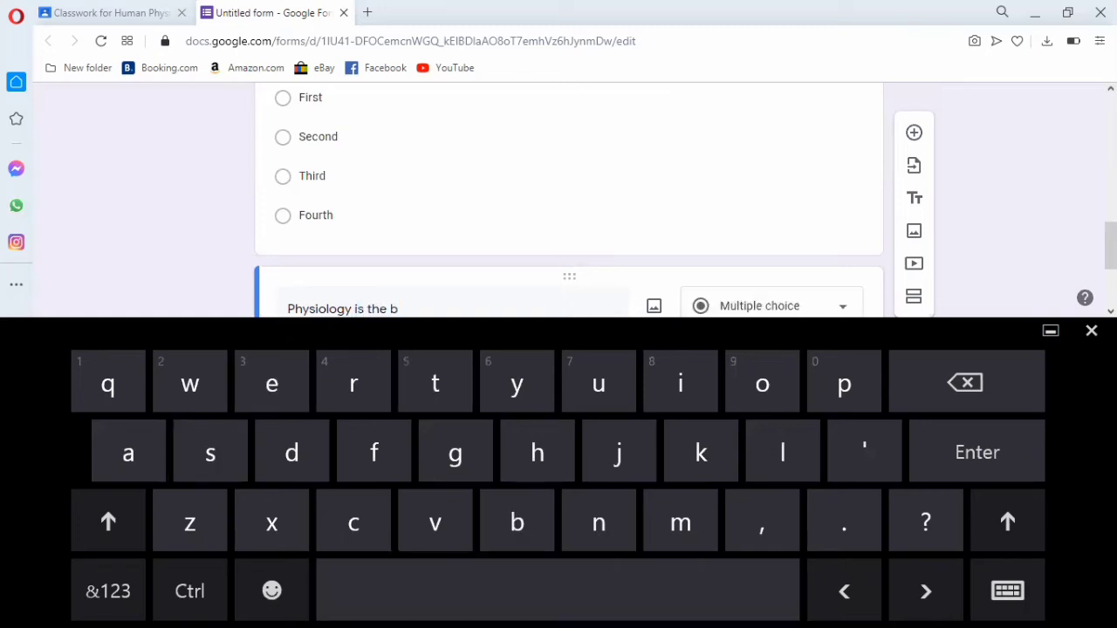
pyautogui.write('ranch of')
pyautogui.click(108, 591)
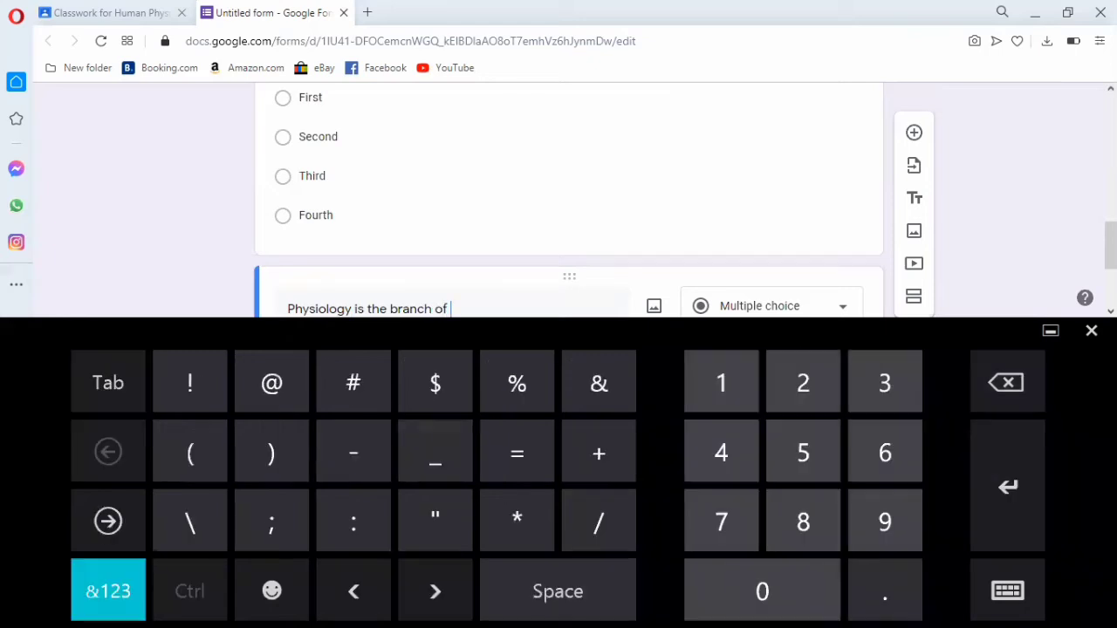
pyautogui.write('_________')
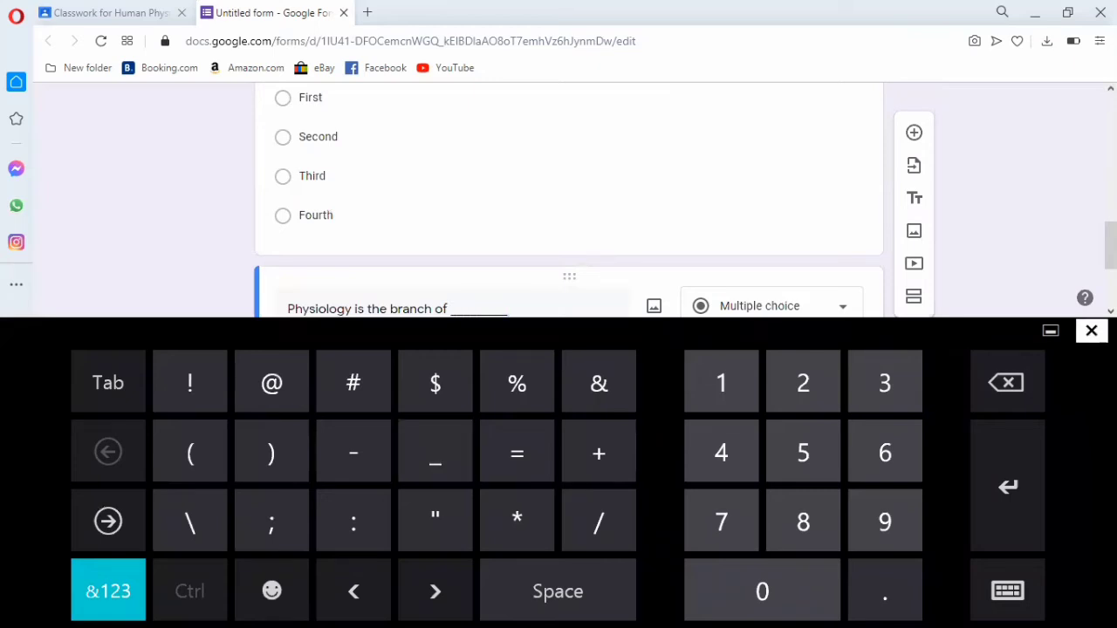
pyautogui.click(1091, 331)
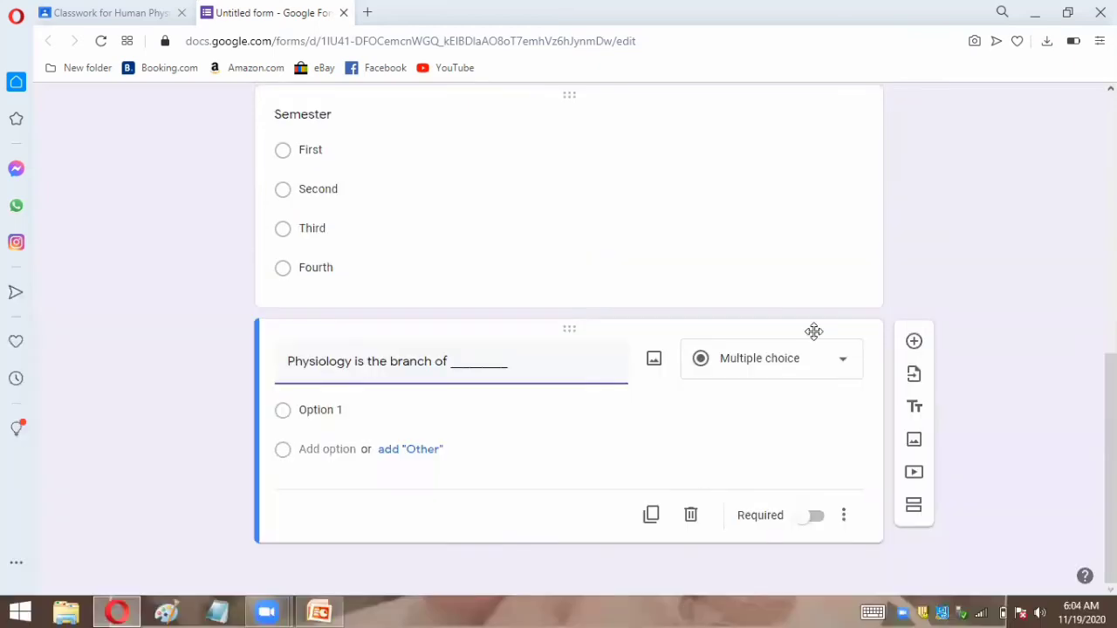
pyautogui.click(777, 358)
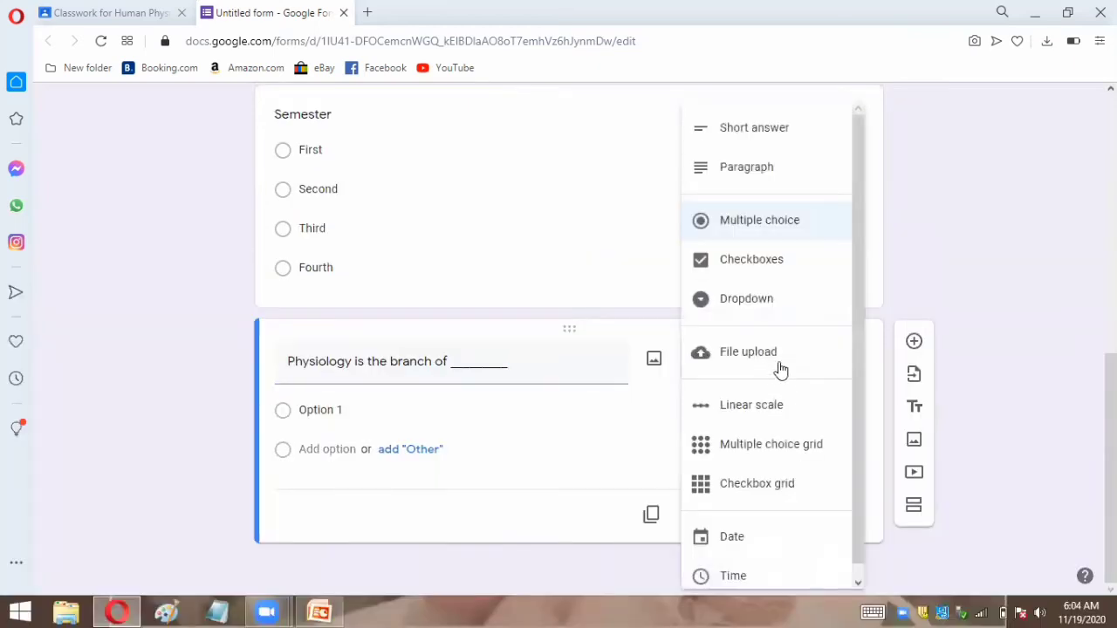
pyautogui.click(748, 230)
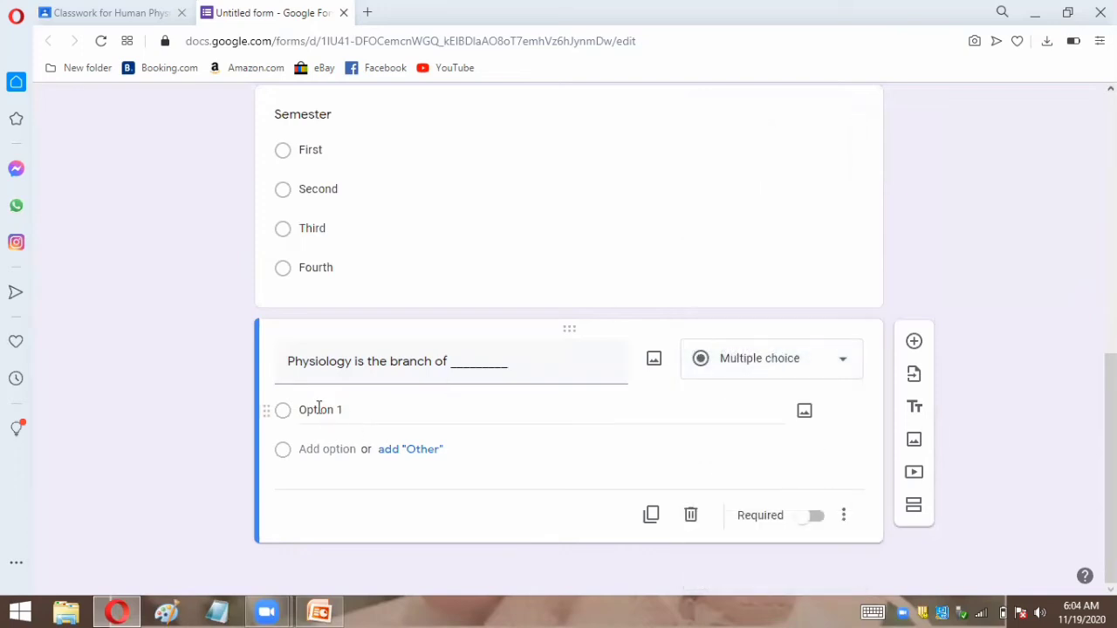
# Step: Give the "Physiology is the branch of" question the options Biology, Math, Physics and All of these
pyautogui.click(318, 410)
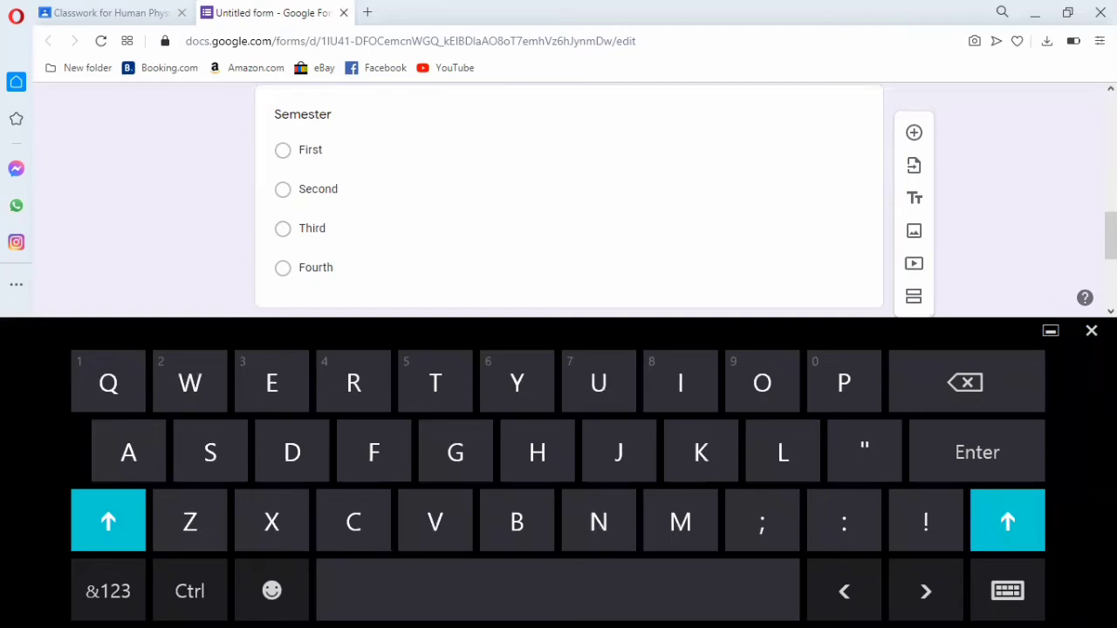
pyautogui.write('Biolo')
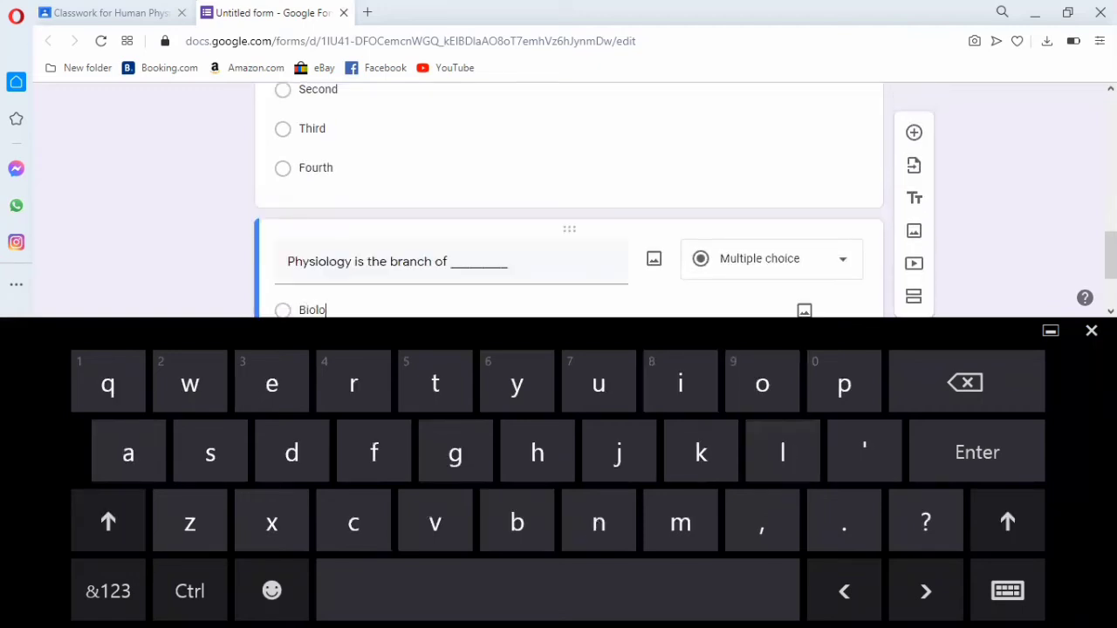
pyautogui.write('gy')
pyautogui.press('Return')
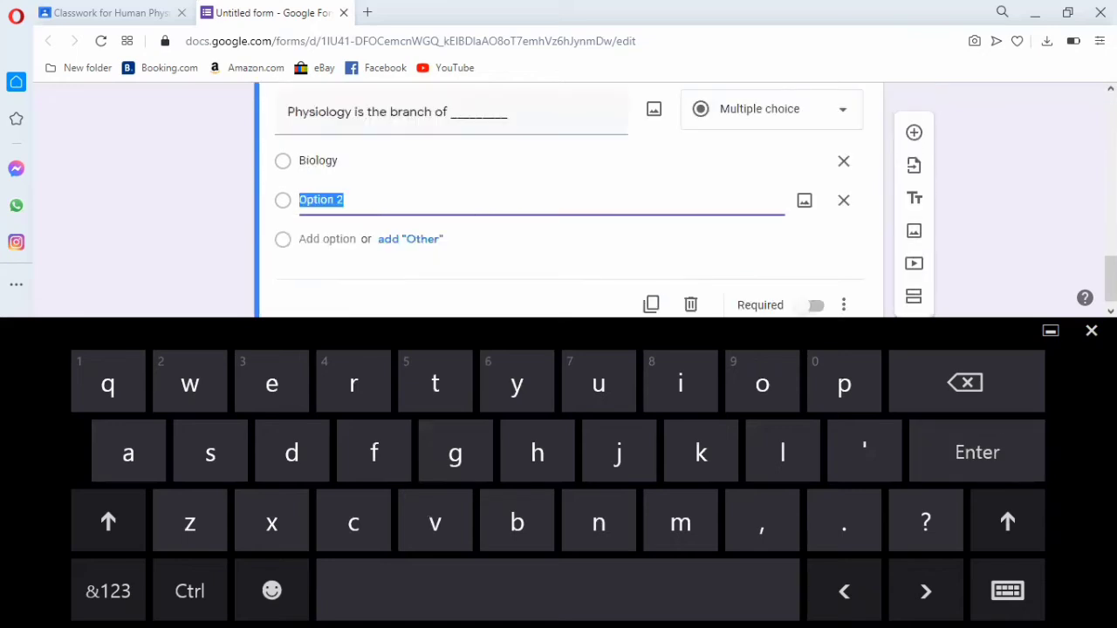
pyautogui.write('Math')
pyautogui.press('Return')
pyautogui.write('P')
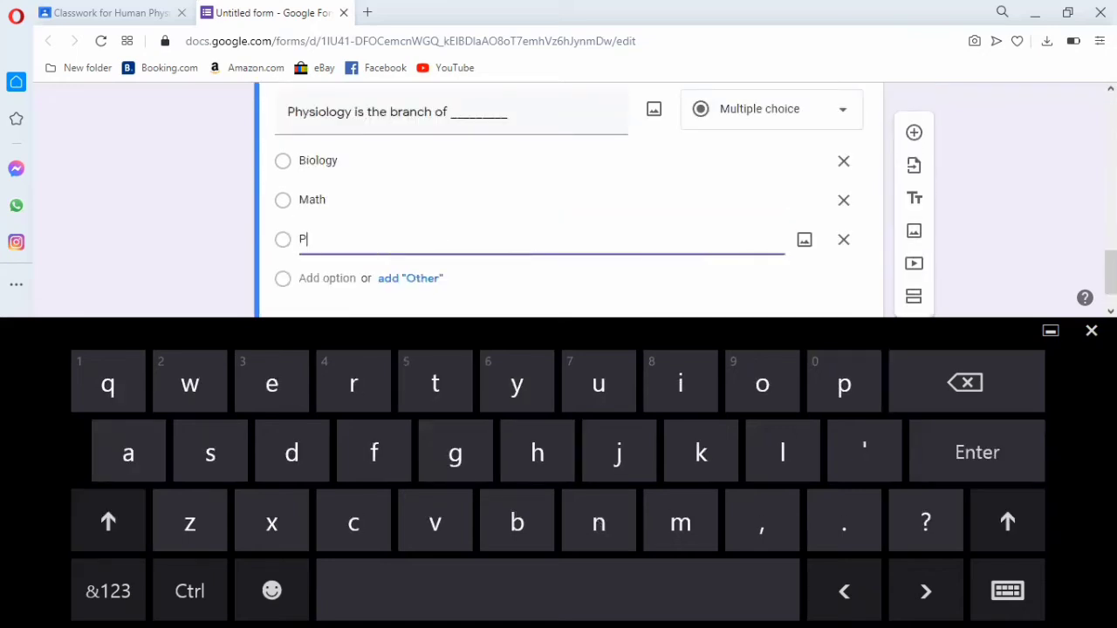
pyautogui.write('hysics')
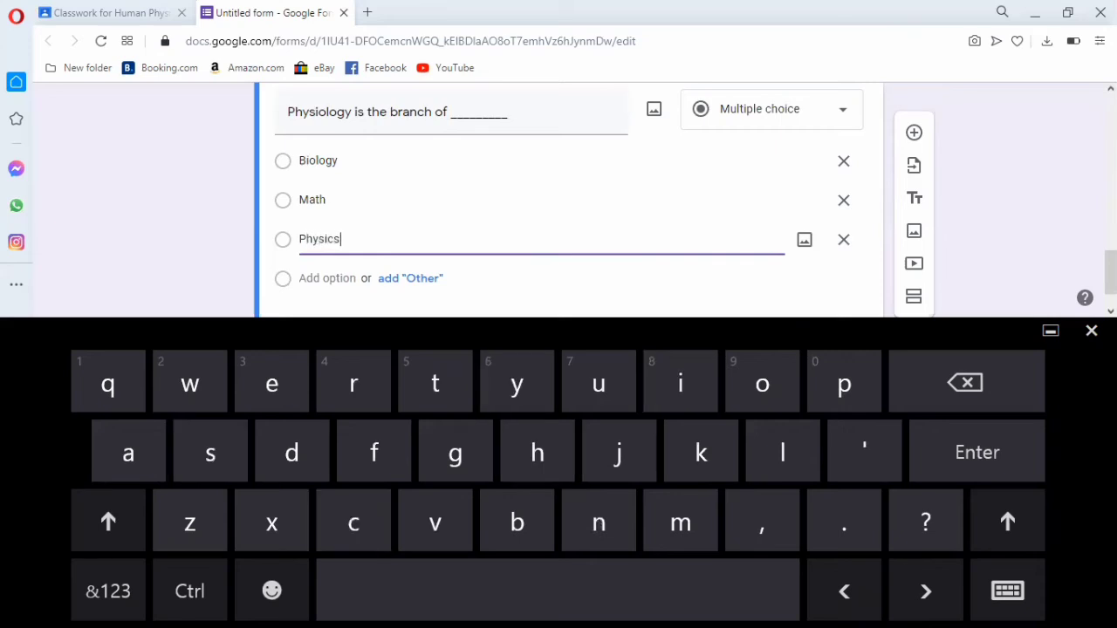
pyautogui.press('Return')
pyautogui.write('Al')
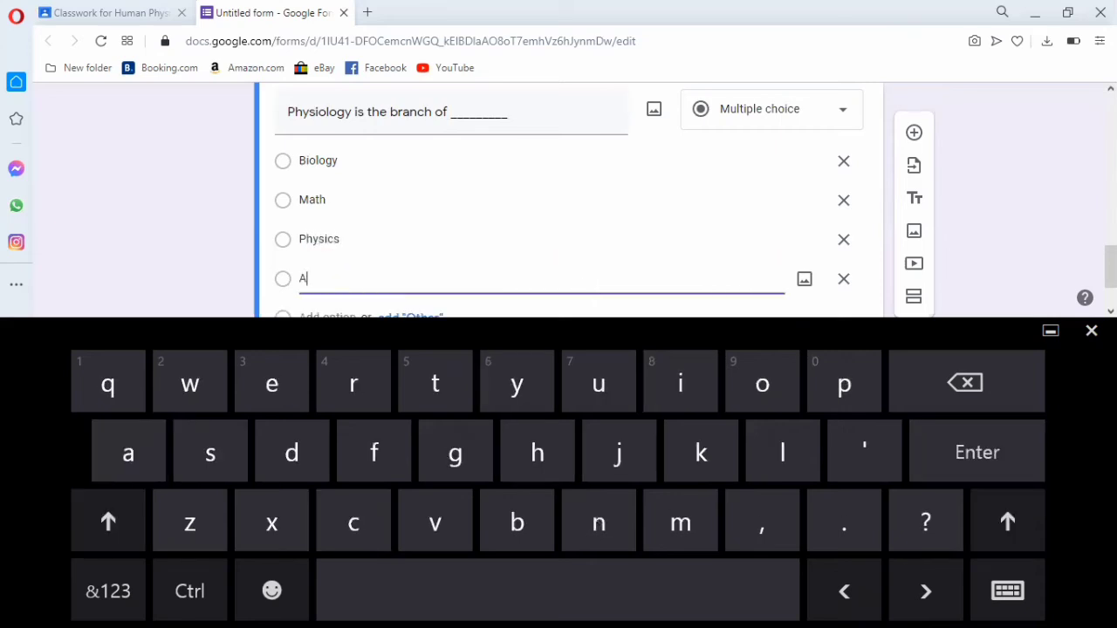
pyautogui.write('l o')
pyautogui.write('f these')
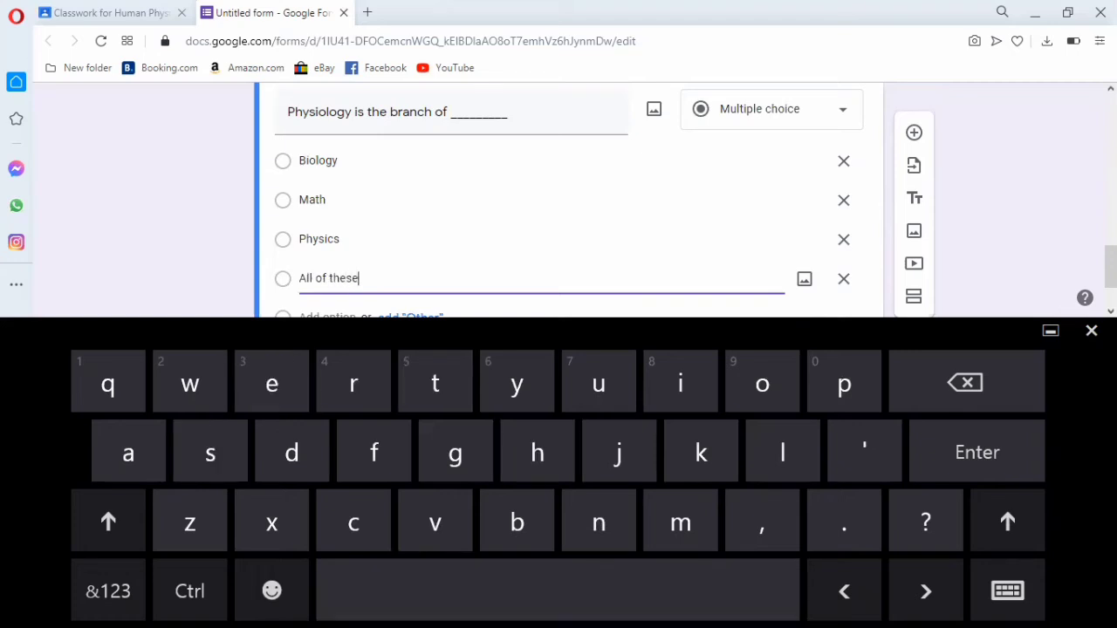
pyautogui.click(1092, 331)
# Step: Add a fifth question below the Physiology branch question and set its type to Short answer
pyautogui.click(913, 222)
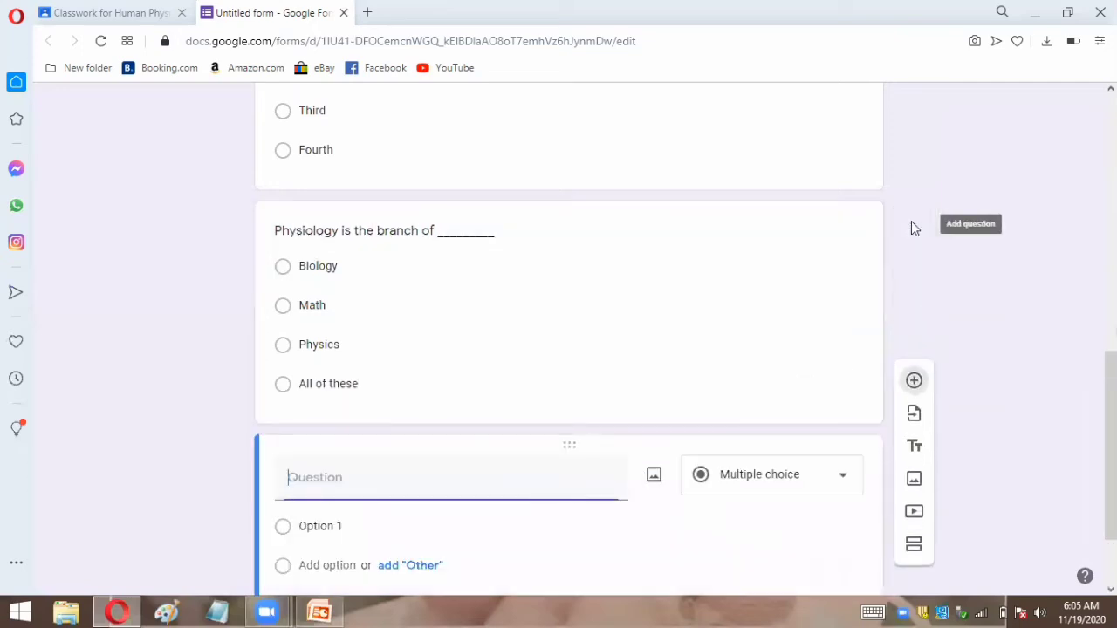
pyautogui.click(798, 486)
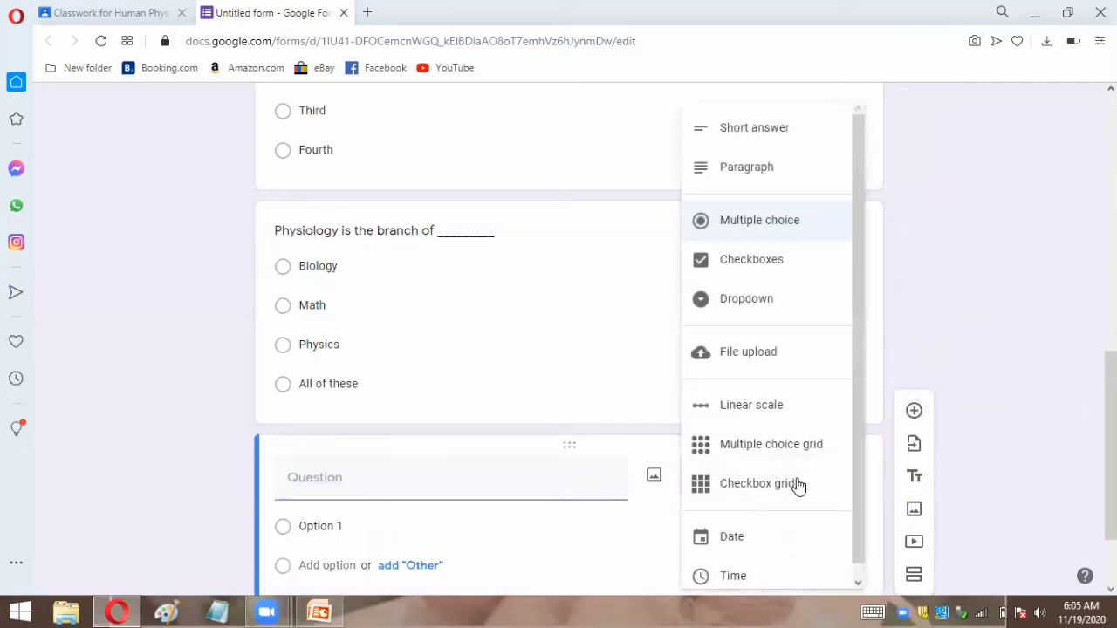
pyautogui.click(755, 131)
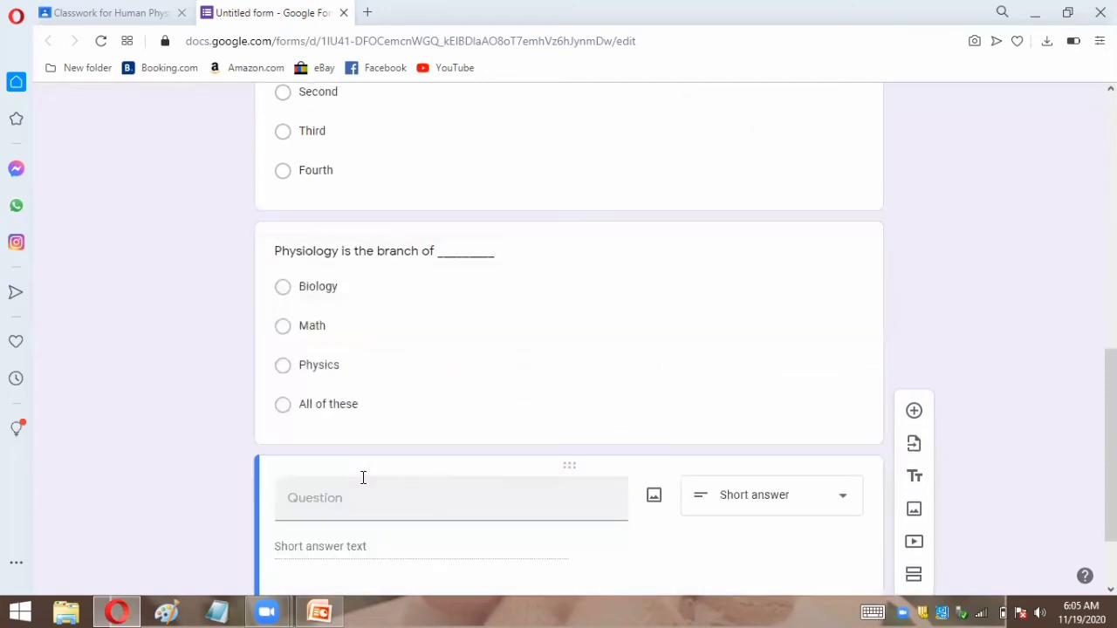
# Step: Enter "What do you know about Physiology?" as the text of the new short-answer question
pyautogui.click(363, 477)
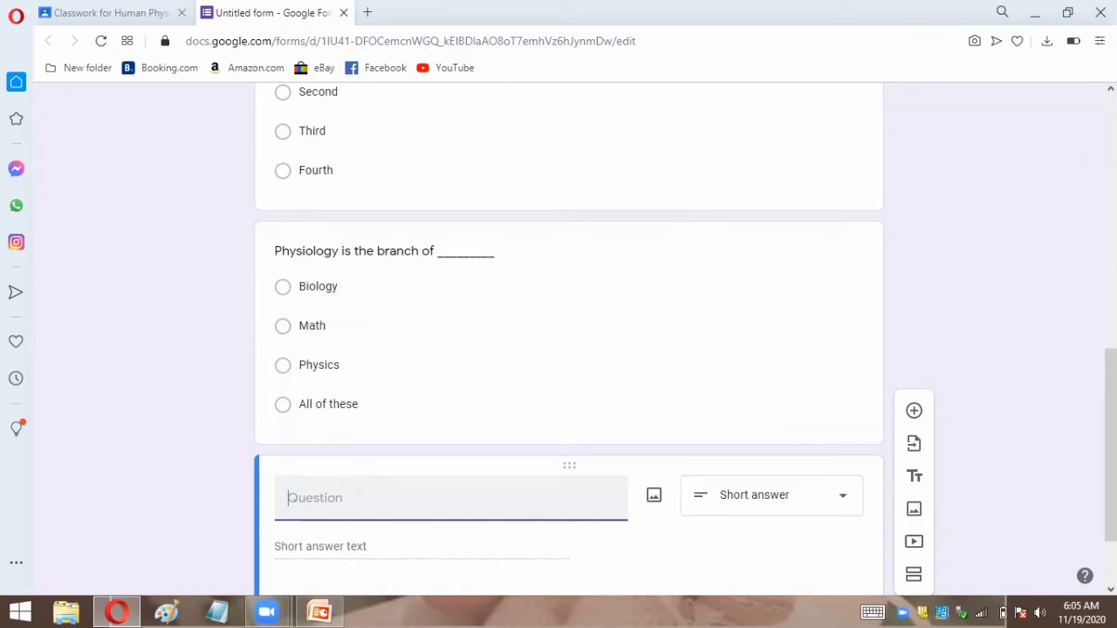
pyautogui.click(872, 613)
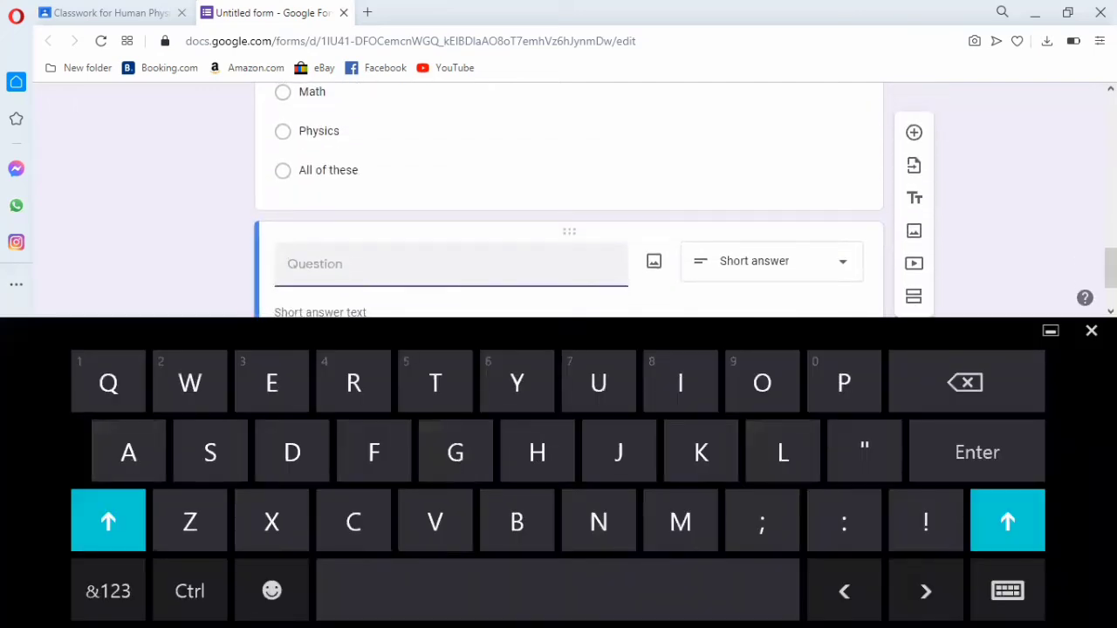
pyautogui.write('What')
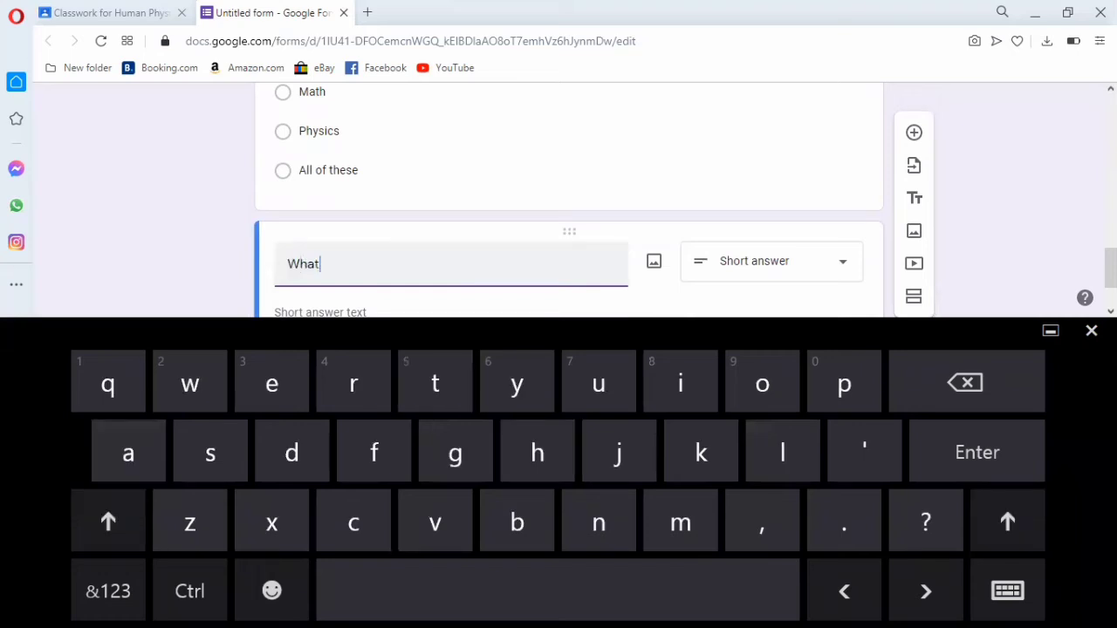
pyautogui.write(' do you know about')
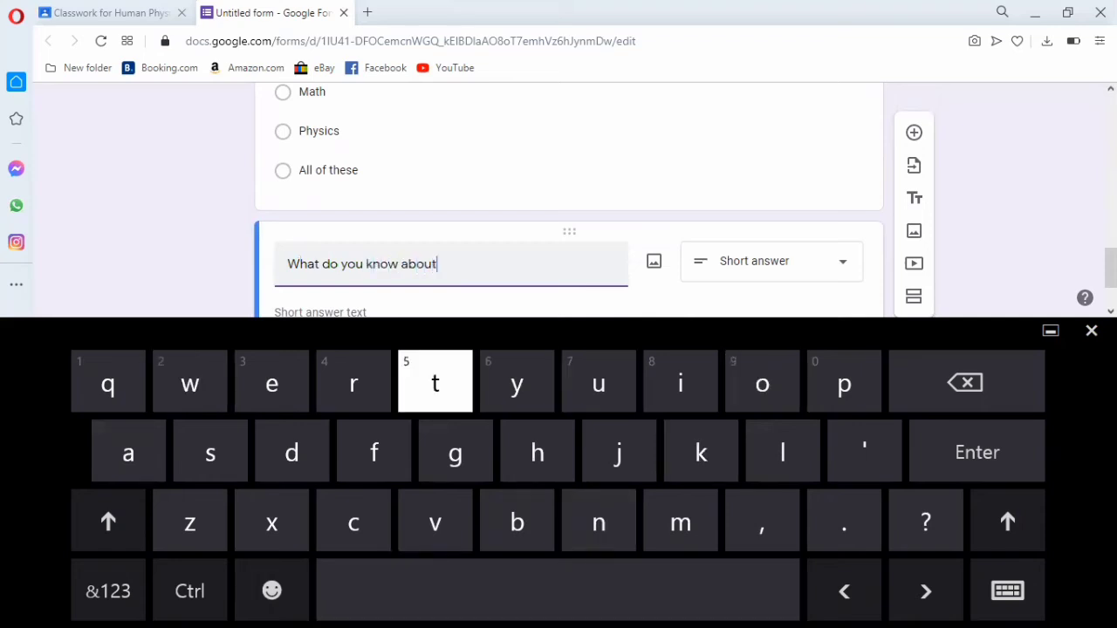
pyautogui.write(' P')
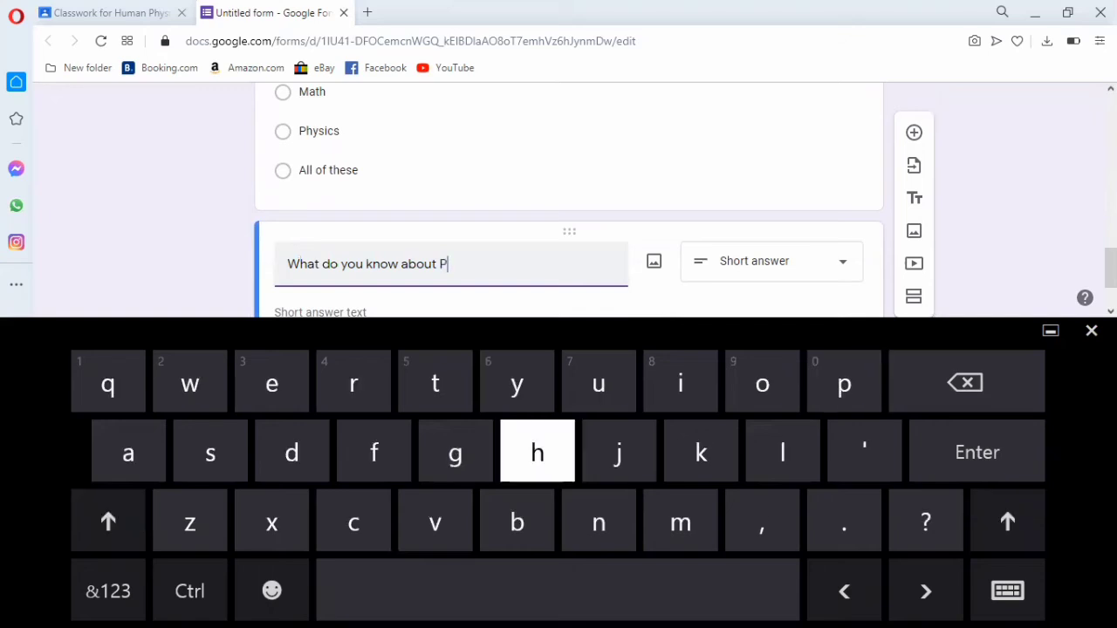
pyautogui.write('hysiolo')
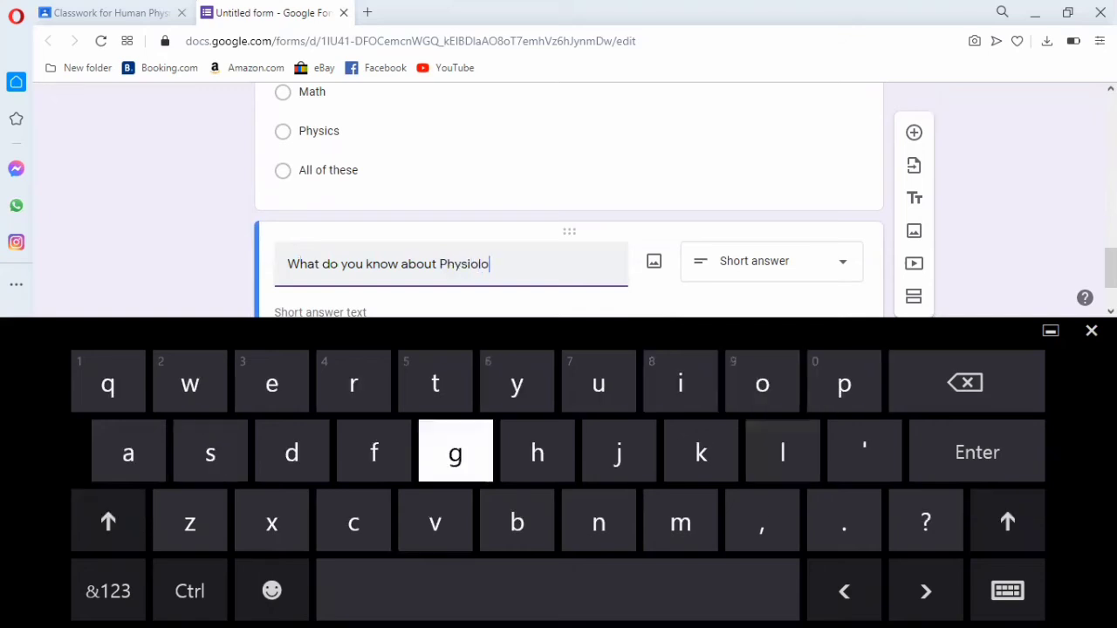
pyautogui.write('gy')
pyautogui.click(108, 591)
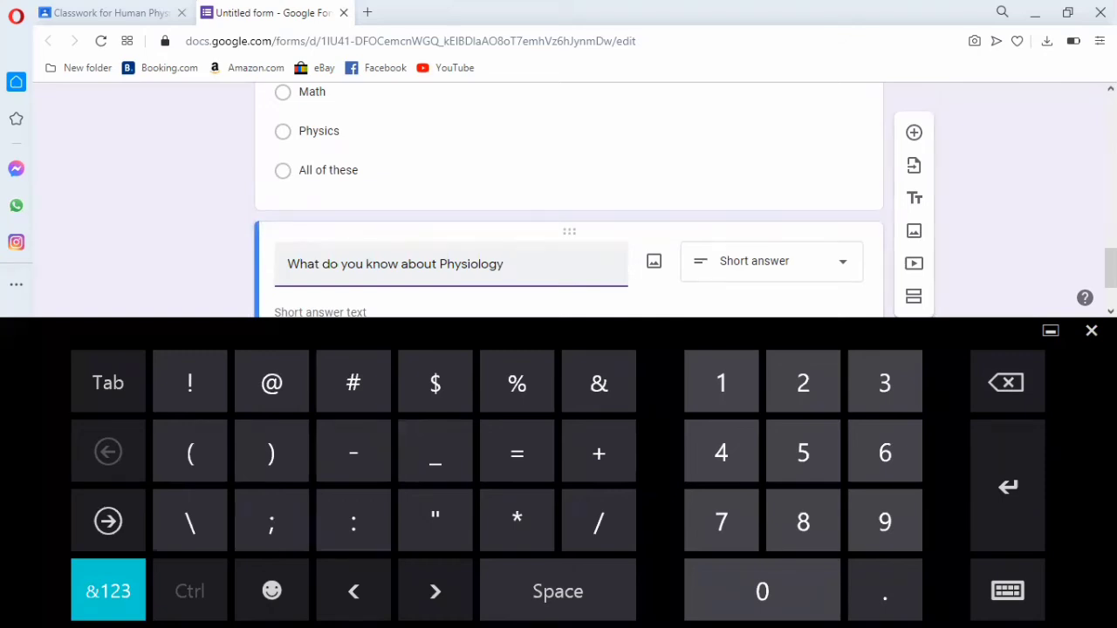
pyautogui.click(108, 591)
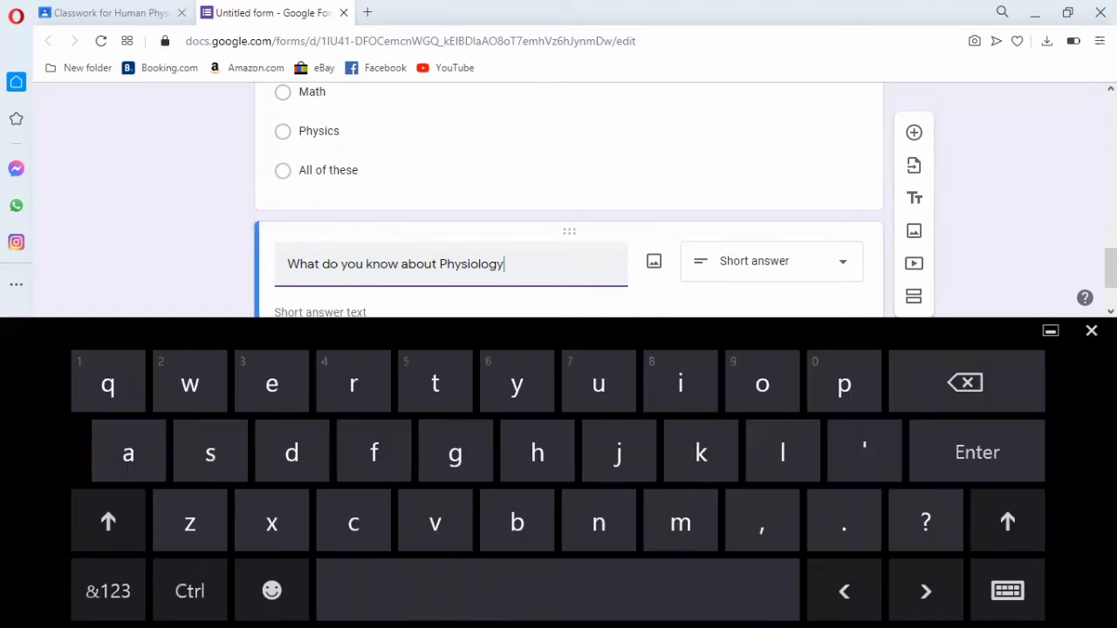
pyautogui.write('?')
pyautogui.click(1091, 330)
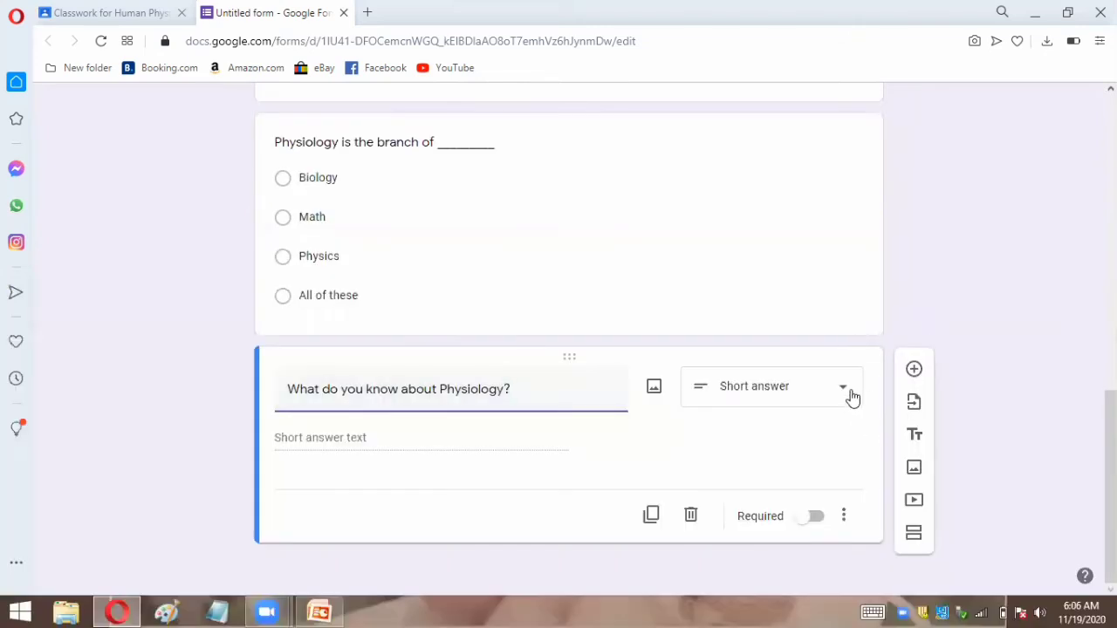
# Step: Try the Paragraph type on the "What do you know about Physiology?" question and return it to Short answer
pyautogui.click(847, 393)
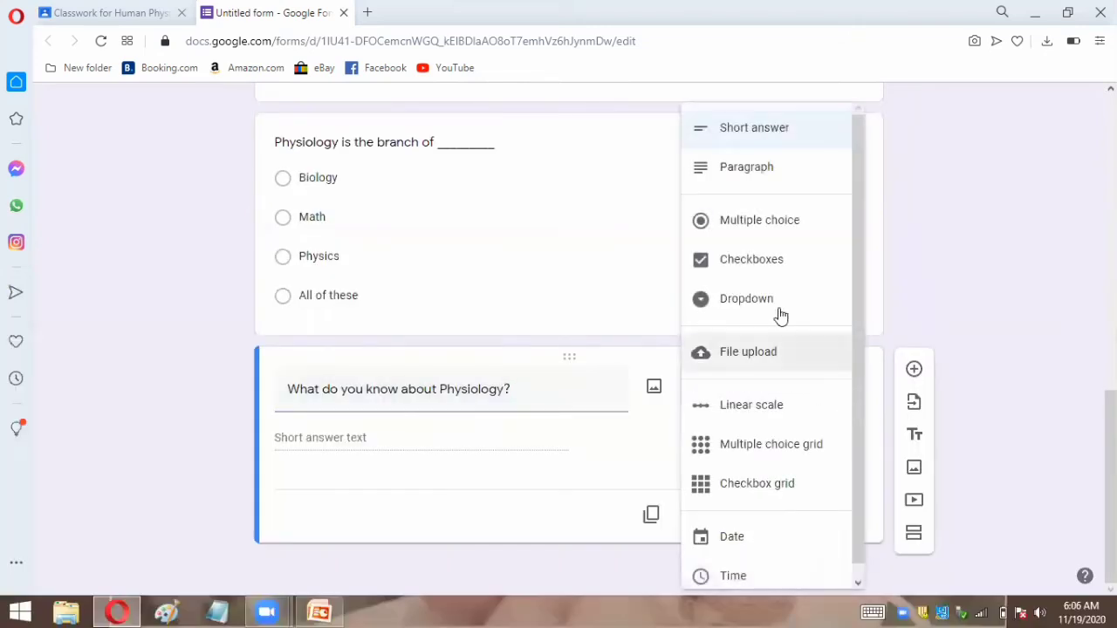
pyautogui.click(775, 131)
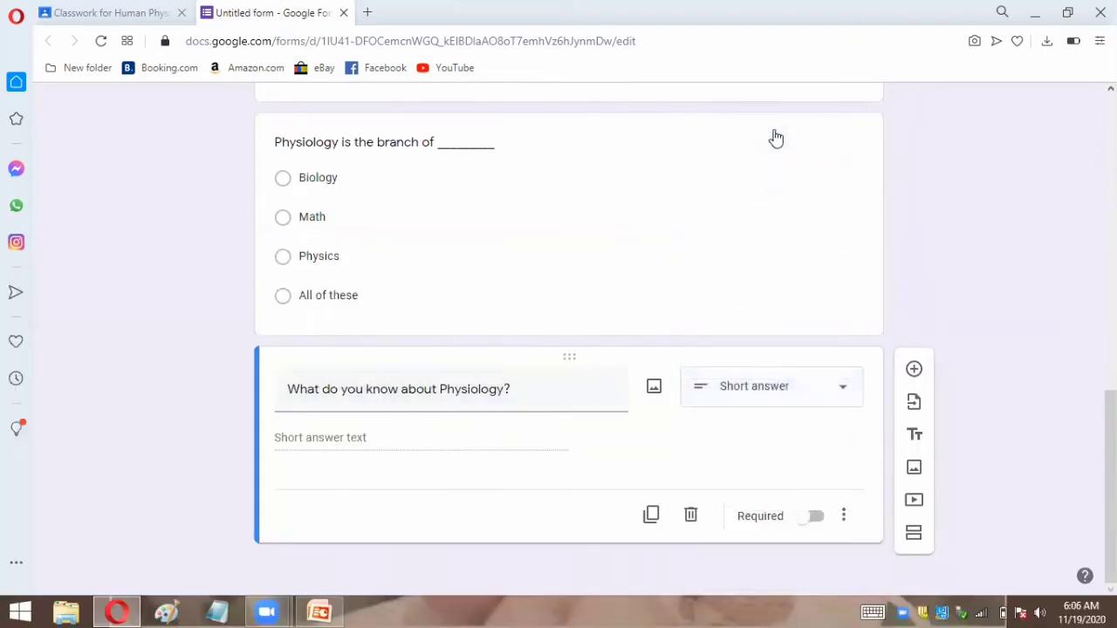
pyautogui.click(808, 398)
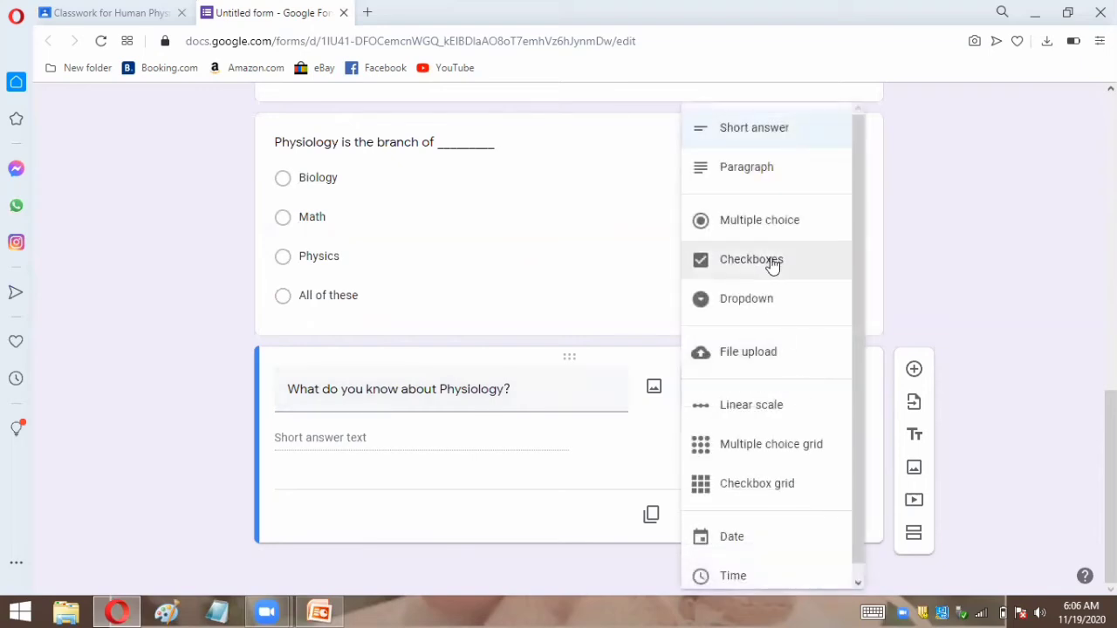
pyautogui.click(726, 171)
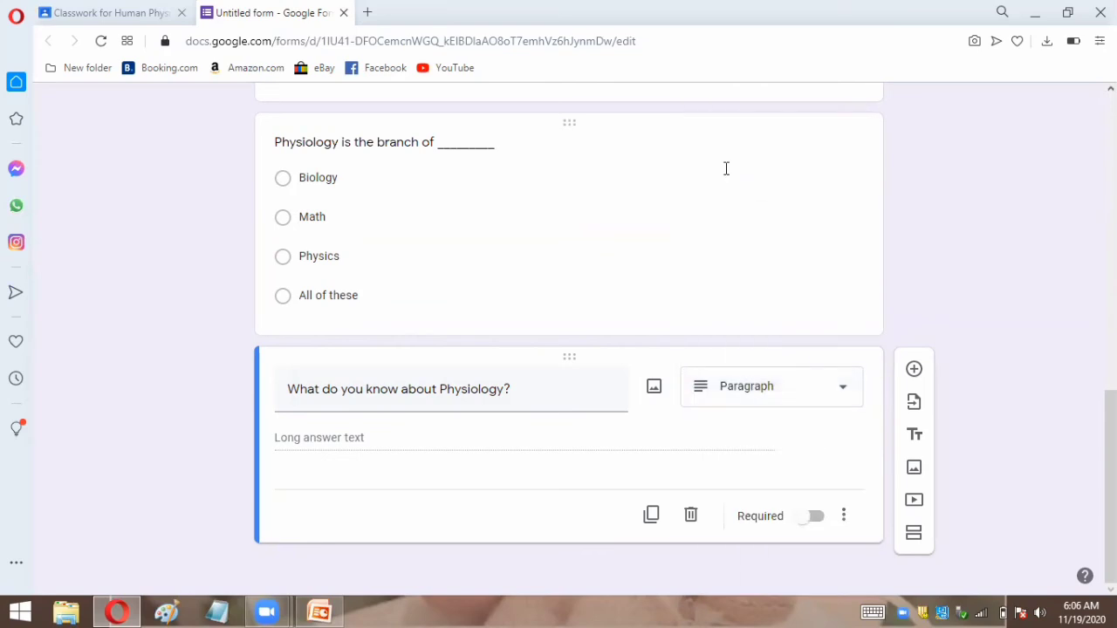
pyautogui.click(763, 398)
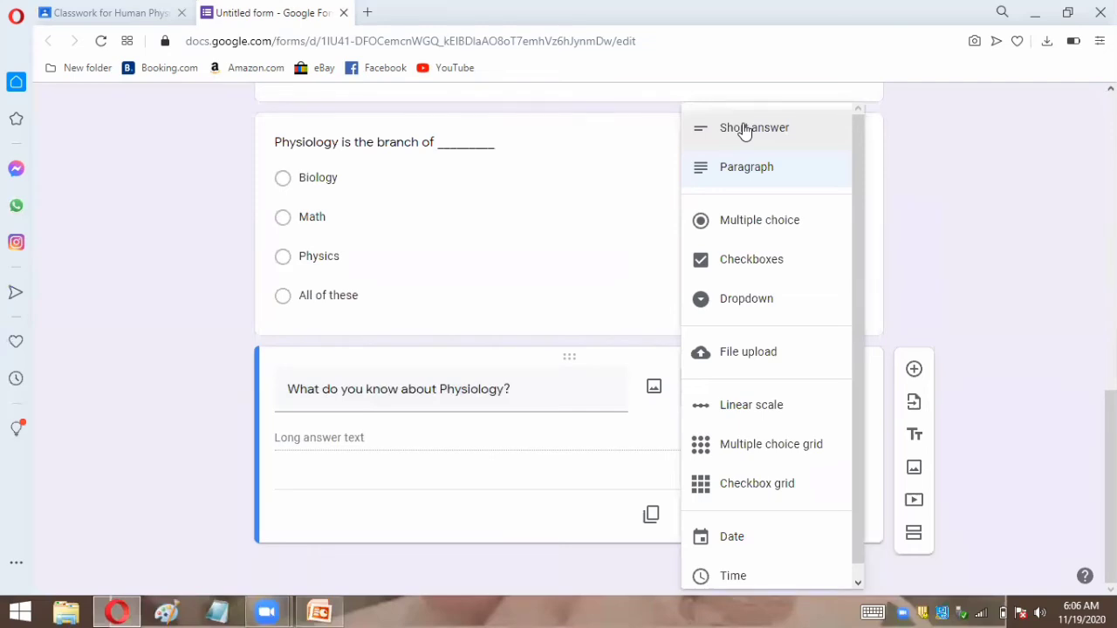
pyautogui.click(743, 129)
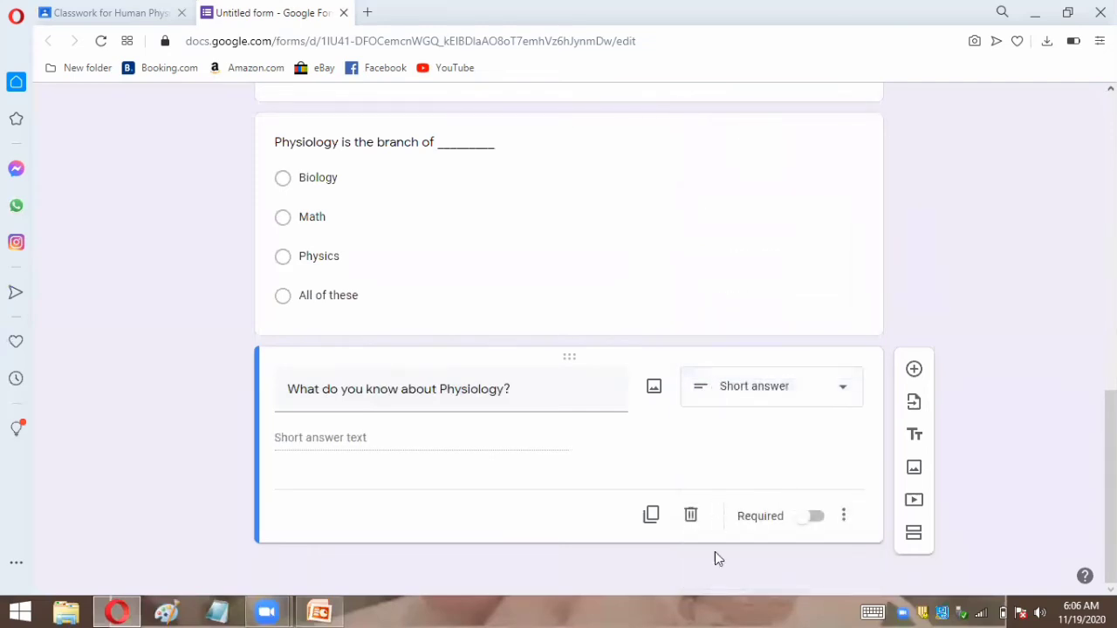
# Step: Open a preview of the quiz form and remove the Blank Quiz attachment from the Classroom assignment
pyautogui.scroll(10, 711, 575)
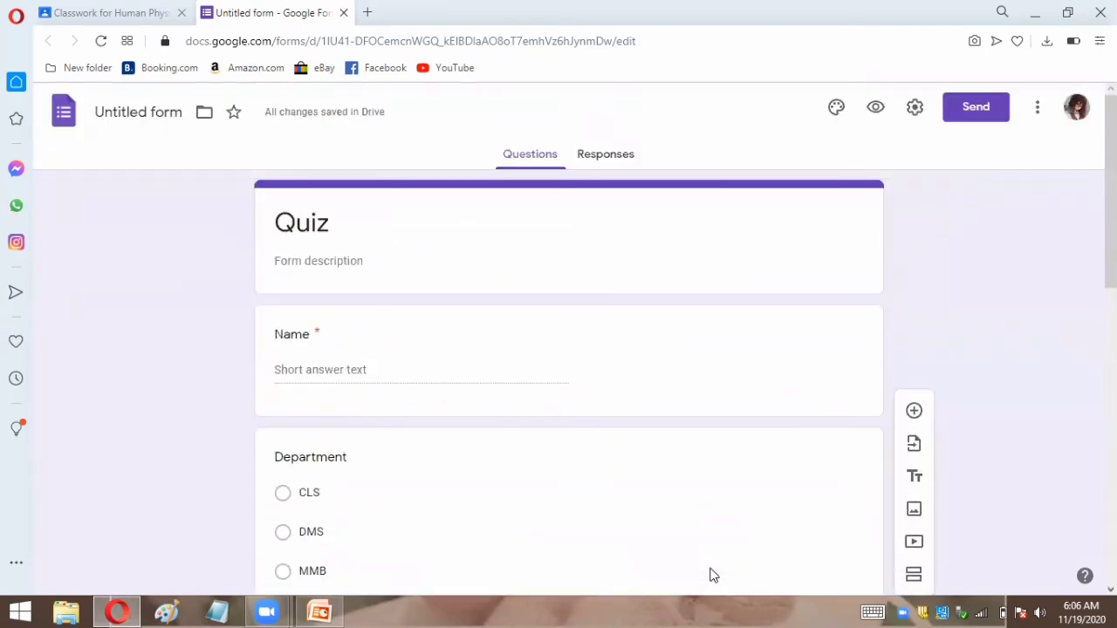
pyautogui.click(876, 107)
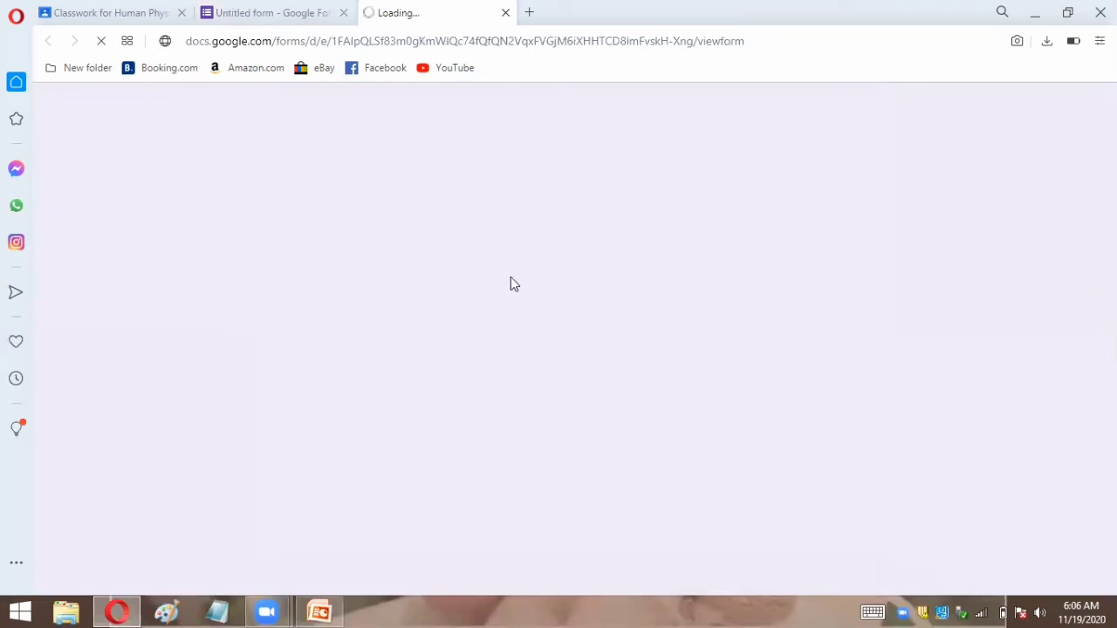
pyautogui.click(128, 7)
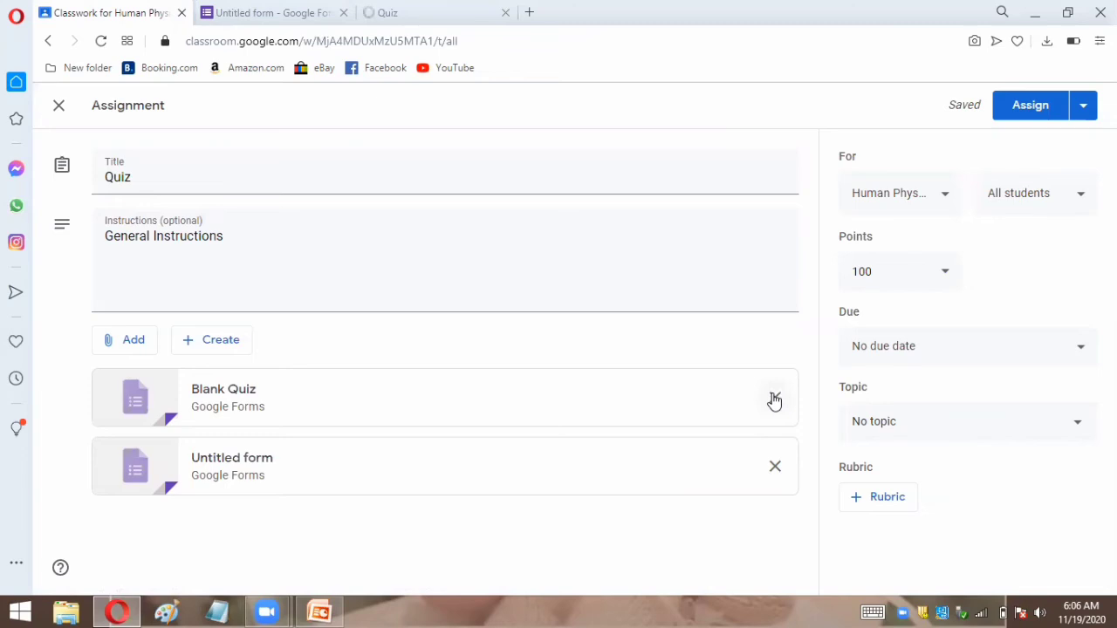
pyautogui.click(774, 400)
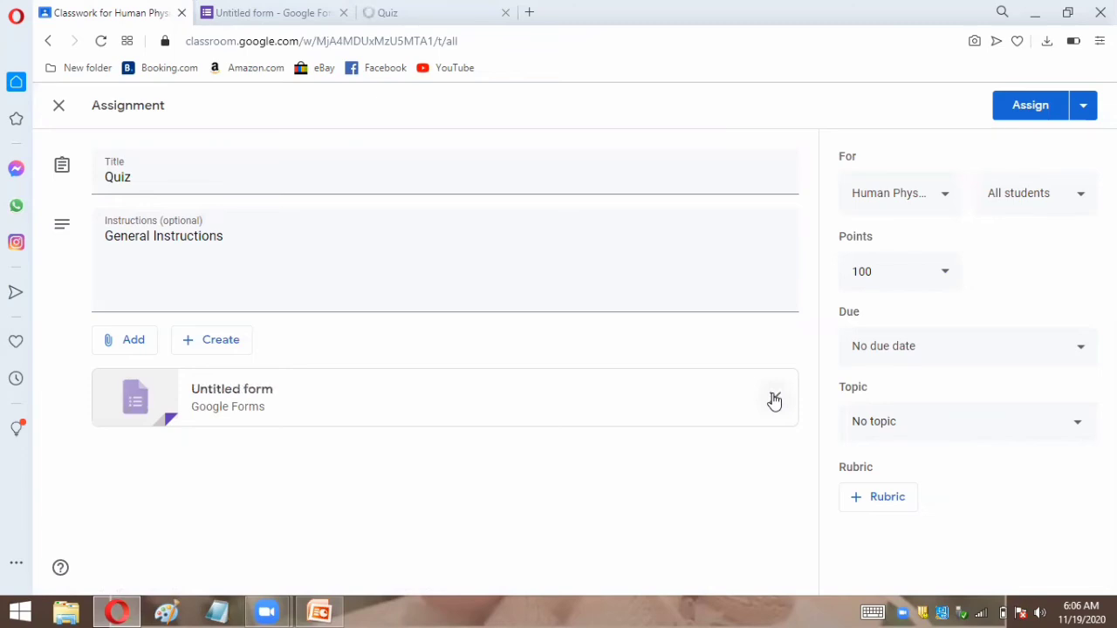
# Step: Rename the Untitled form file as Quiz
pyautogui.click(222, 394)
pyautogui.click(452, 7)
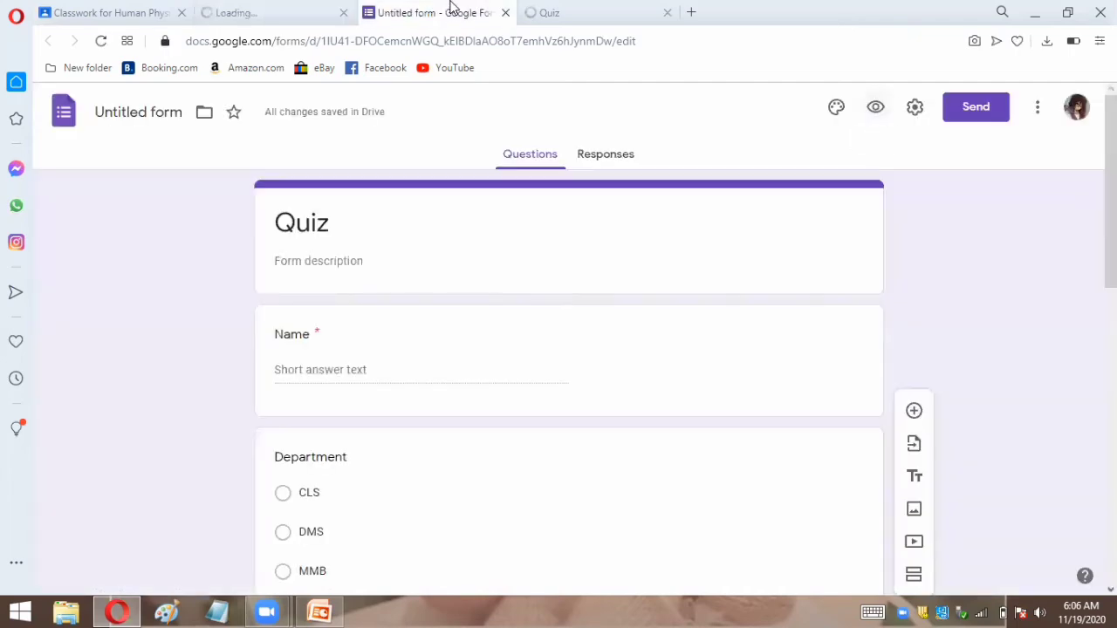
pyautogui.click(348, 240)
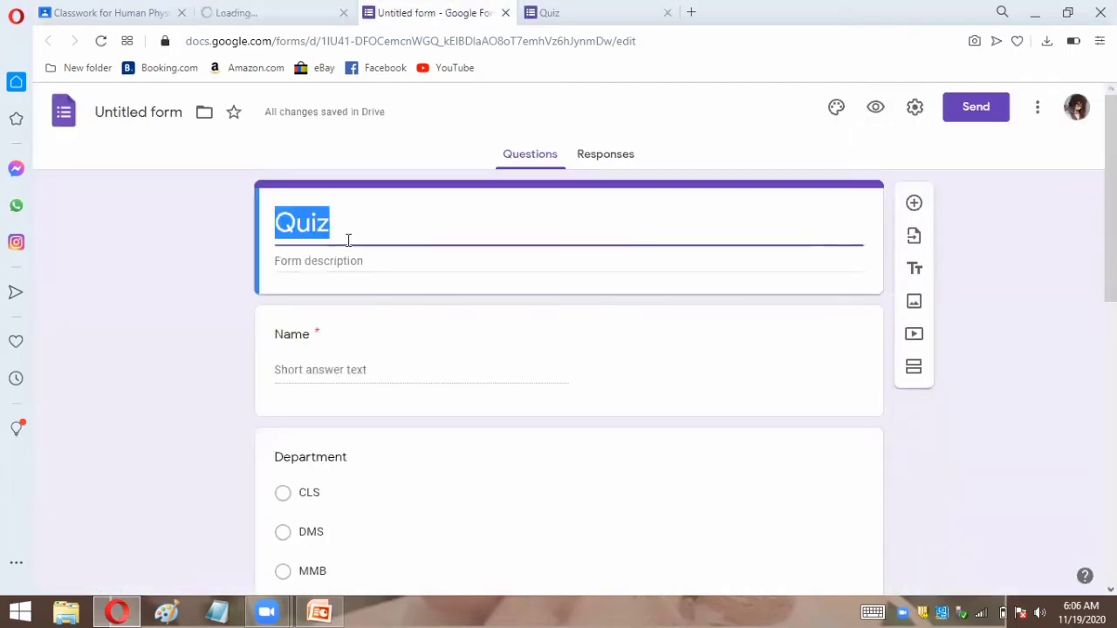
pyautogui.click(348, 242)
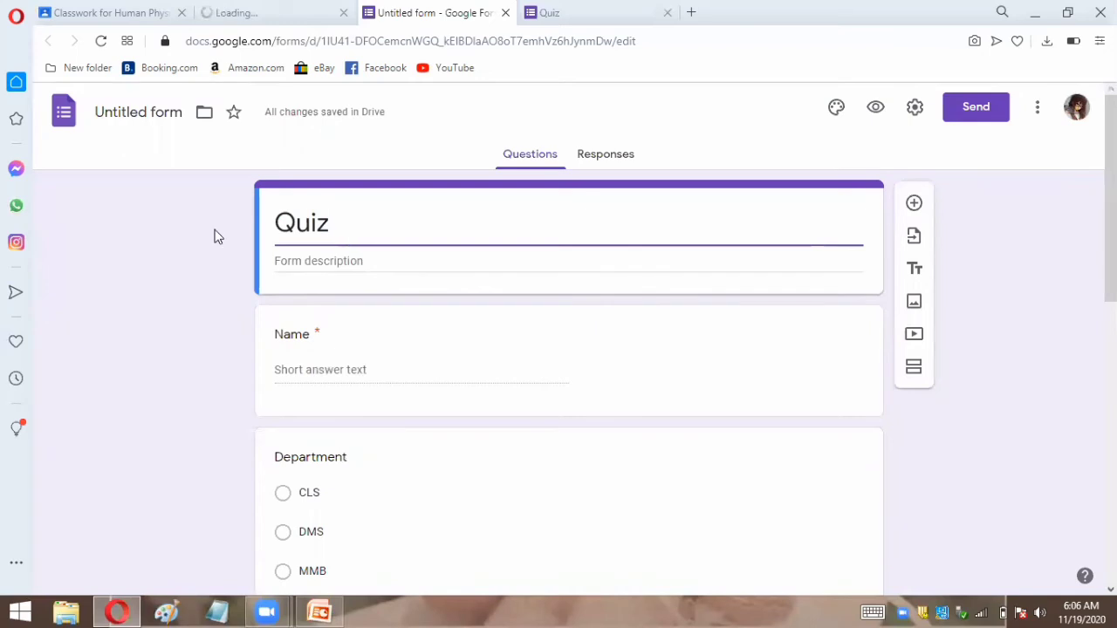
pyautogui.click(135, 111)
pyautogui.click(172, 242)
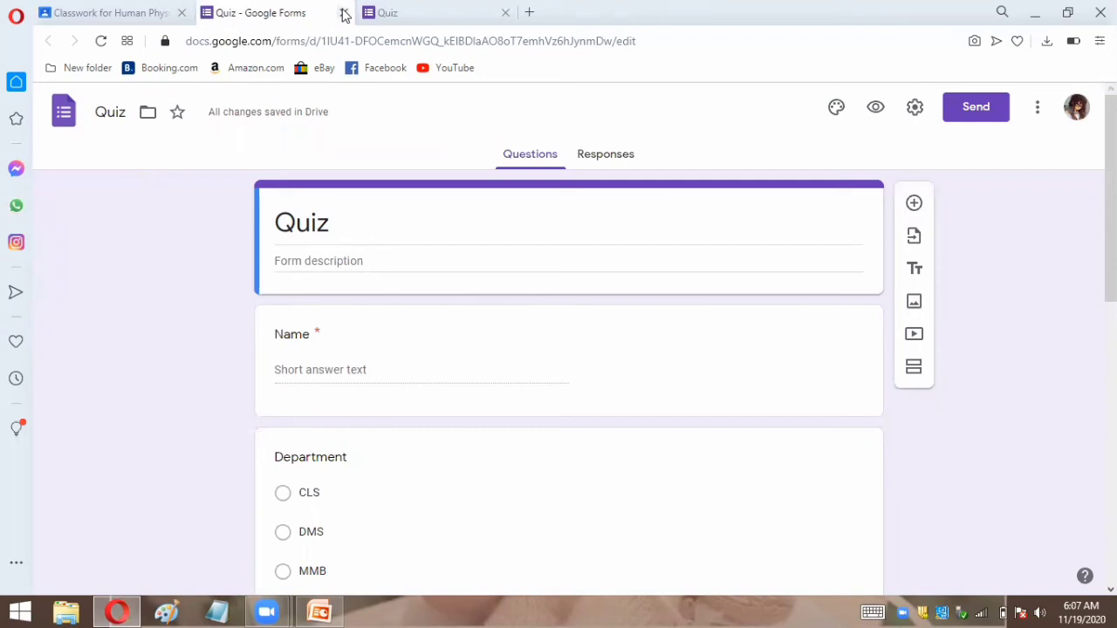
# Step: Examine the quiz preview as students see it, from the Name question through the final Physiology question
pyautogui.click(425, 7)
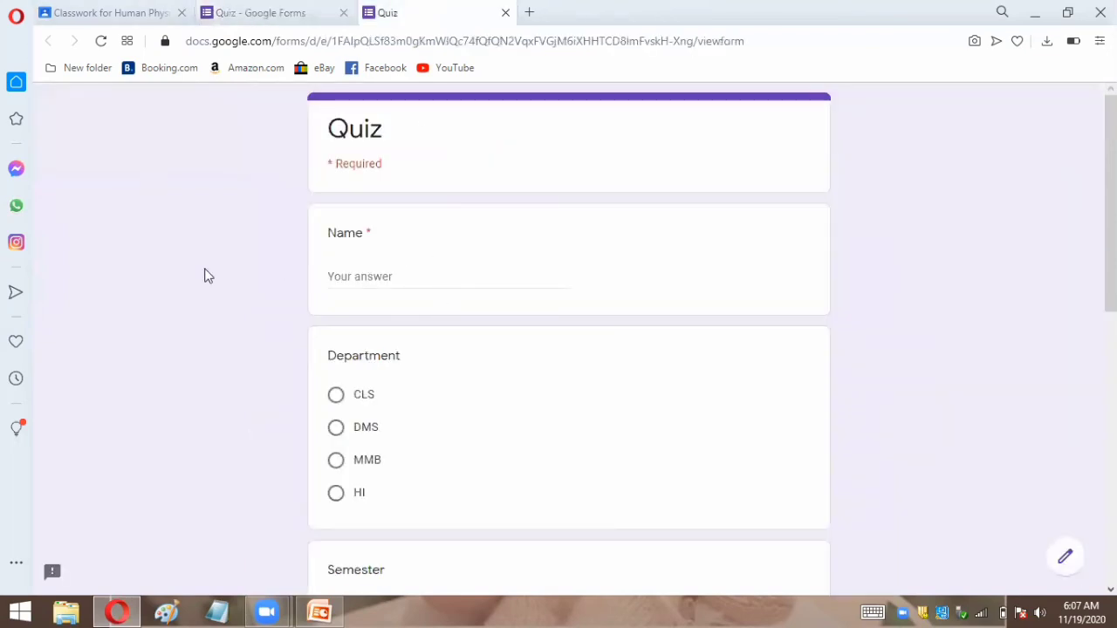
pyautogui.scroll(-3, 207, 276)
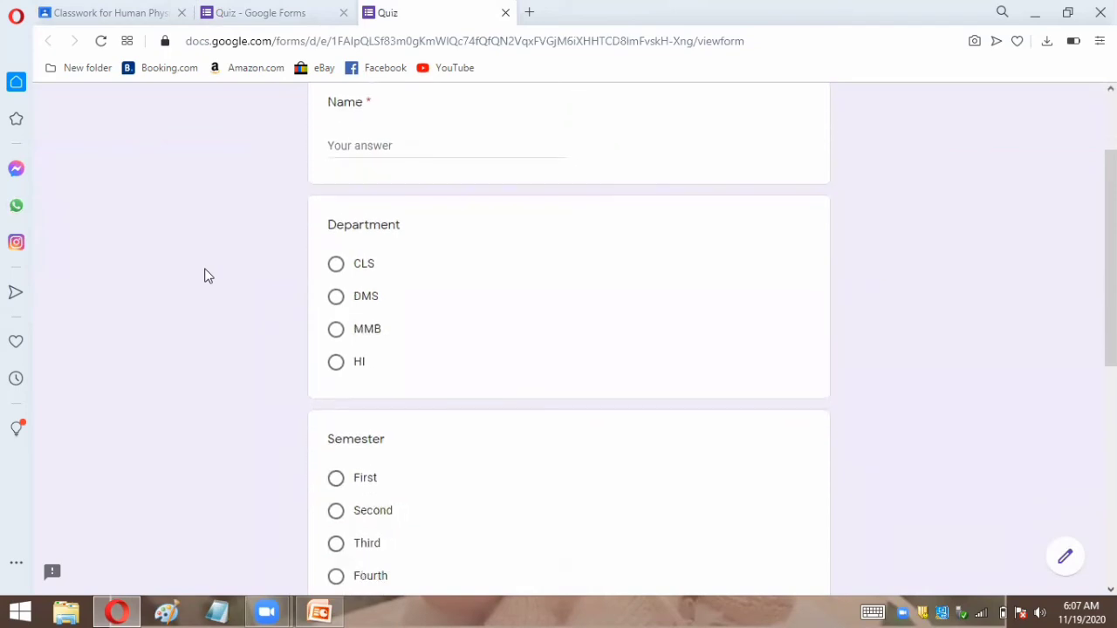
pyautogui.scroll(-10, 207, 276)
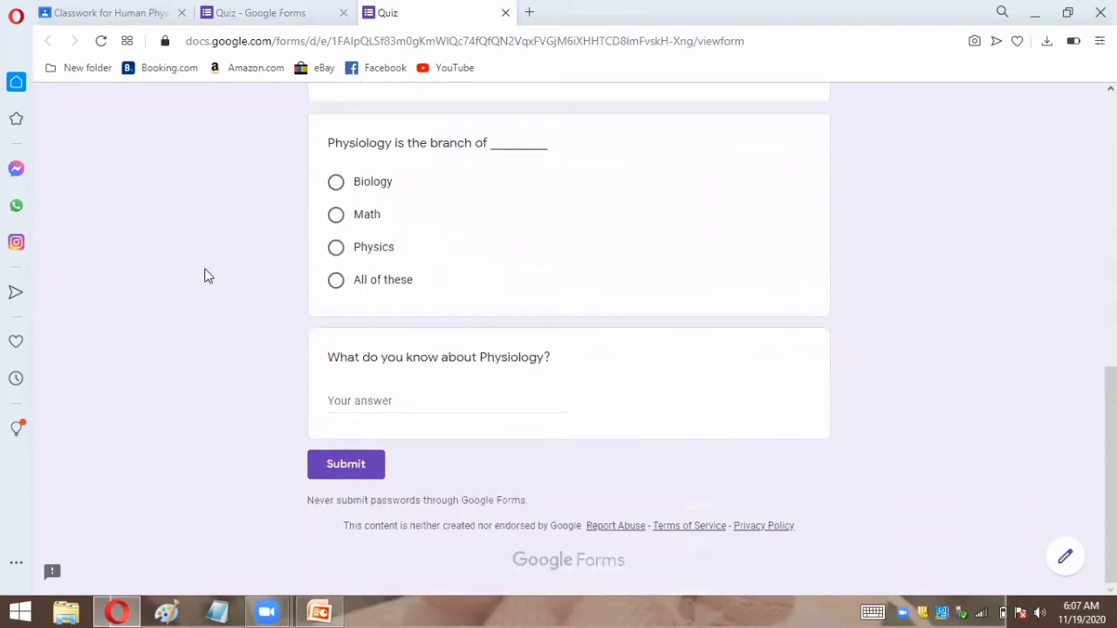
pyautogui.scroll(13, 207, 276)
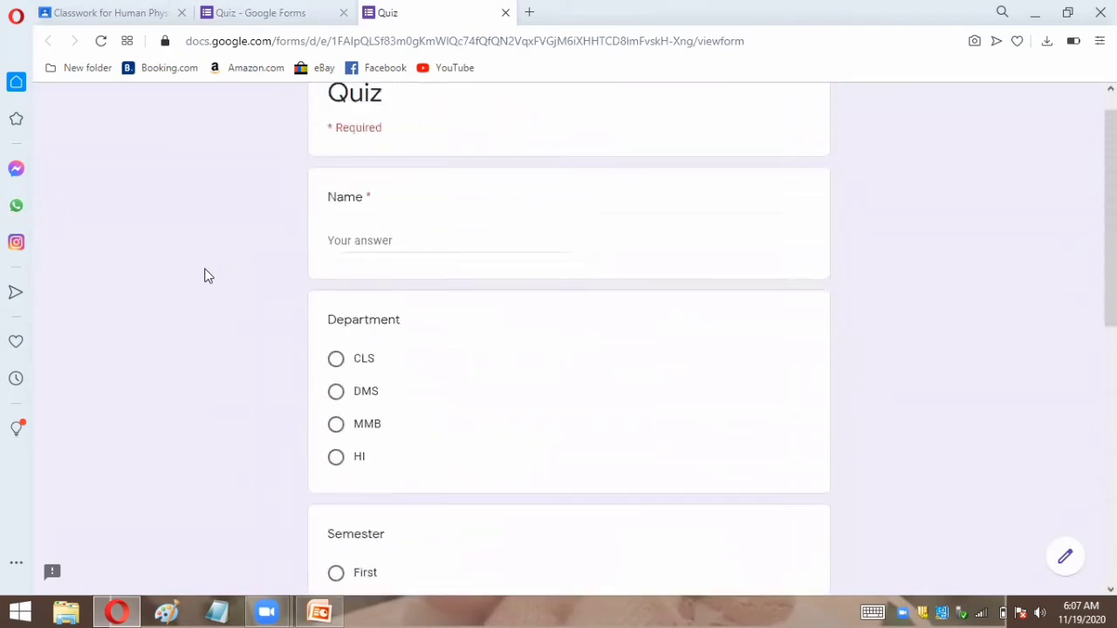
pyautogui.scroll(-13, 207, 275)
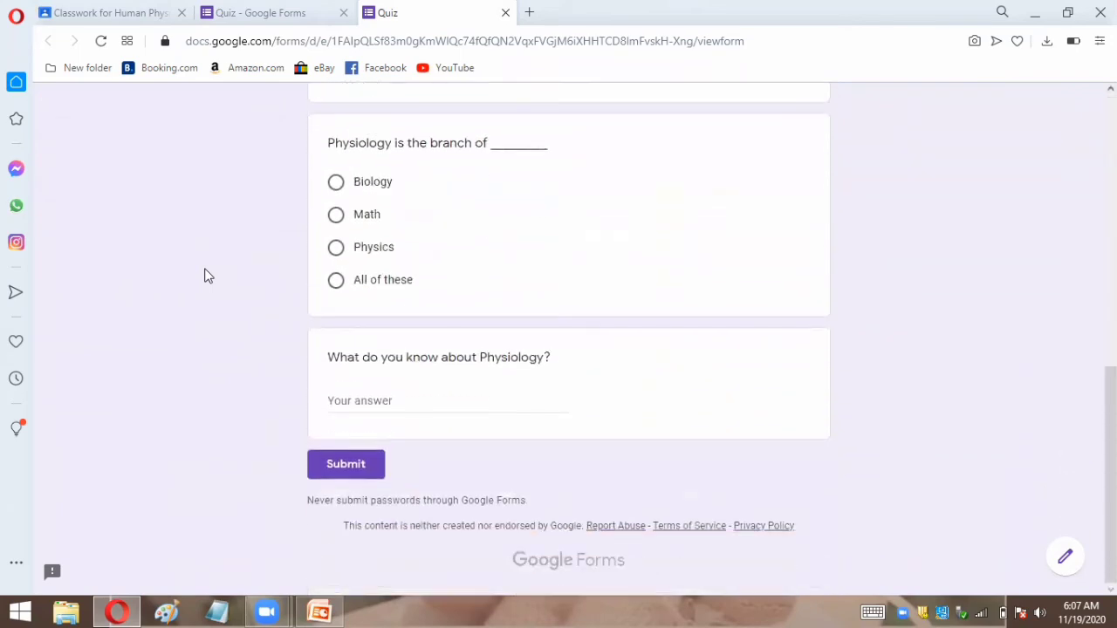
pyautogui.scroll(10, 207, 276)
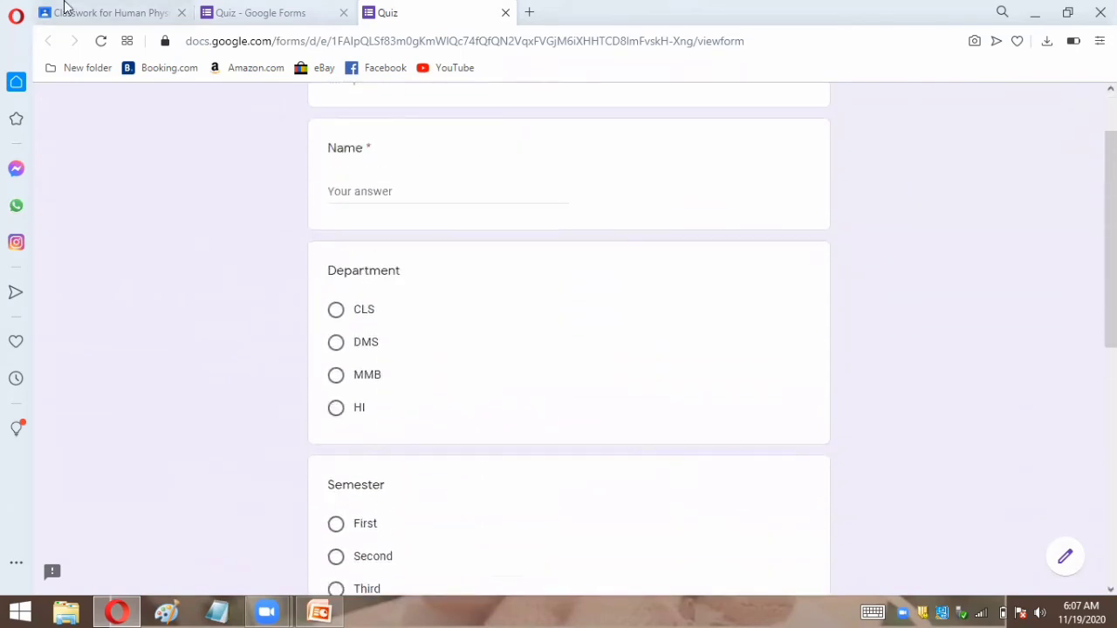
# Step: Open the form attached to the Classroom assignment and check its questions from start to end
pyautogui.click(64, 7)
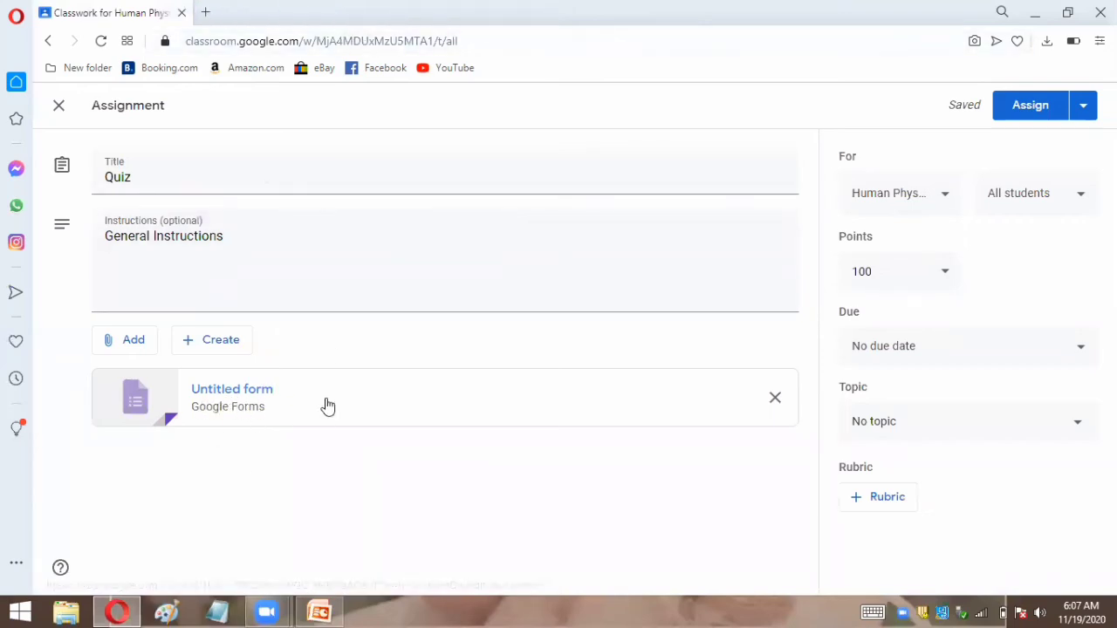
pyautogui.click(234, 390)
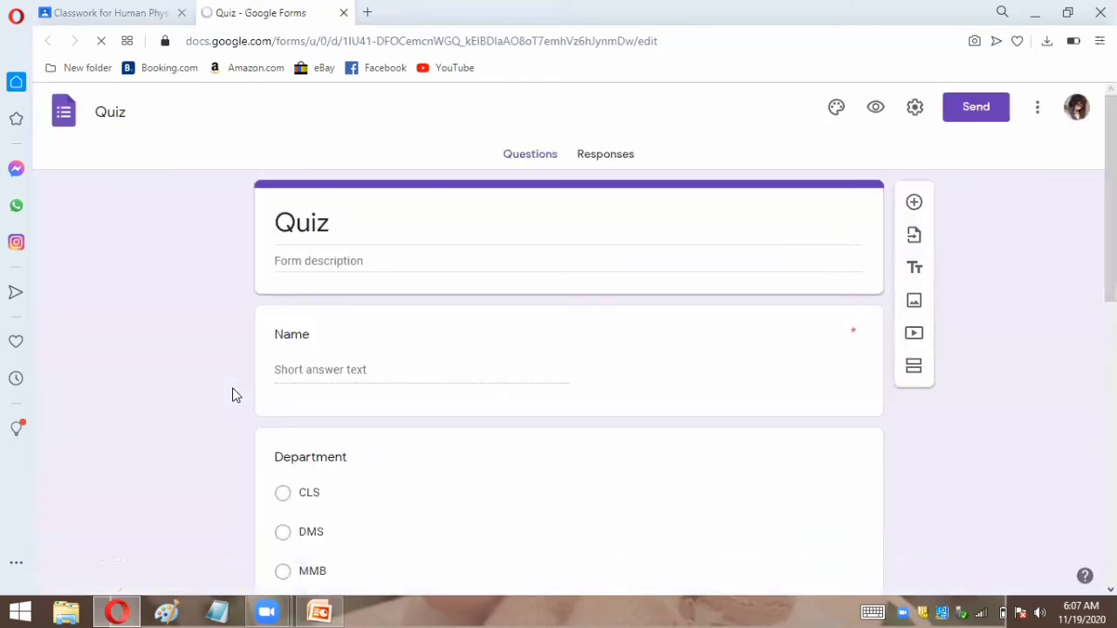
pyautogui.scroll(-3, 232, 389)
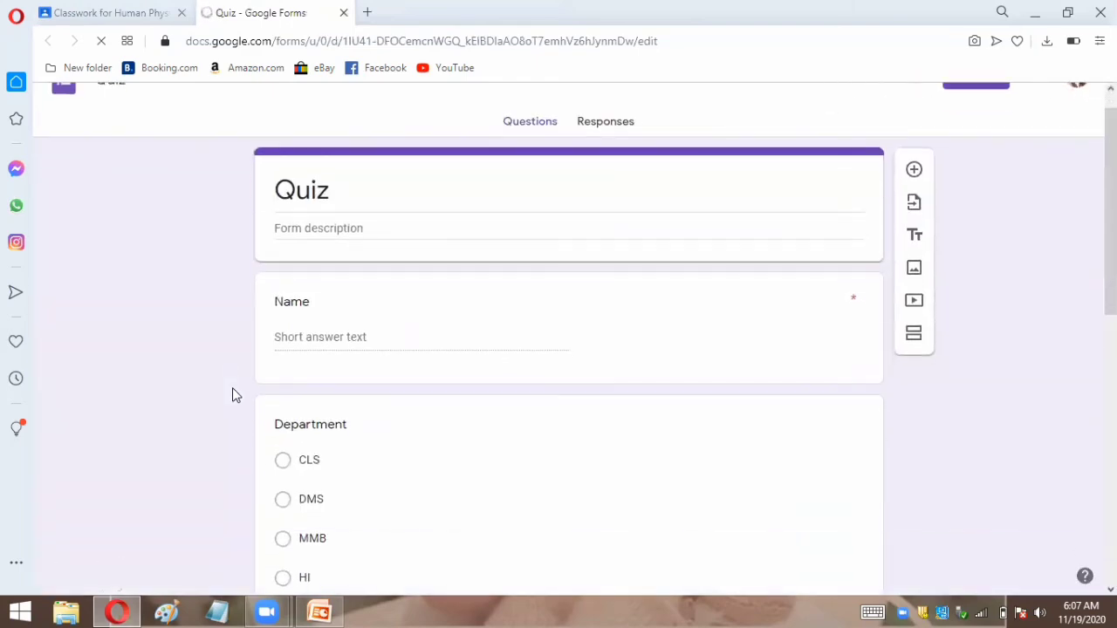
pyautogui.scroll(-5, 232, 394)
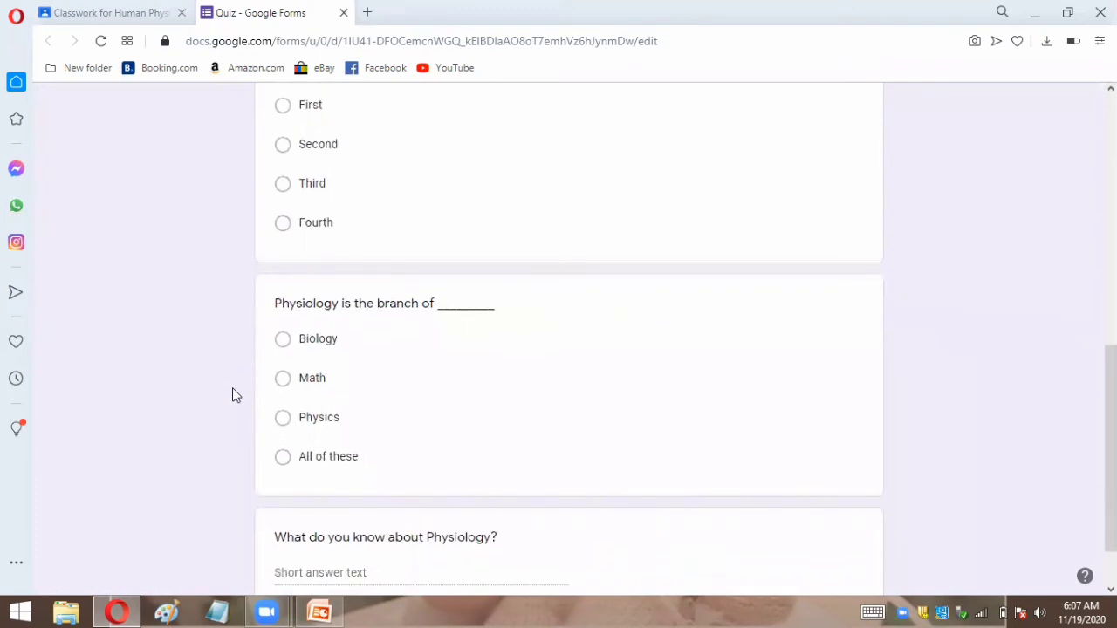
pyautogui.scroll(8, 232, 390)
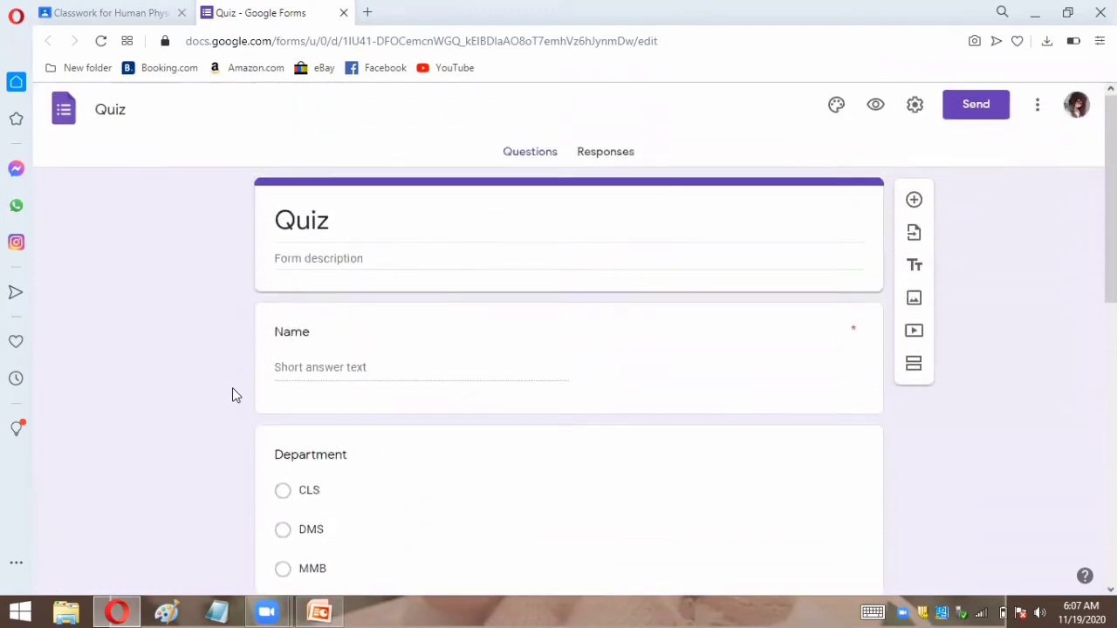
# Step: Return to the Classroom assignment and set its points to 10
pyautogui.click(114, 11)
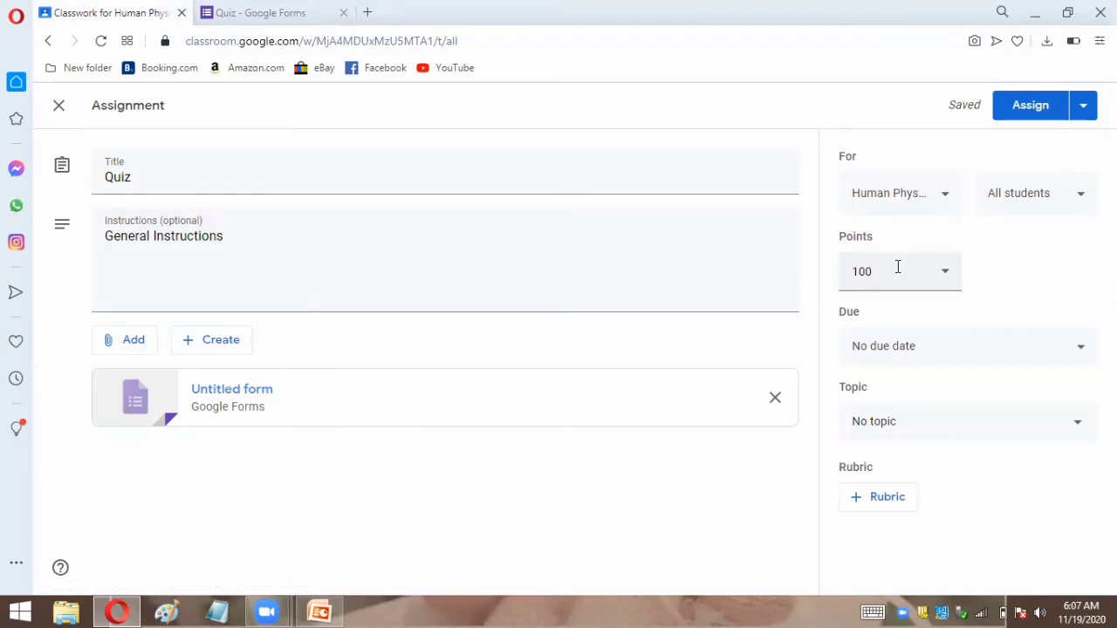
pyautogui.click(949, 274)
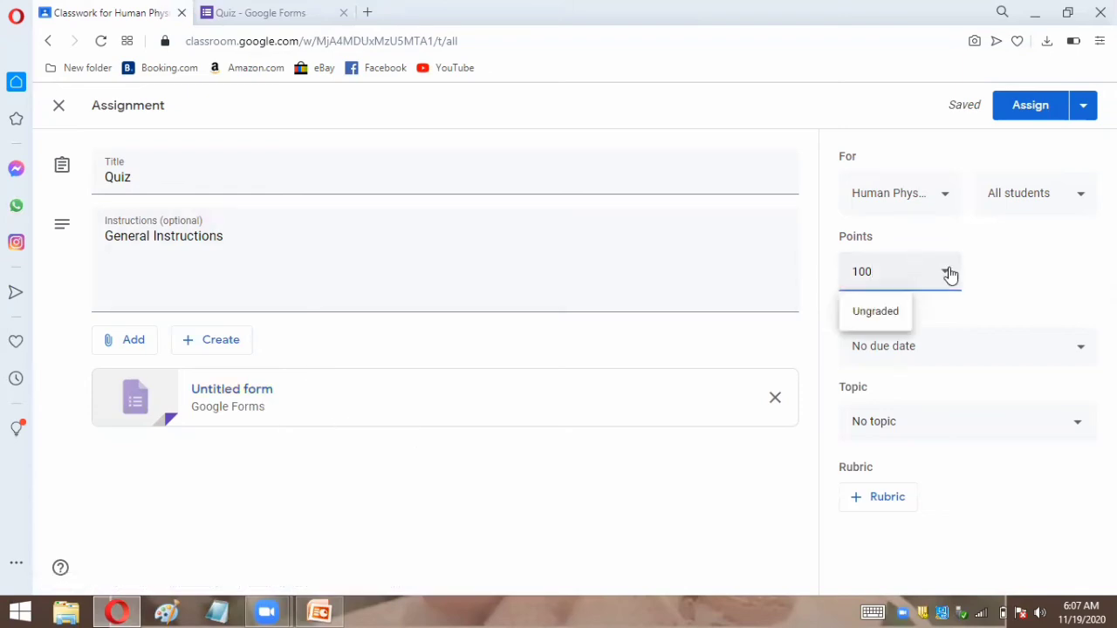
pyautogui.press('BackSpace')
pyautogui.click(1004, 277)
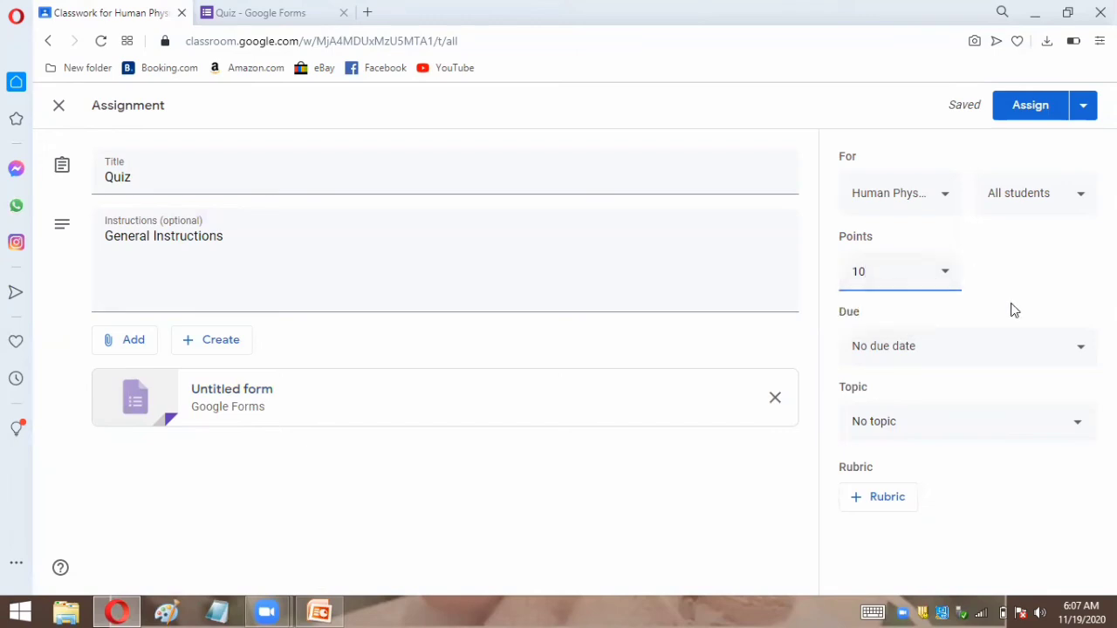
# Step: Set the assignment's due date to Nov 19, 2020 with a due time of 11:59 PM
pyautogui.click(1021, 346)
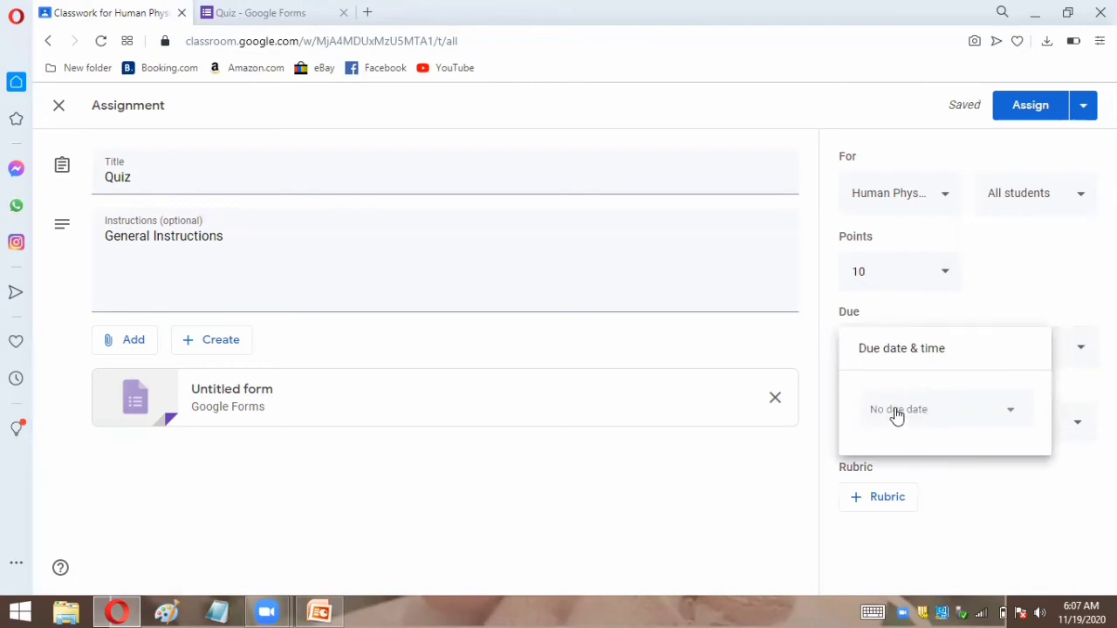
pyautogui.click(897, 416)
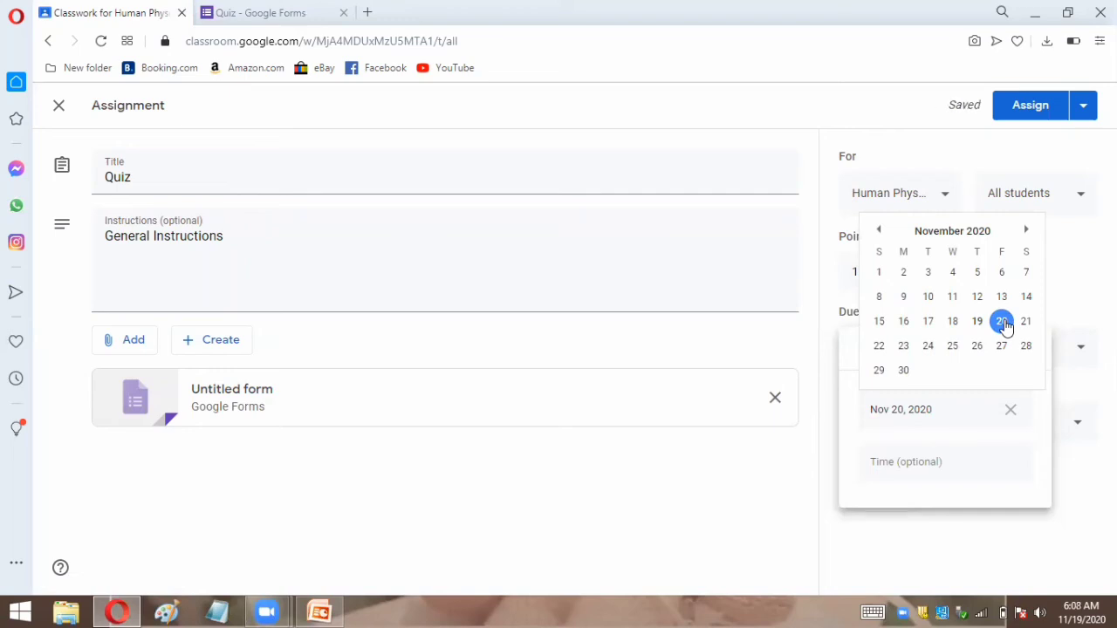
pyautogui.click(976, 322)
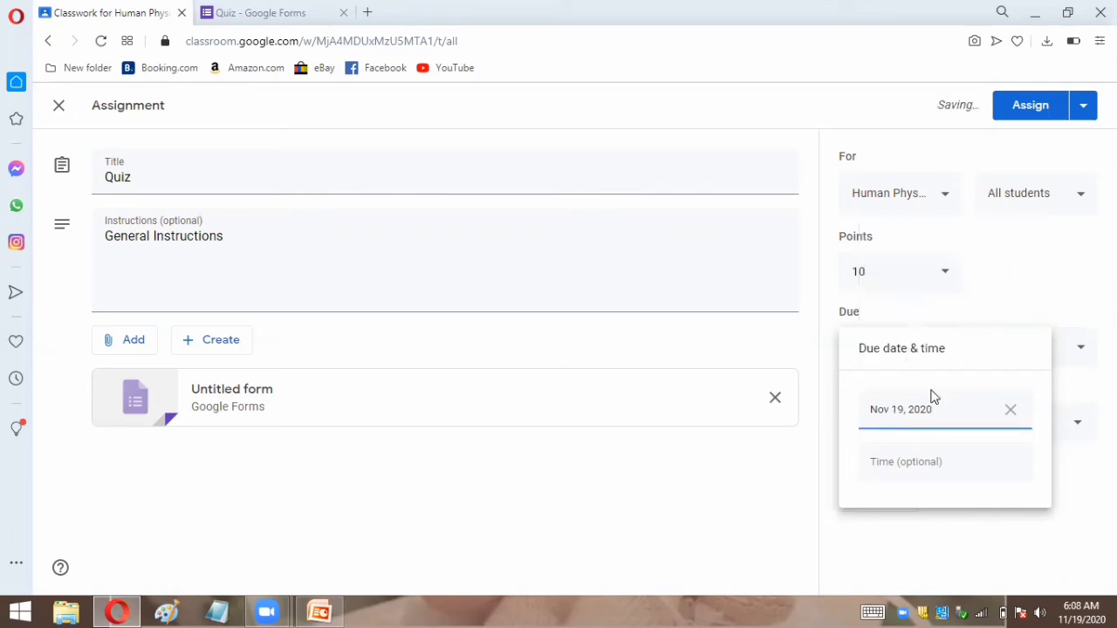
pyautogui.click(913, 463)
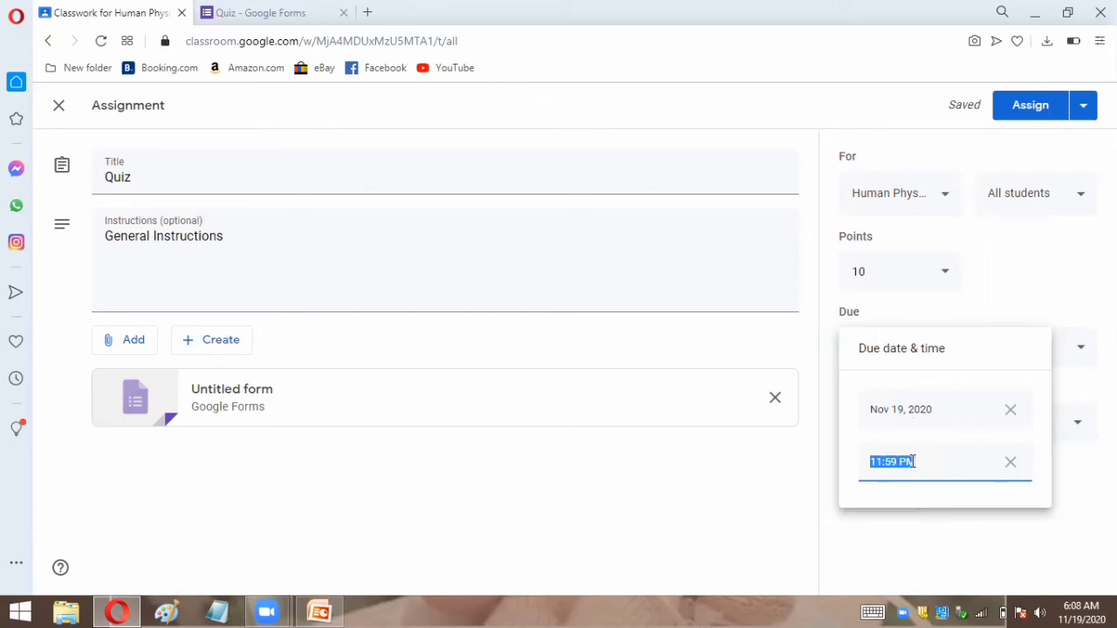
pyautogui.click(844, 469)
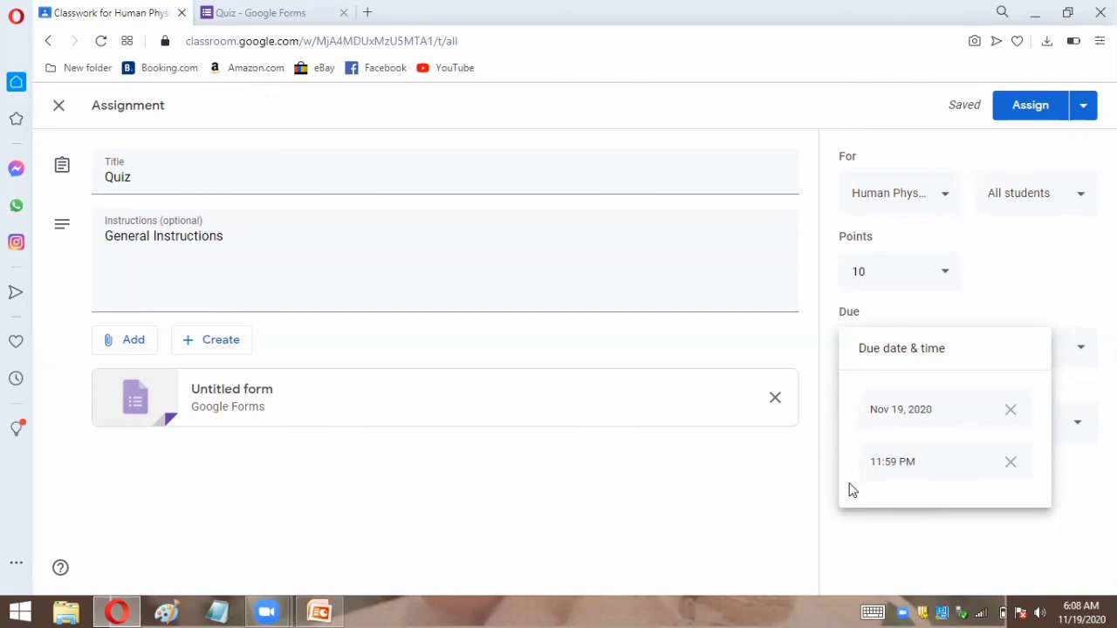
# Step: Check the student recipient list, keep all students selected, and assign the Quiz to the class
pyautogui.click(1082, 195)
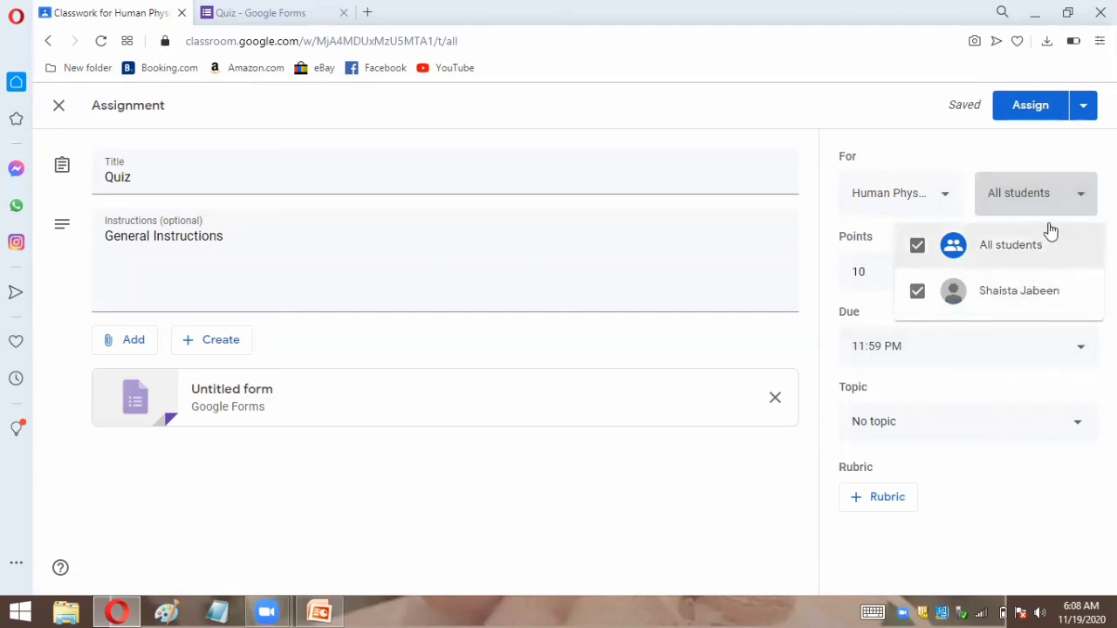
pyautogui.click(975, 157)
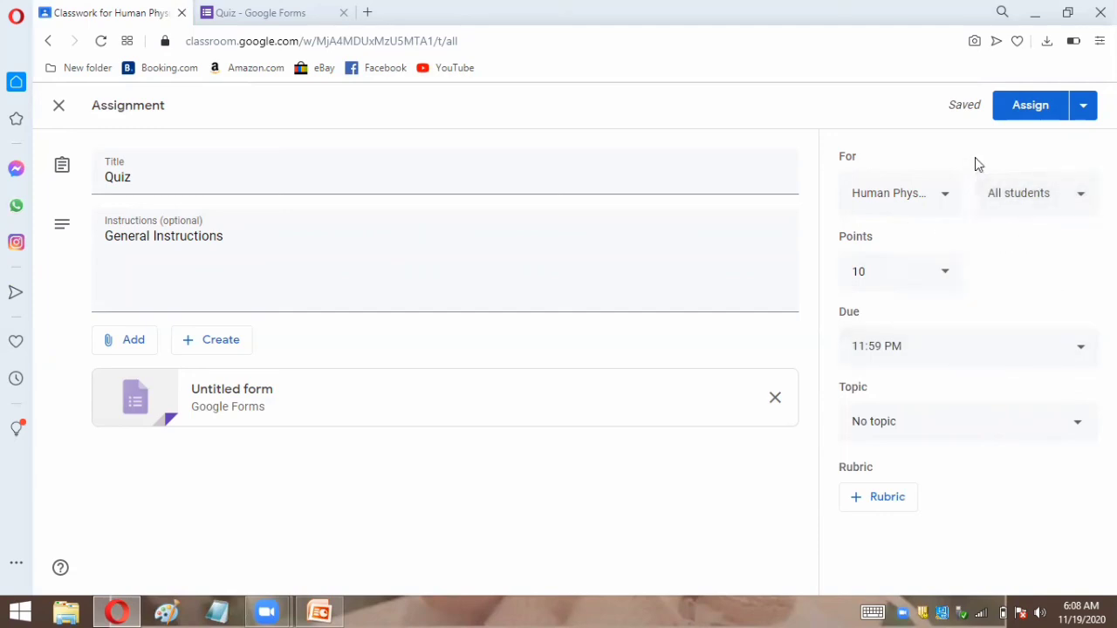
pyautogui.click(1066, 201)
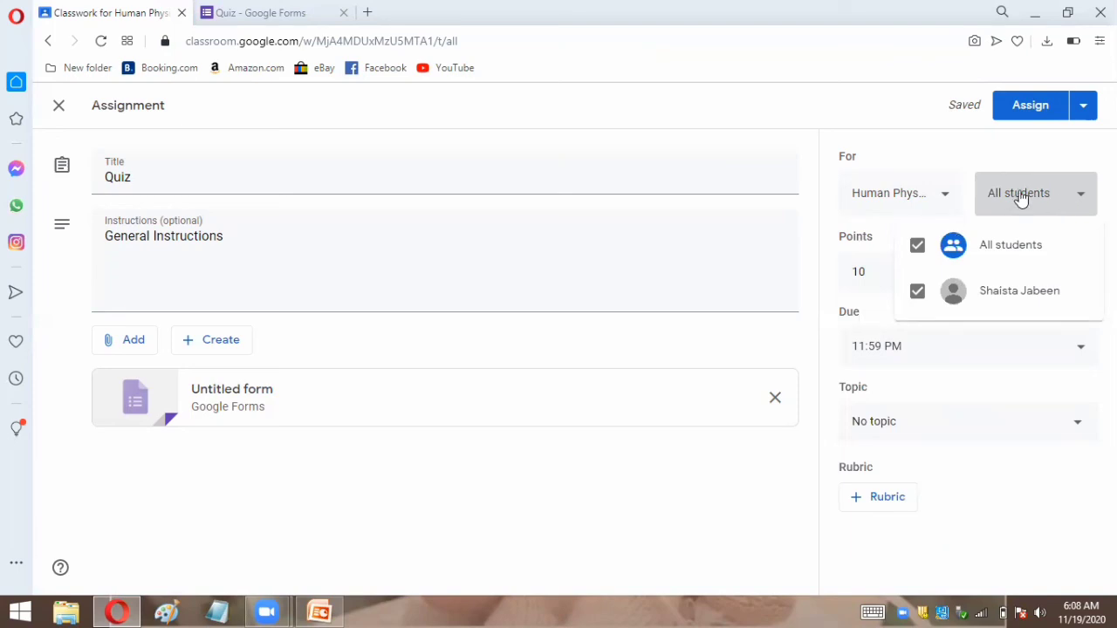
pyautogui.click(1025, 150)
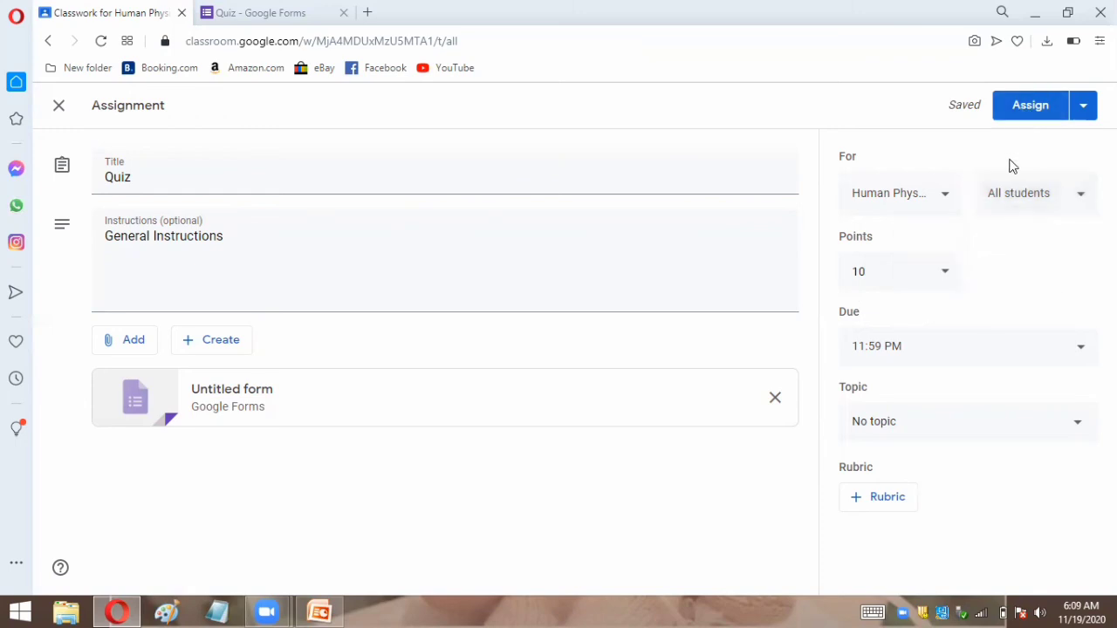
pyautogui.click(1031, 106)
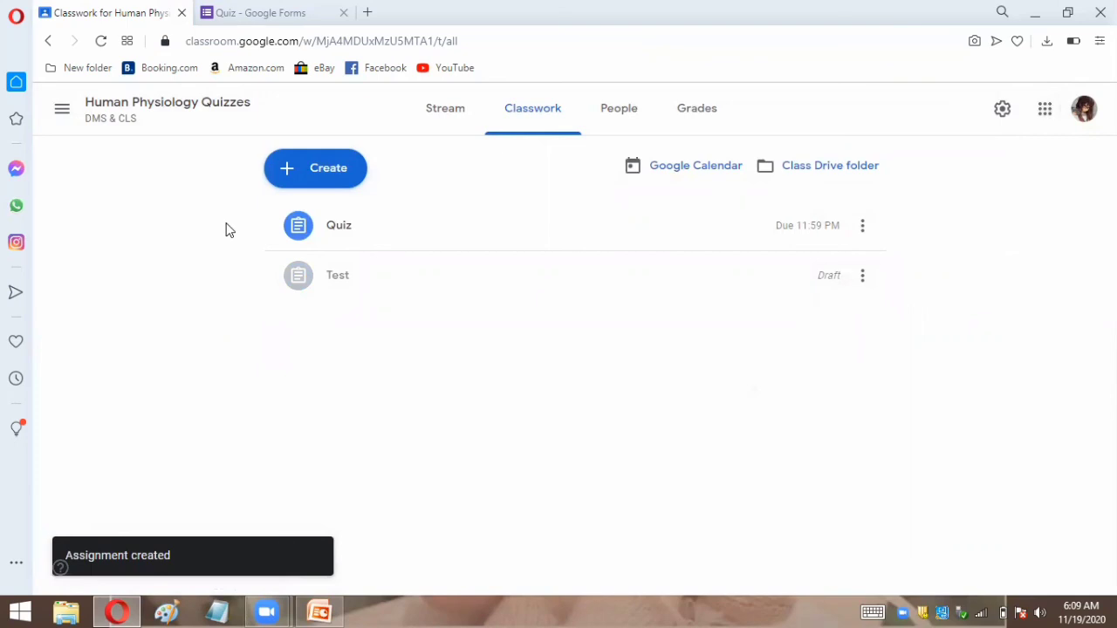
# Step: Open the Human Physiology Quizzes class stream and show the options for the posted Quiz assignment
pyautogui.click(60, 112)
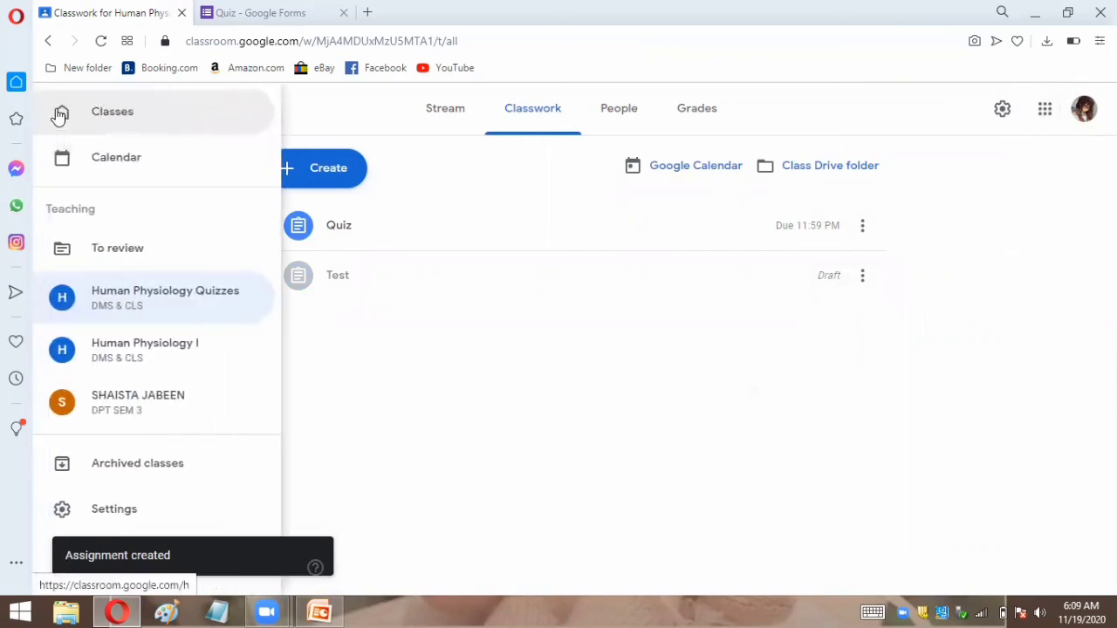
pyautogui.click(118, 296)
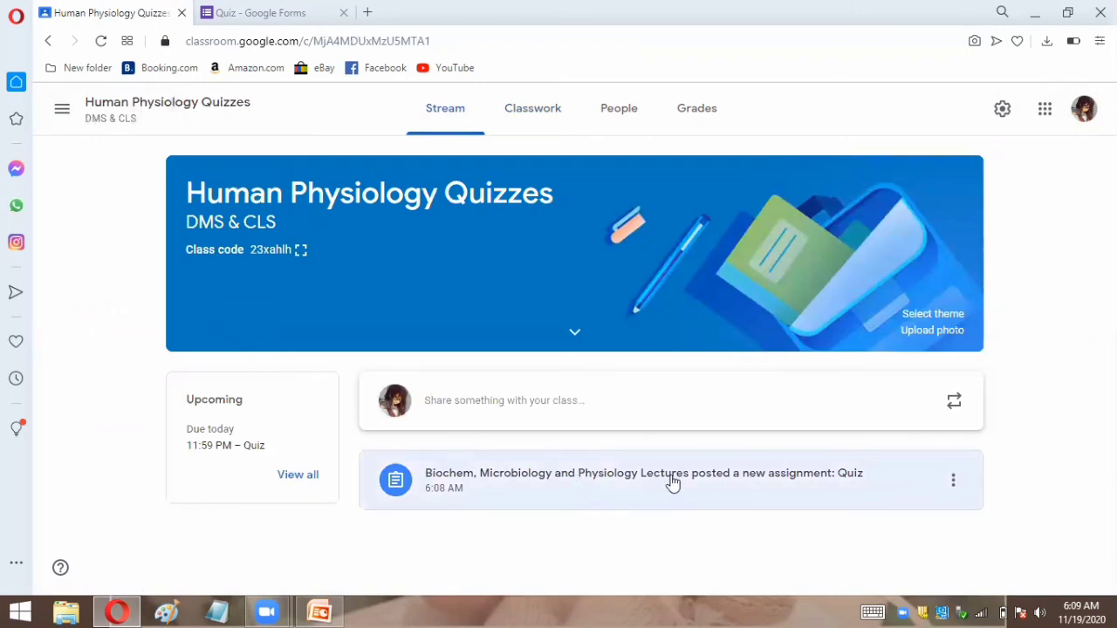
pyautogui.click(954, 482)
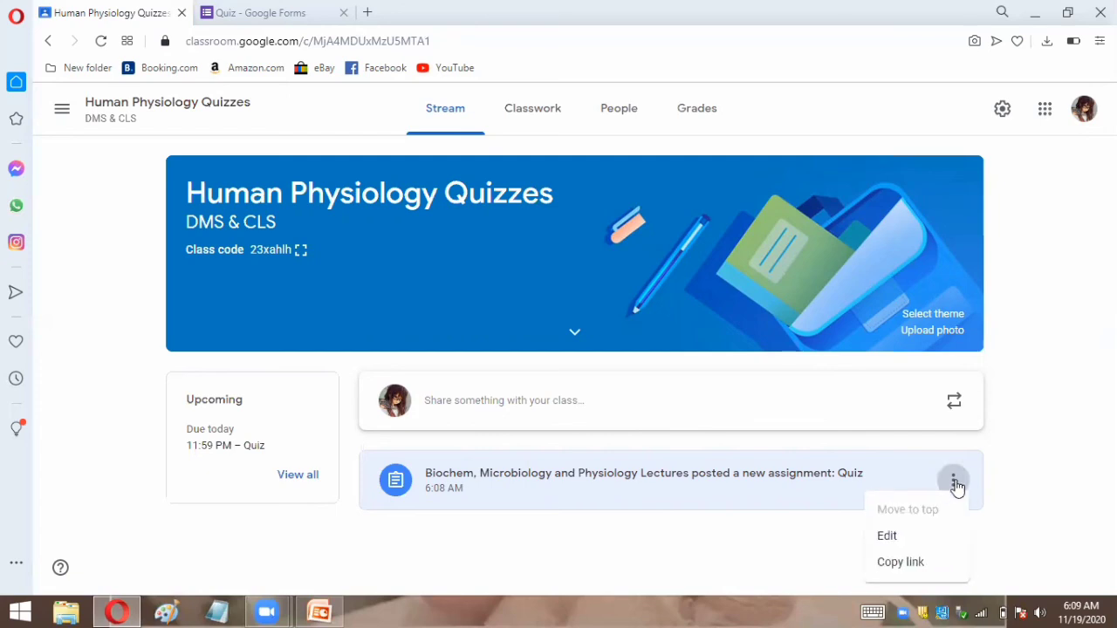
# Step: Copy the posted Quiz assignment's link and open the Gmail inbox in a new browser tab
pyautogui.click(902, 566)
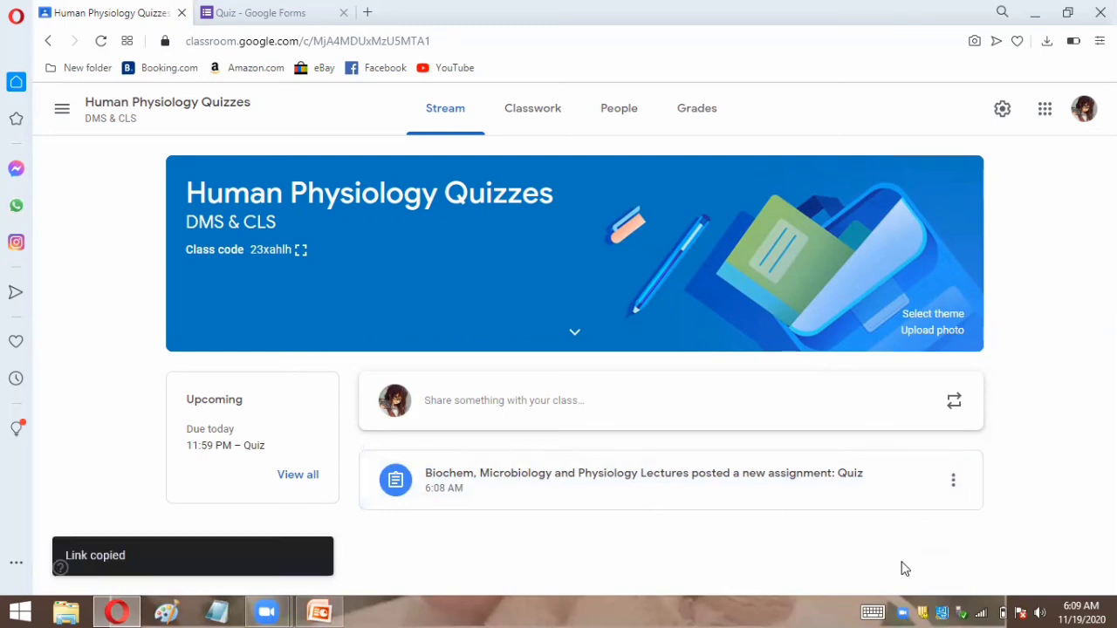
pyautogui.click(367, 14)
pyautogui.write('g')
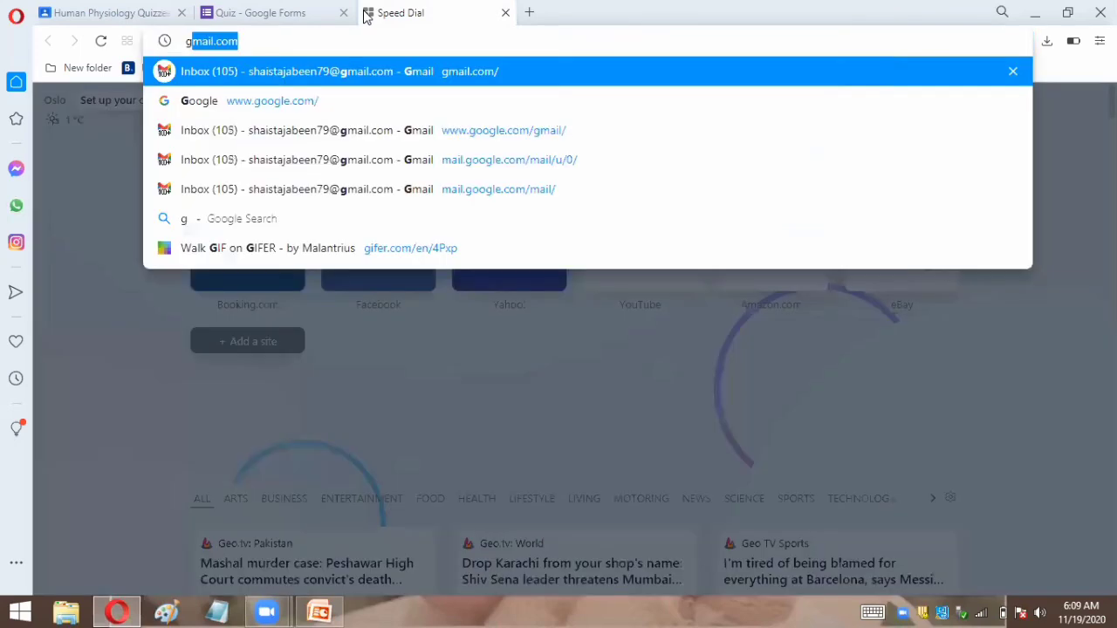
pyautogui.press('Return')
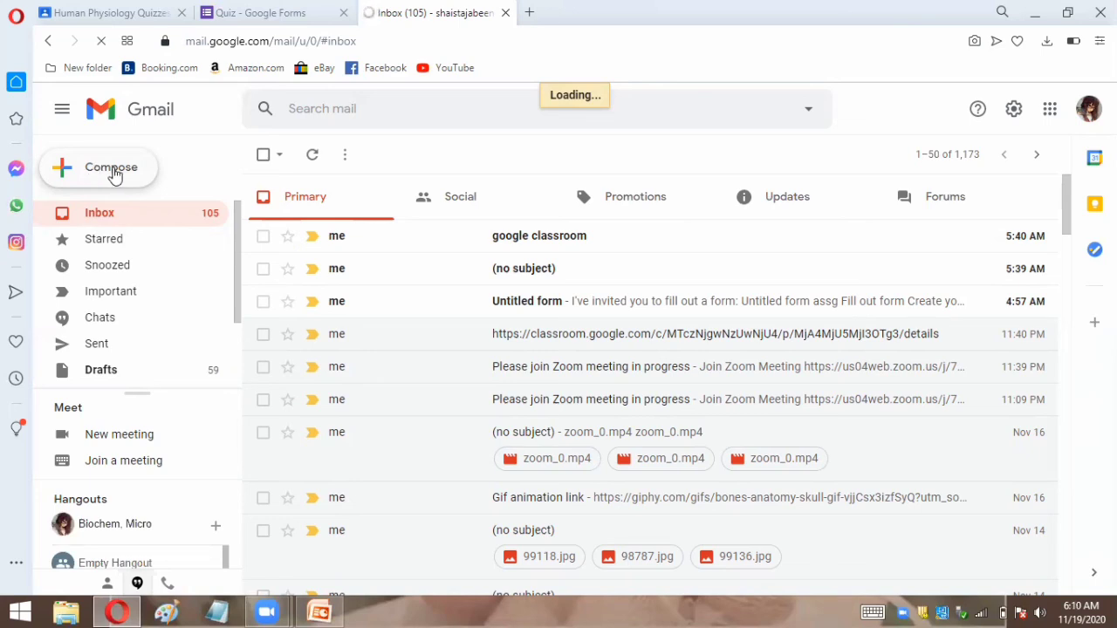
# Step: Start a new email in Gmail and paste the copied Quiz assignment link into the message body
pyautogui.click(111, 168)
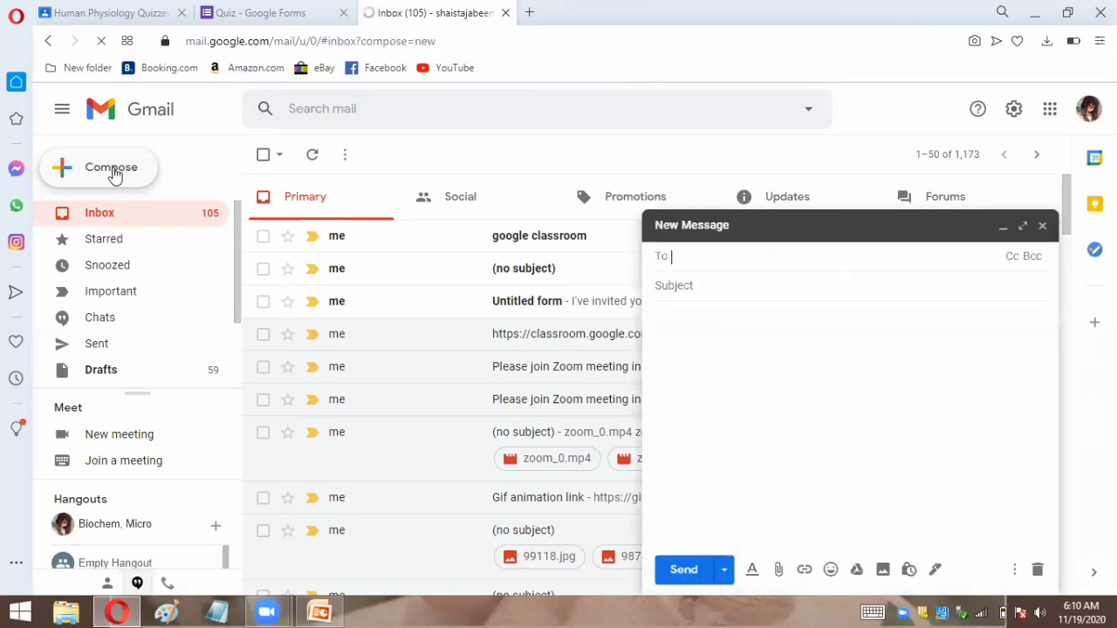
pyautogui.click(693, 358)
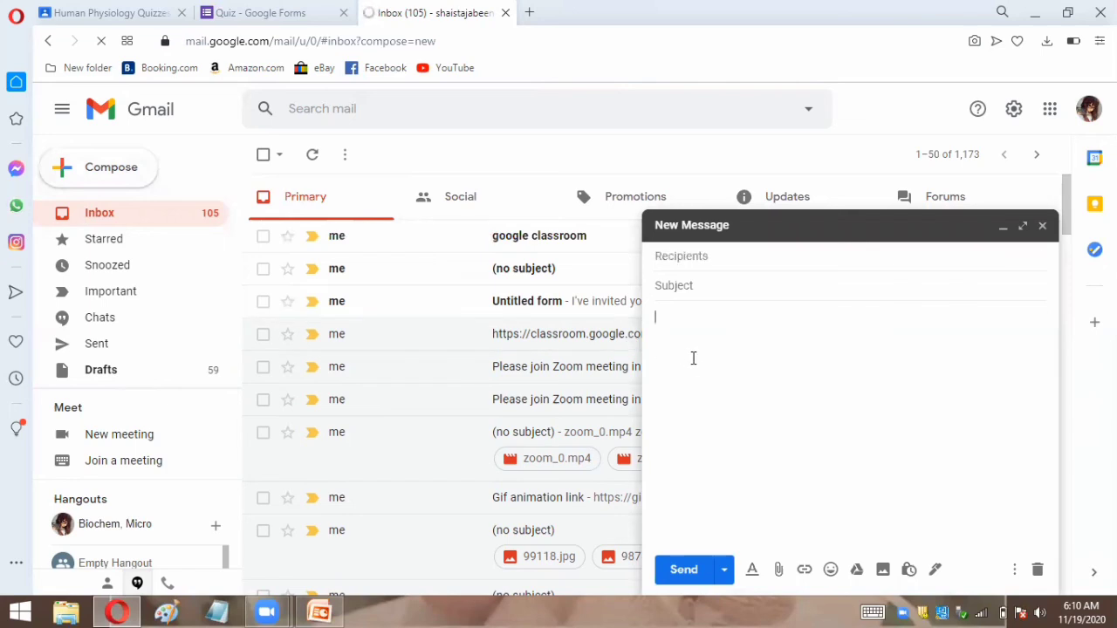
pyautogui.rightClick(693, 358)
pyautogui.click(738, 225)
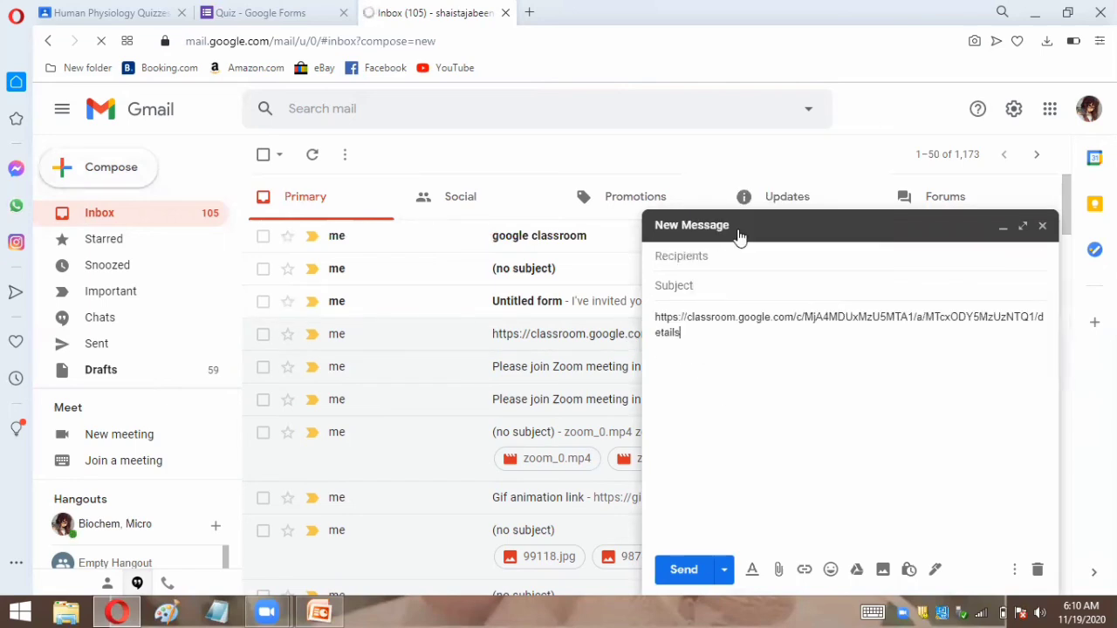